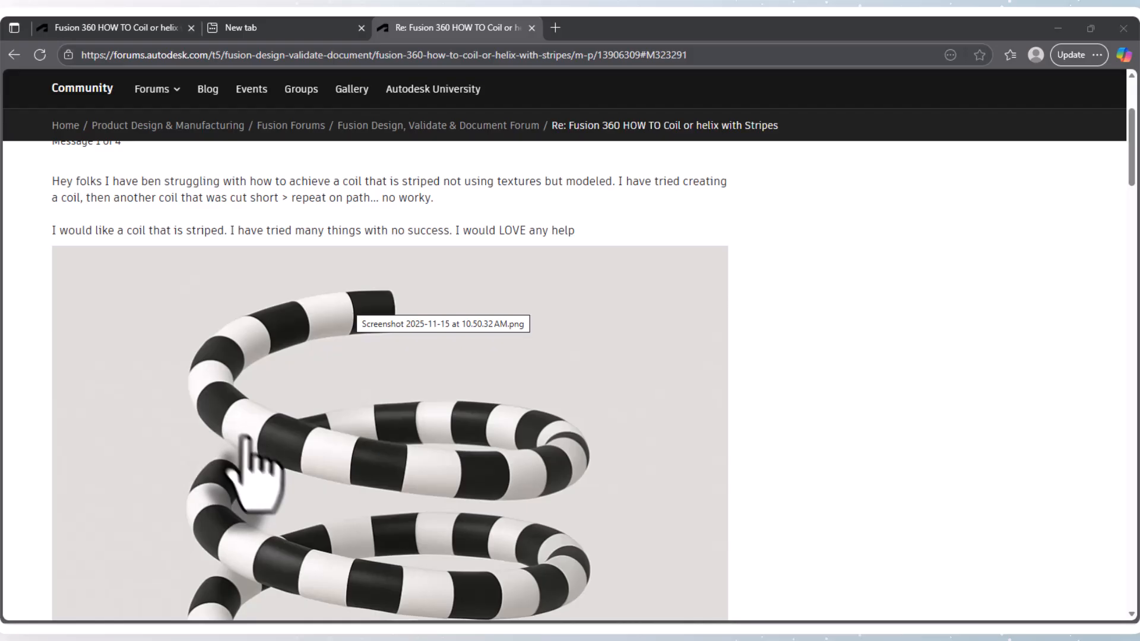
scroll(250, 412, "up", 1)
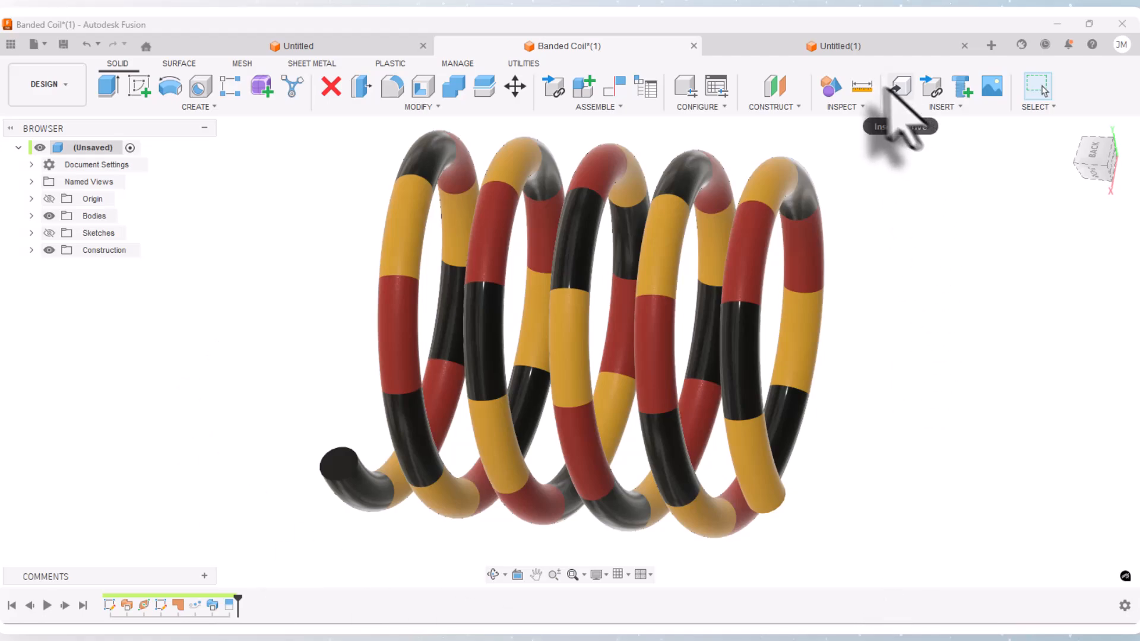
Step: Switch to the empty Untitled(1) design and show its origin geometry in the front view
left_click(833, 49)
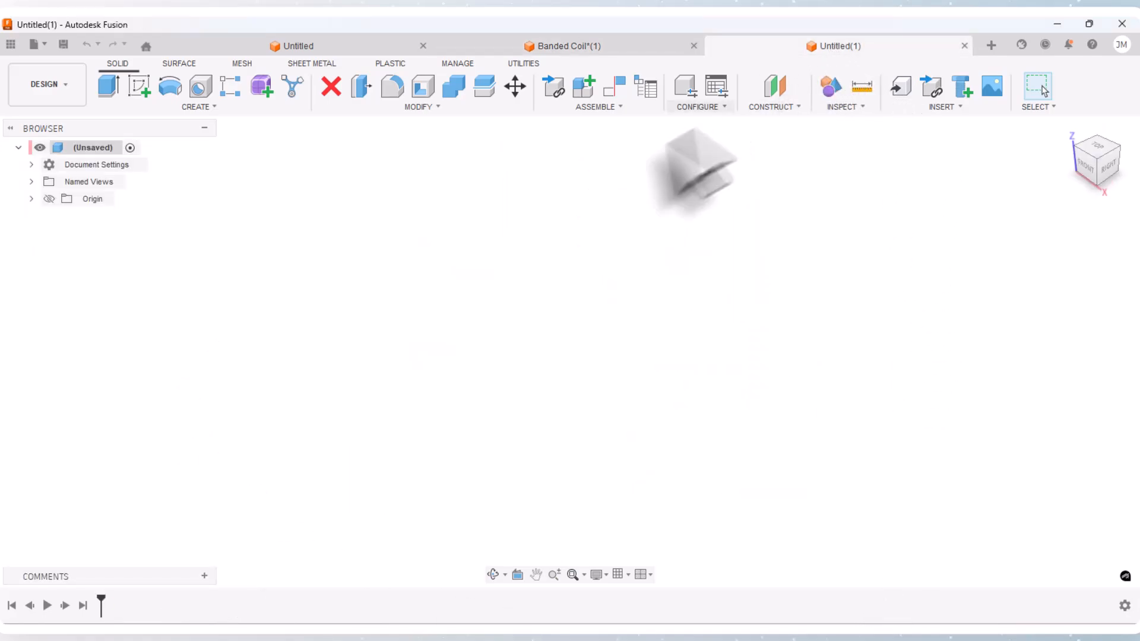
left_click(1085, 165)
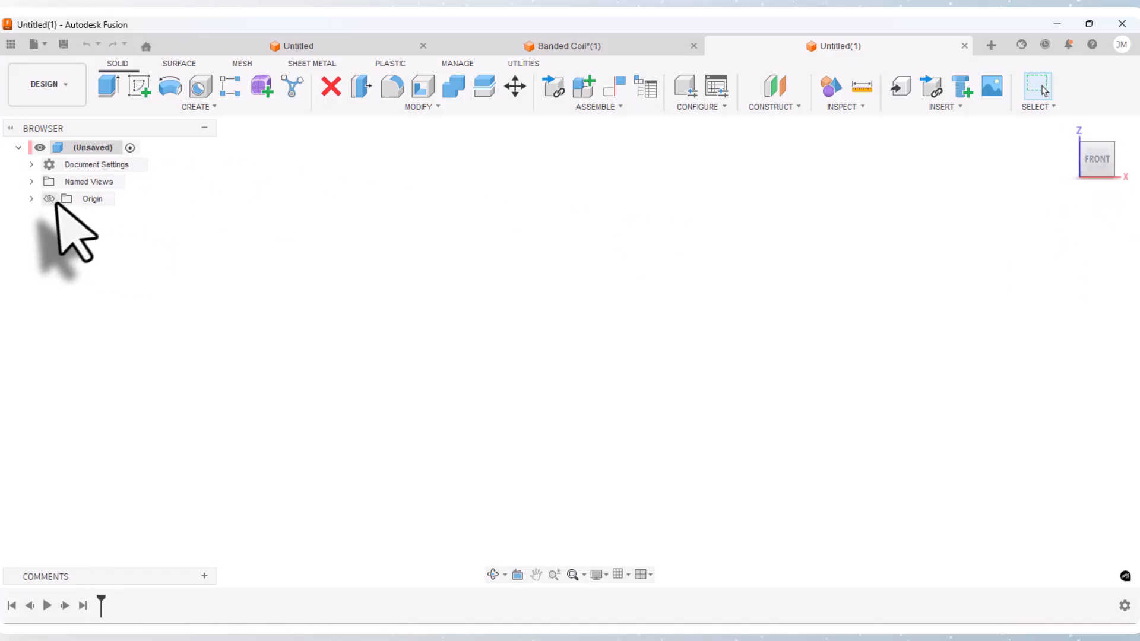
left_click(32, 198)
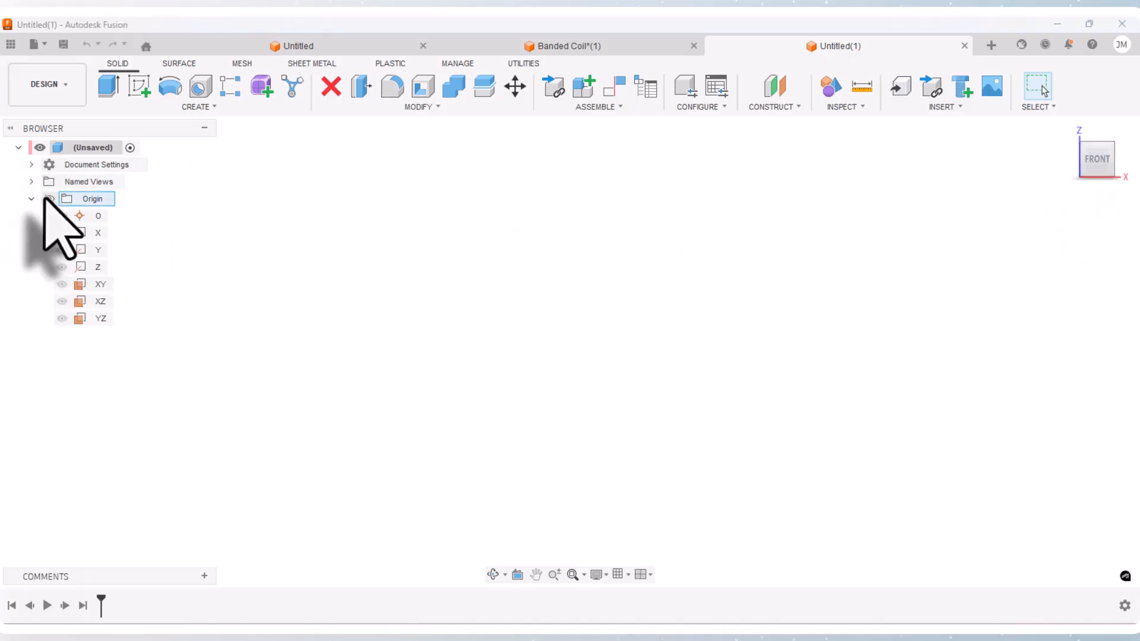
left_click(49, 199)
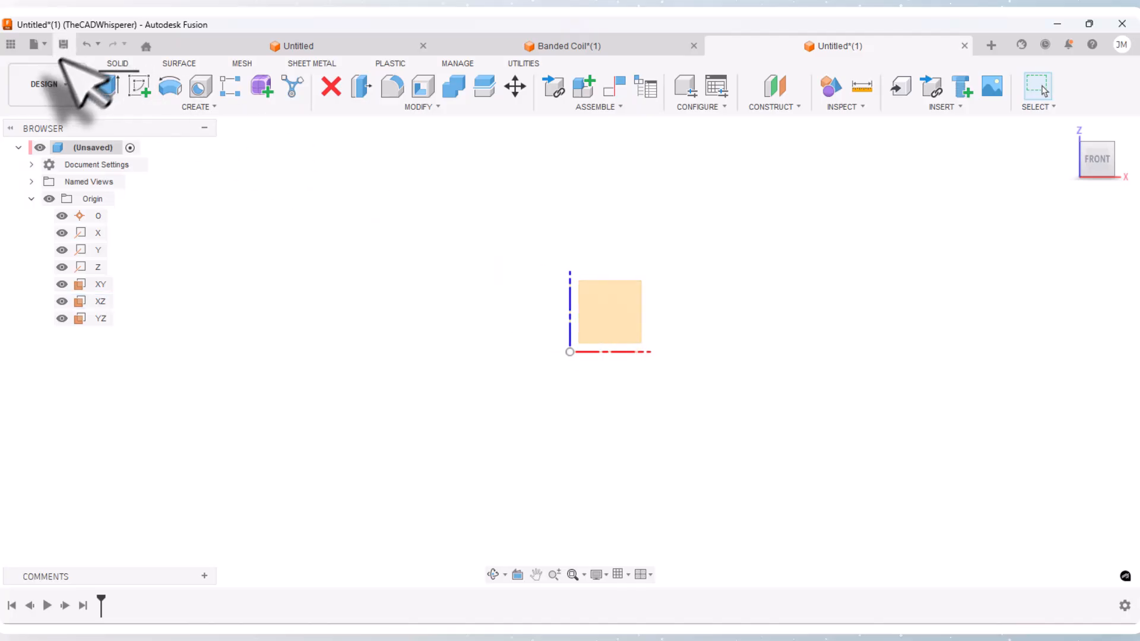
Step: Start a sketch on the XZ plane and draw a two-point rectangle about 53 by 85 mm from the origin
left_click(60, 83)
left_click(139, 87)
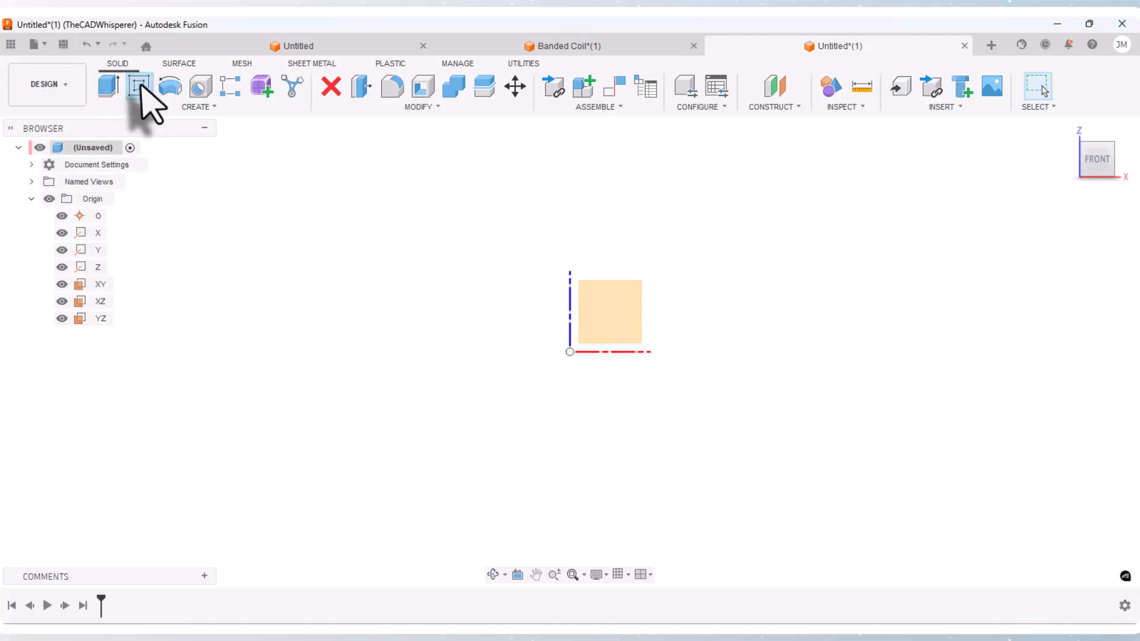
left_click(628, 317)
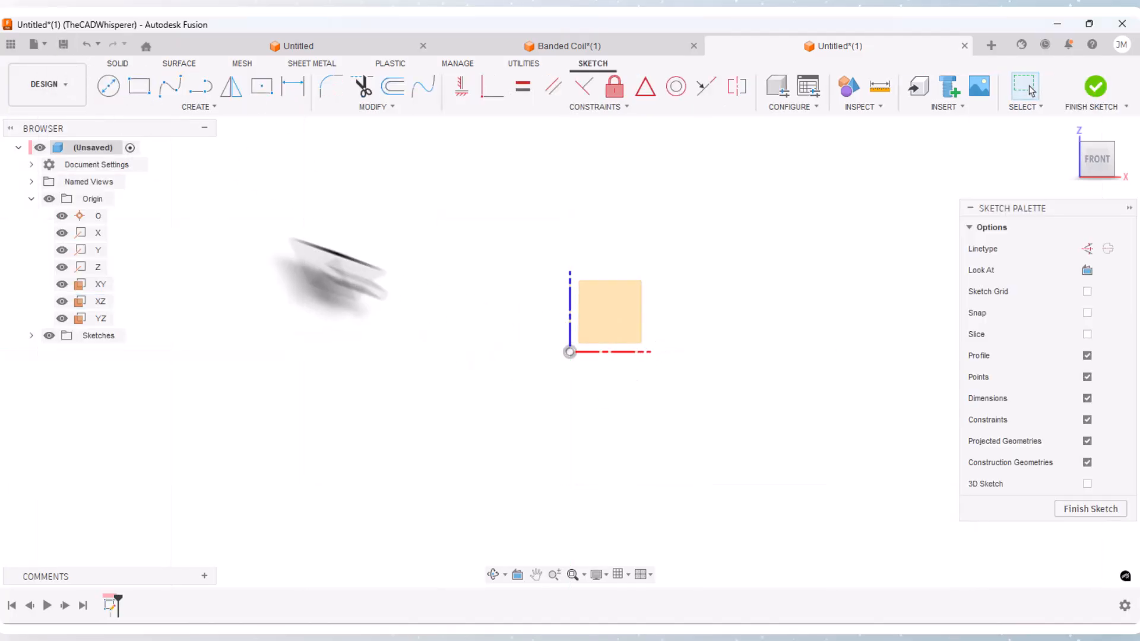
left_click(139, 86)
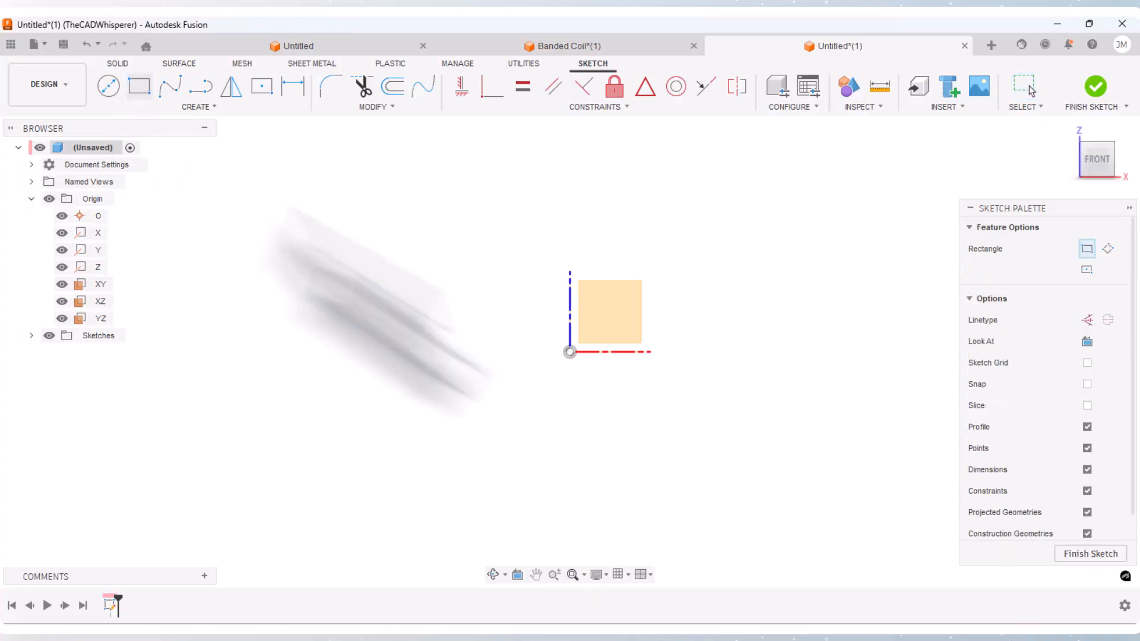
left_click(570, 352)
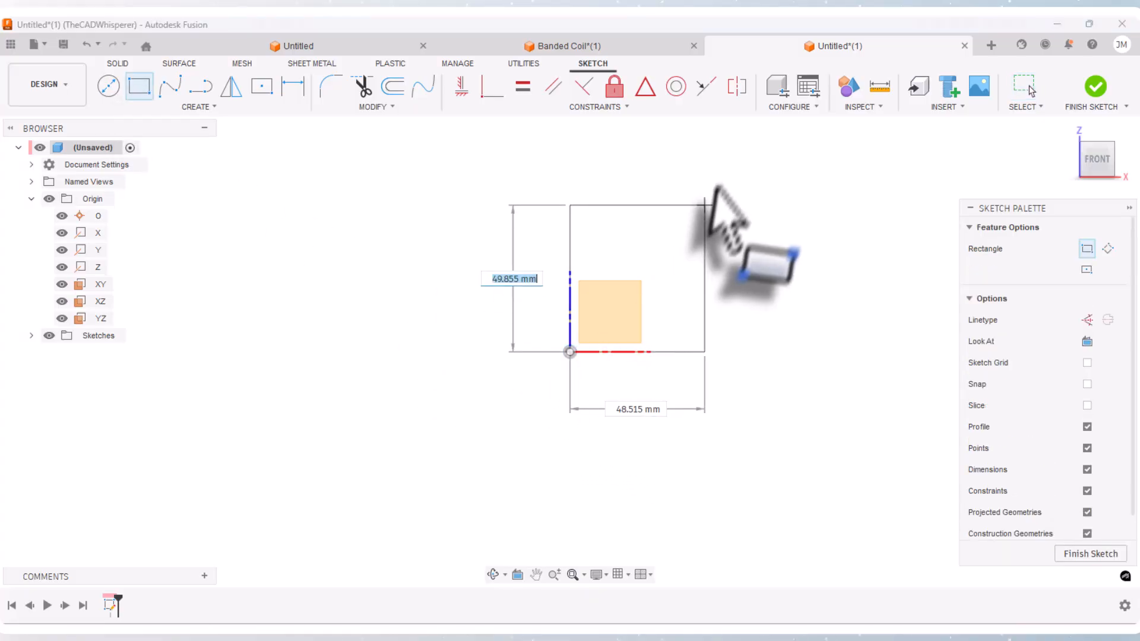
left_click(711, 127)
key("Escape")
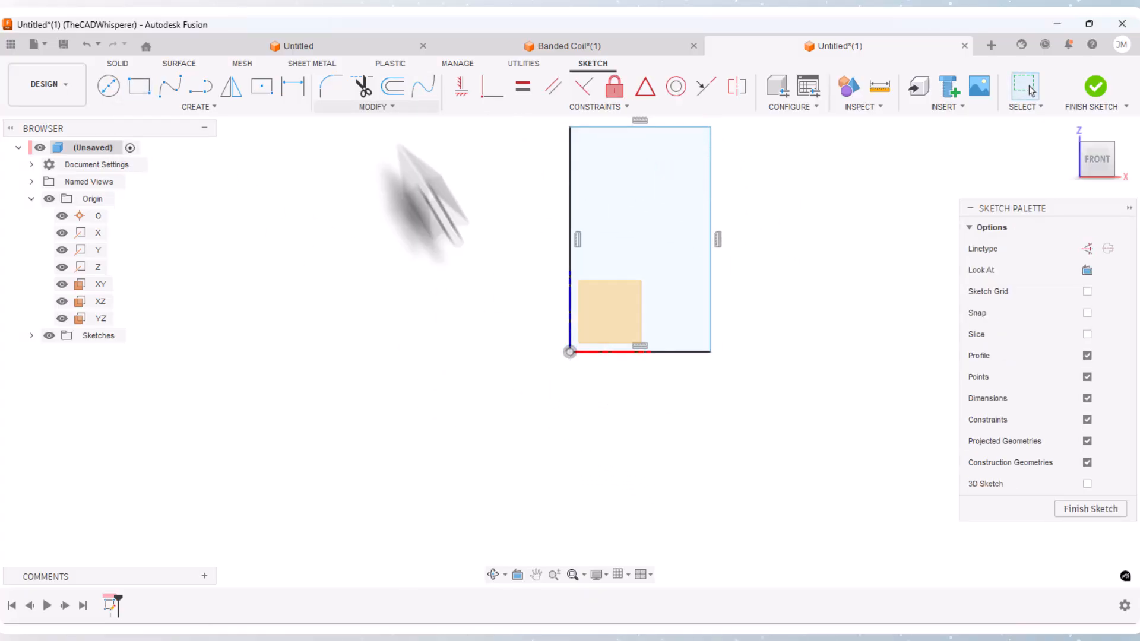
Step: Convert the rectangle's vertical side through the origin to a centerline and set the diameter across it to 50 mm
right_click(571, 229)
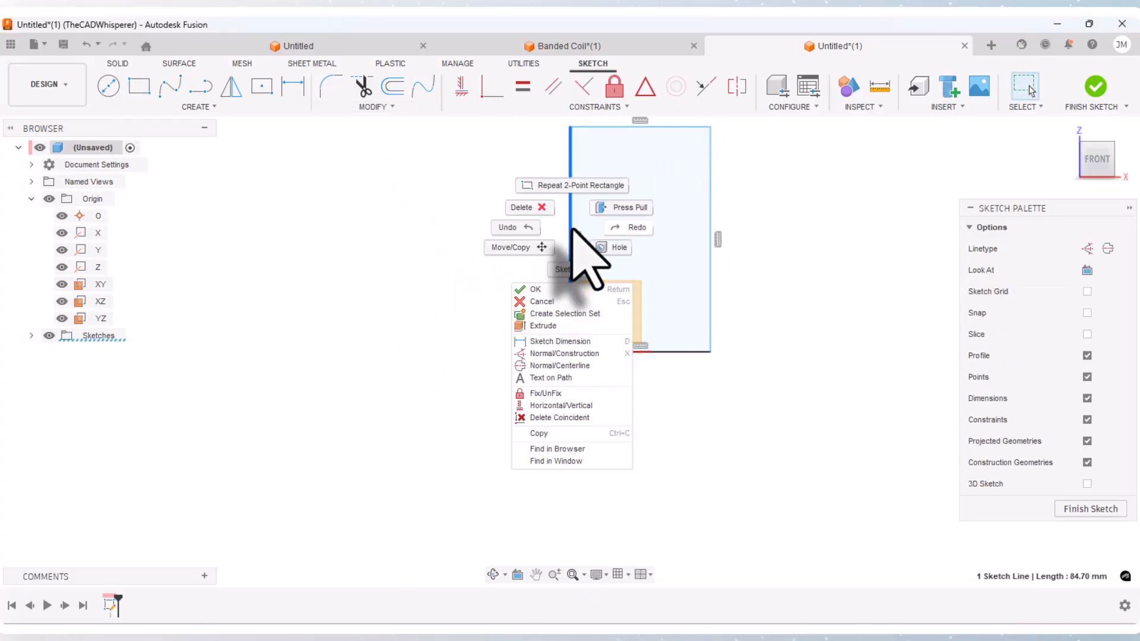
left_click(561, 366)
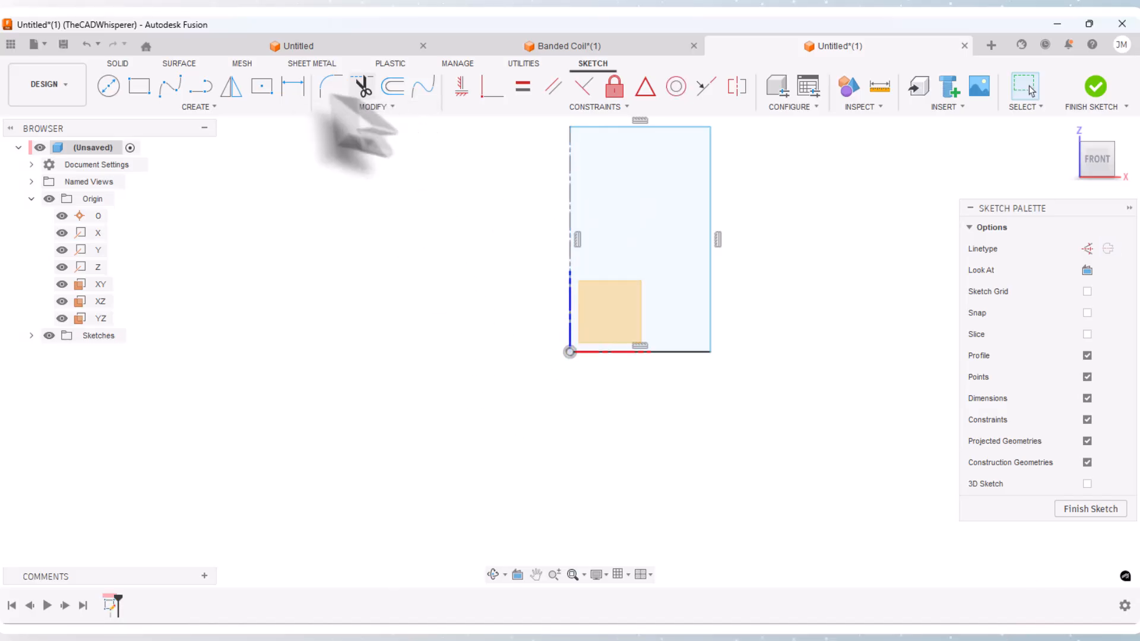
left_click(295, 100)
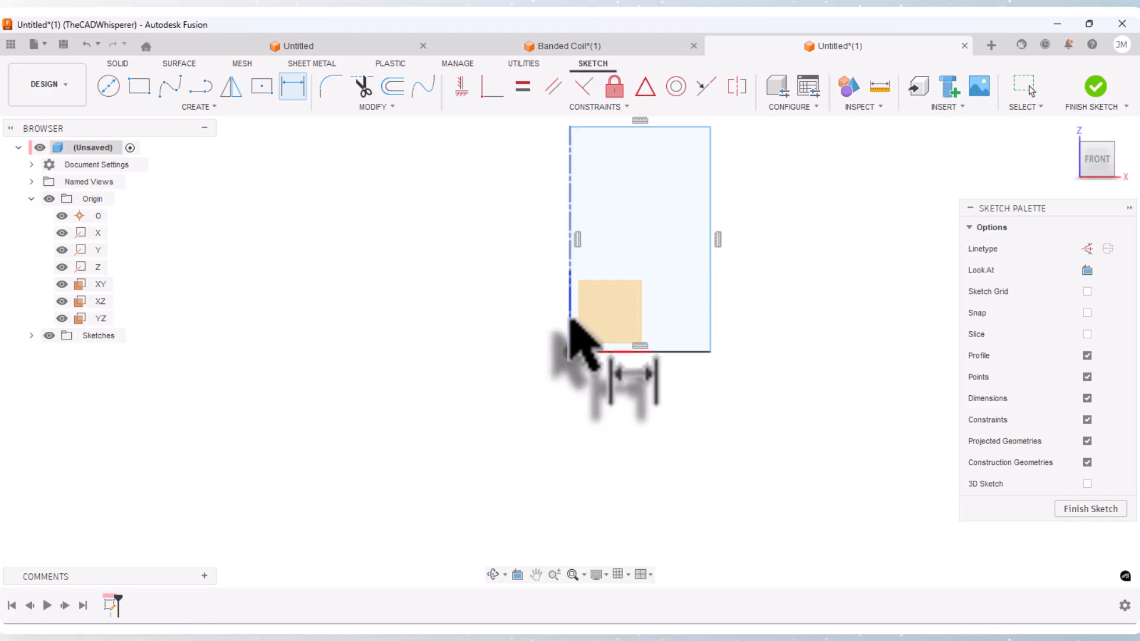
left_click(712, 338)
left_click(711, 351)
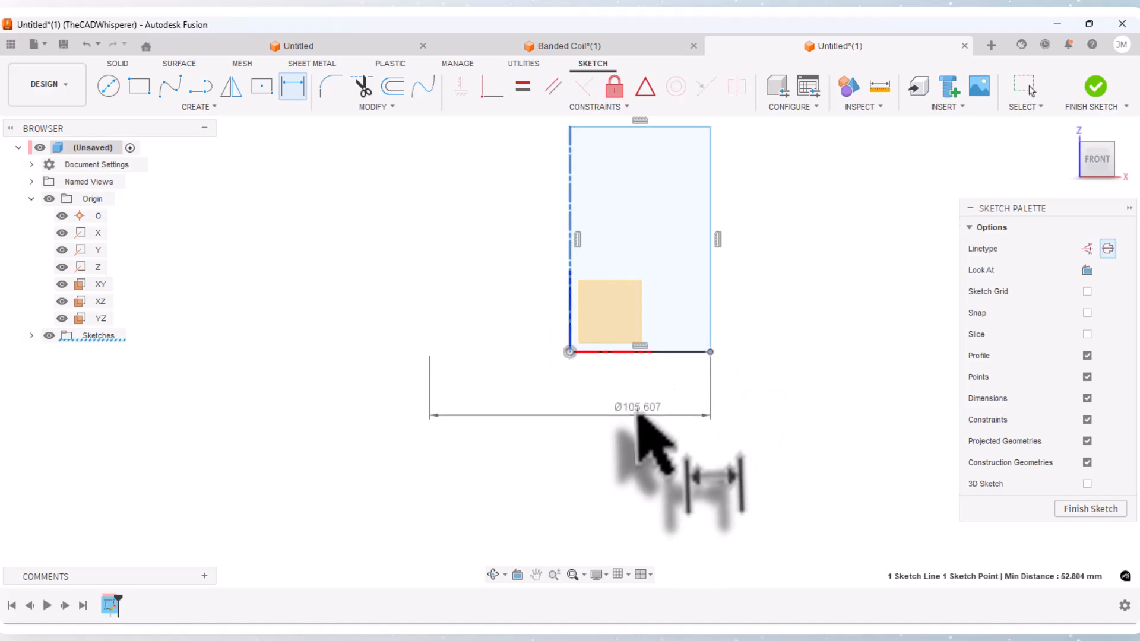
left_click(641, 415)
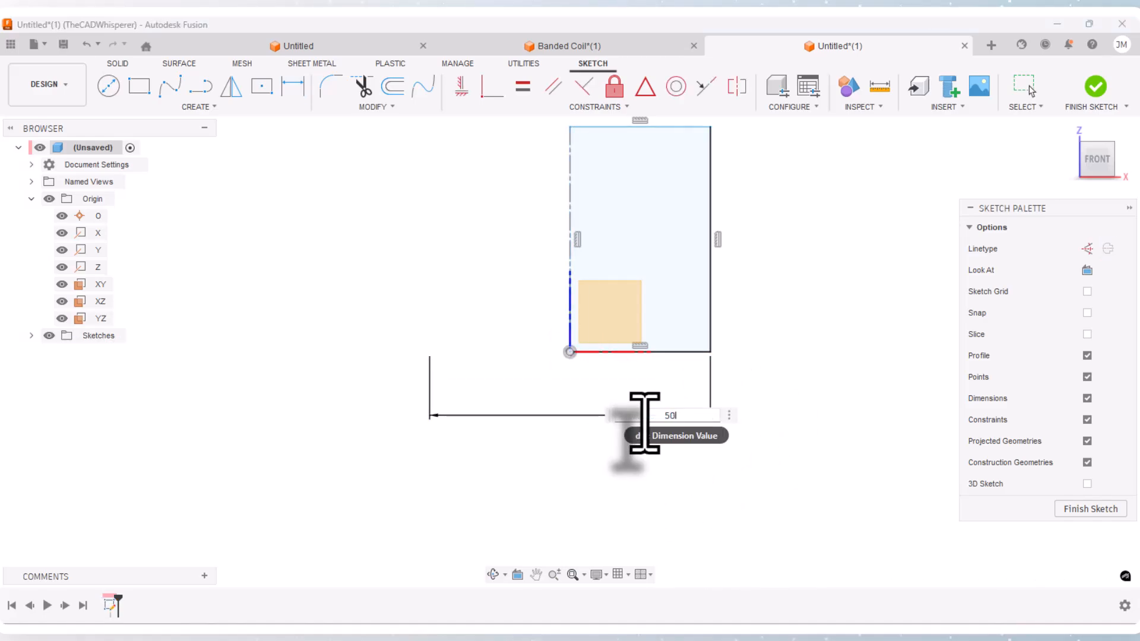
type("50")
key("Return")
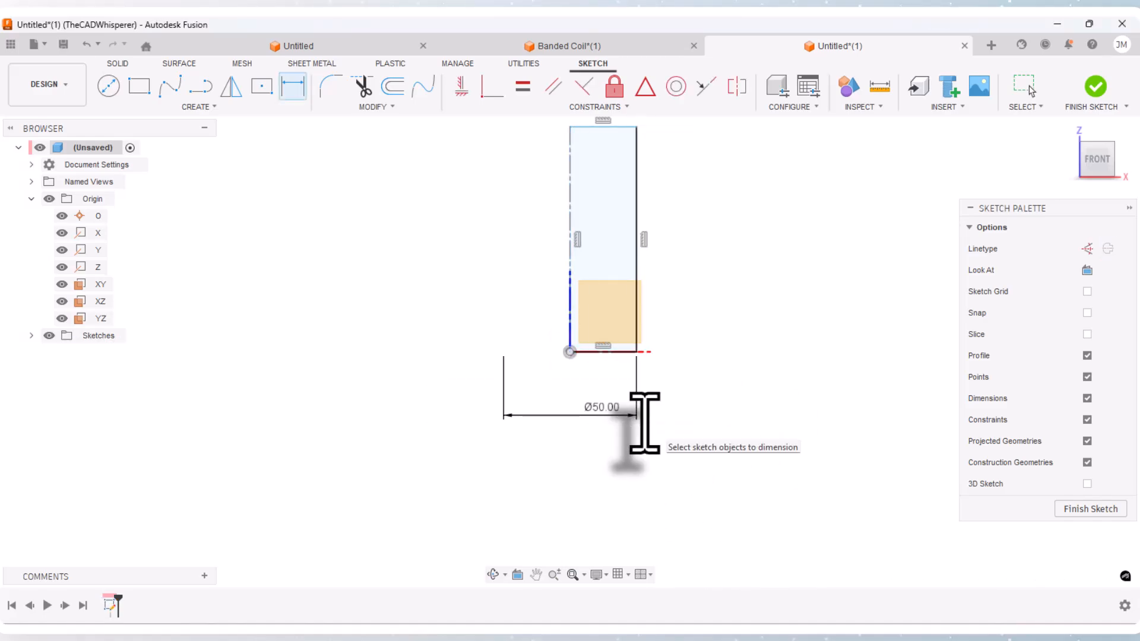
Step: Dimension the rectangle's height along the centerline as 100 mm
left_click(571, 270)
left_click(475, 240)
type("100")
key("Escape")
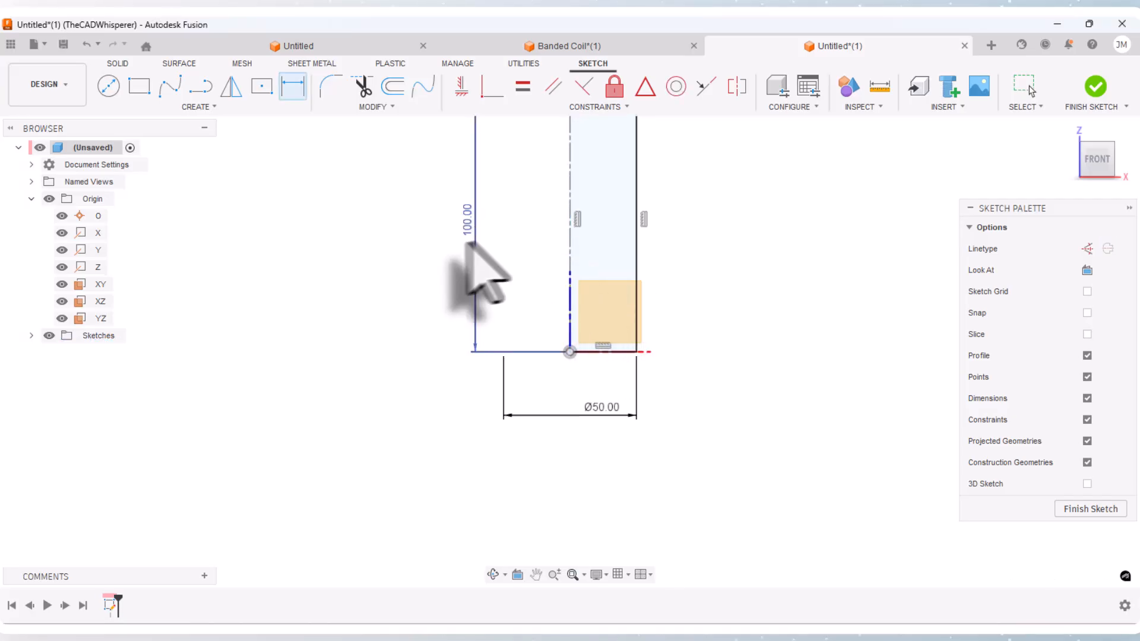
Step: Convert the rectangle's remaining solid lines to construction geometry and hide the origin geometry
scroll(522, 496, "down", 2)
left_click_drag(656, 410, 570, 183)
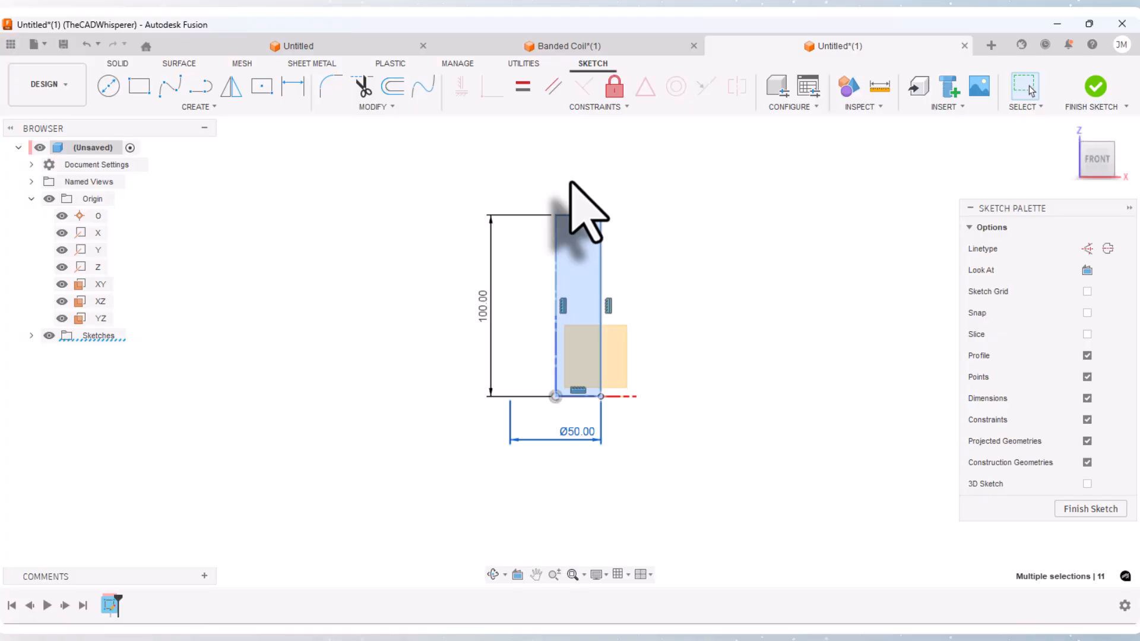
key("x")
left_click(679, 302)
scroll(624, 356, "up", 2)
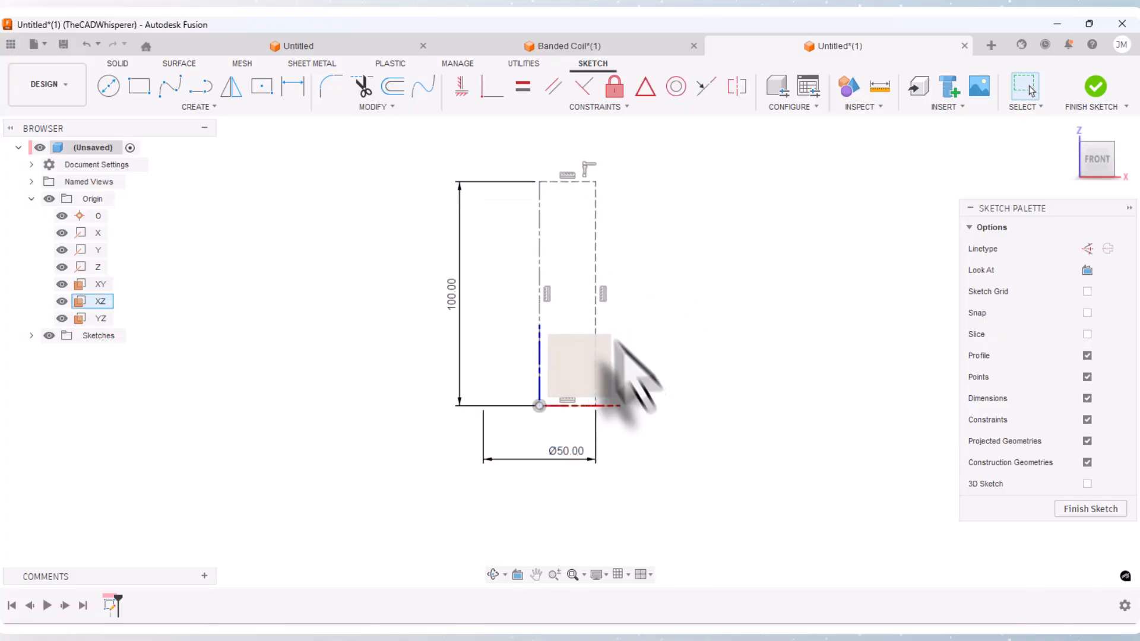
left_click(49, 199)
Step: Draw a solid line from the midpoint of the rectangle's base to its outer corner and finish the sketch
scroll(530, 417, "up", 2)
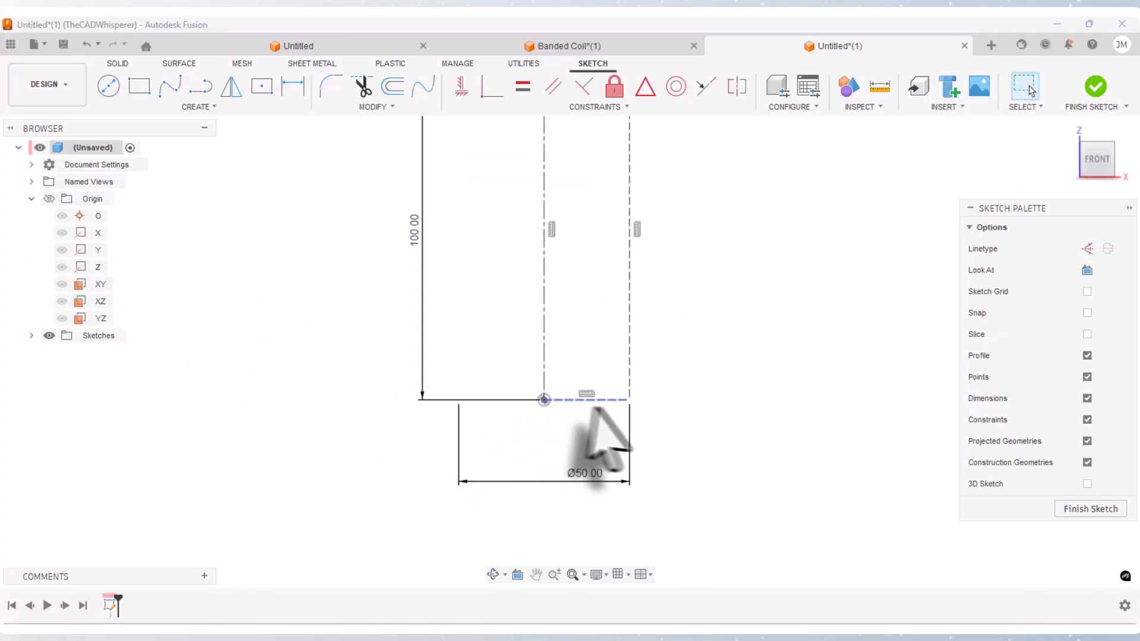
left_click(200, 86)
left_click(587, 400)
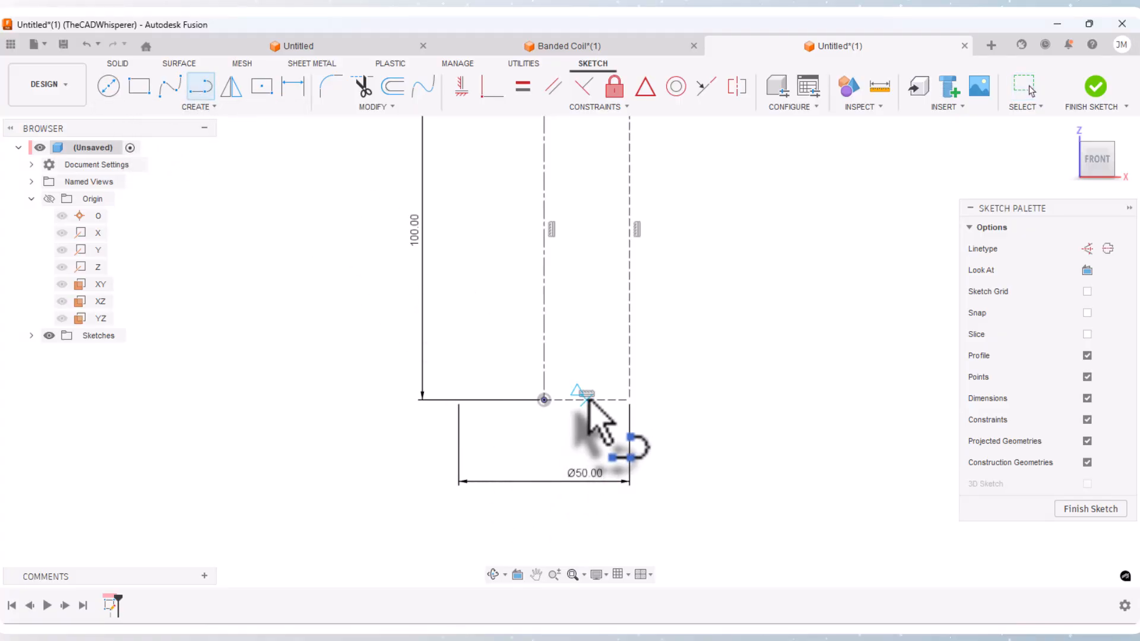
left_click(629, 399)
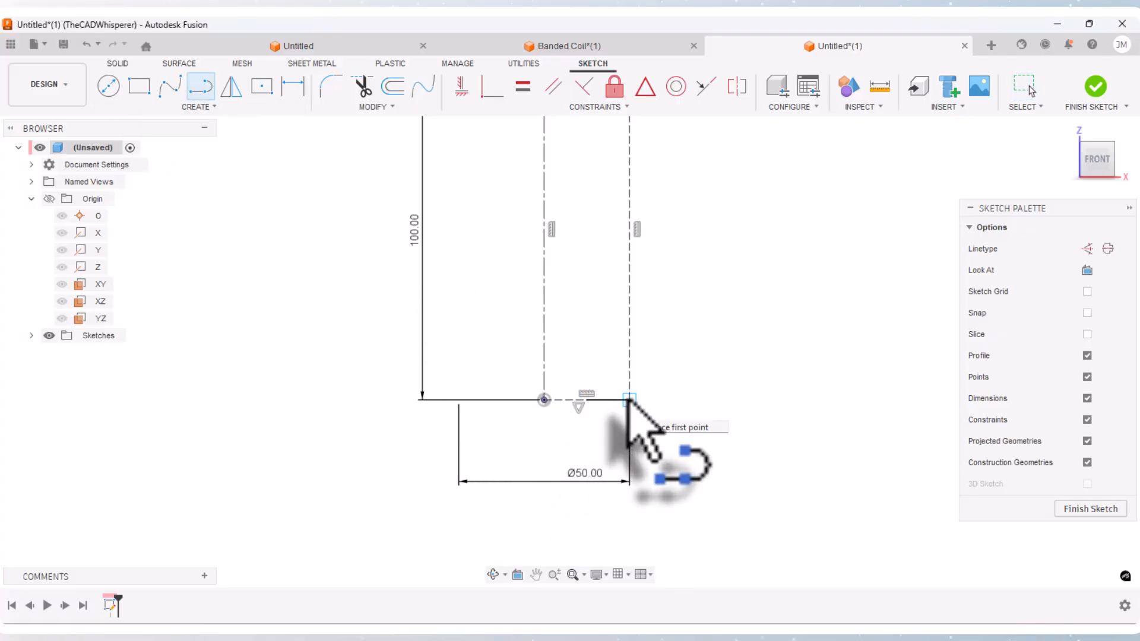
key("Escape")
scroll(552, 495, "down", 3)
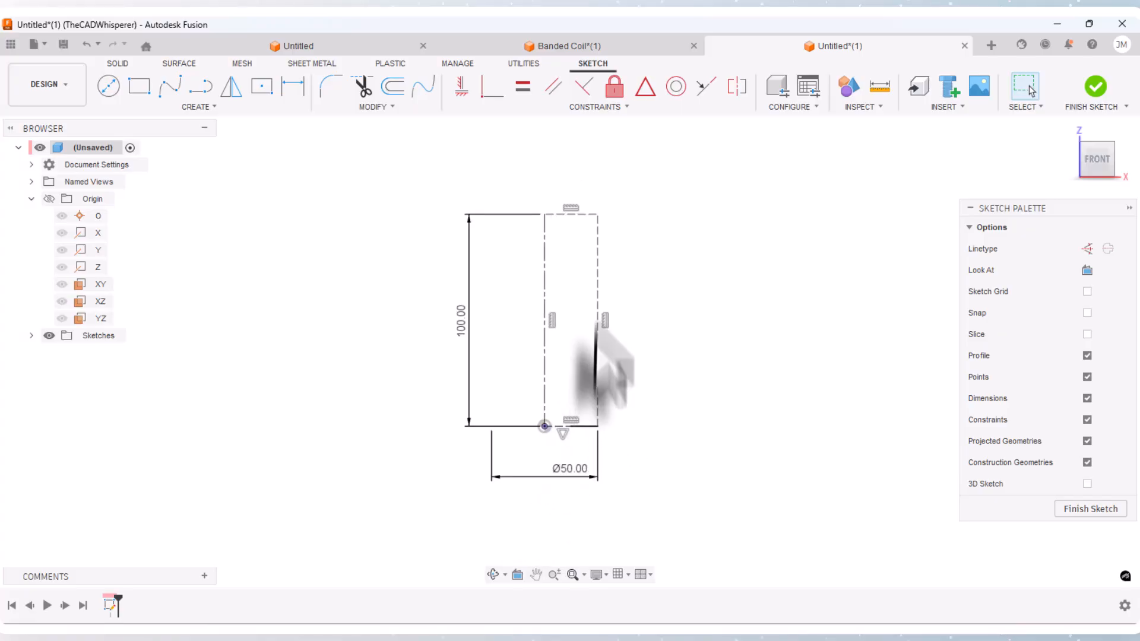
left_click(545, 279)
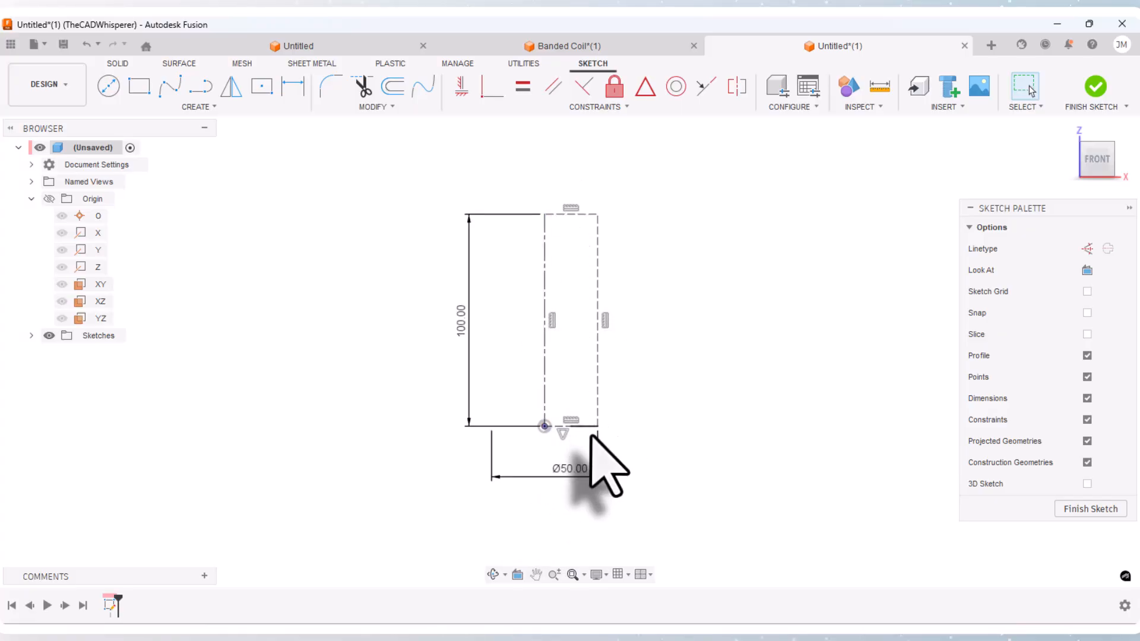
left_click(1096, 88)
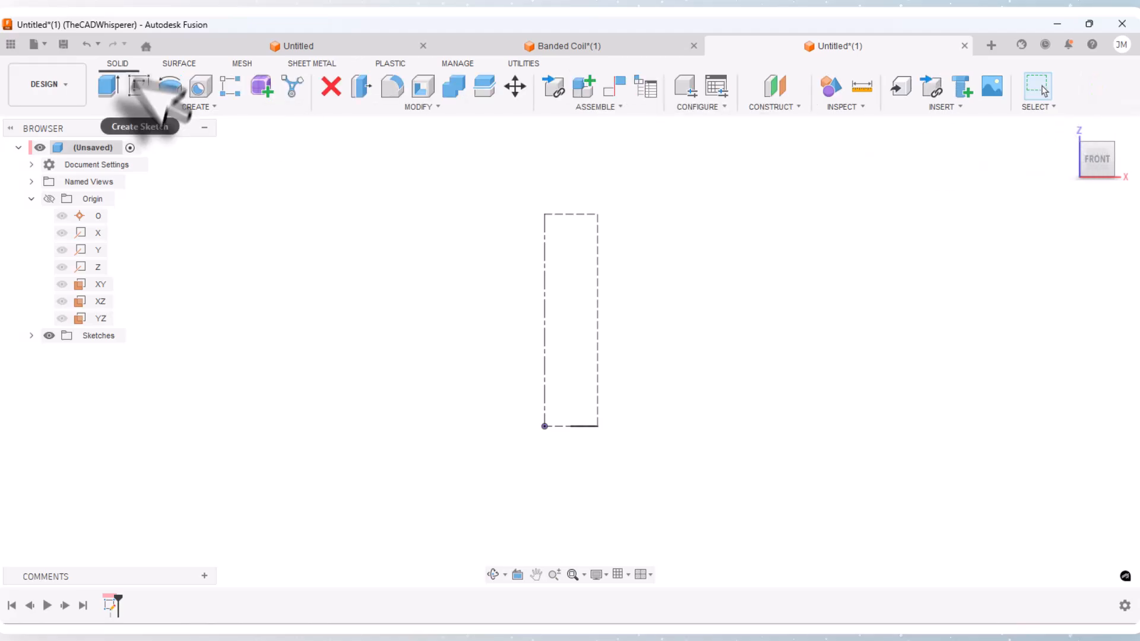
Step: Create a single-path surface sweep of the short base line along the centerline with a twist angle of 5*360
left_click(179, 63)
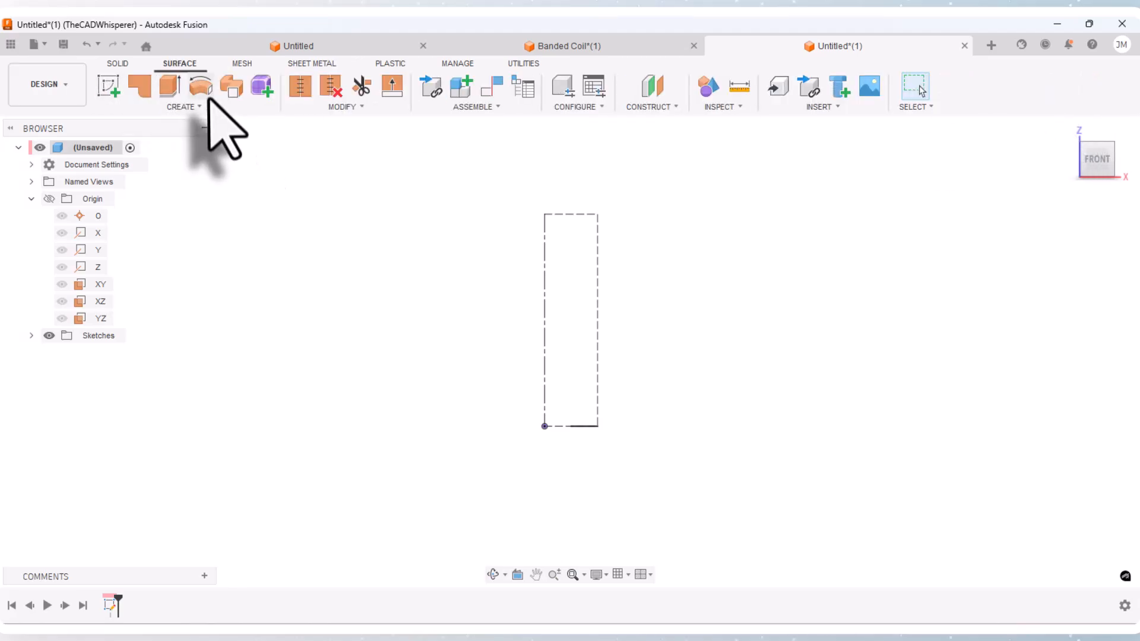
left_click(233, 87)
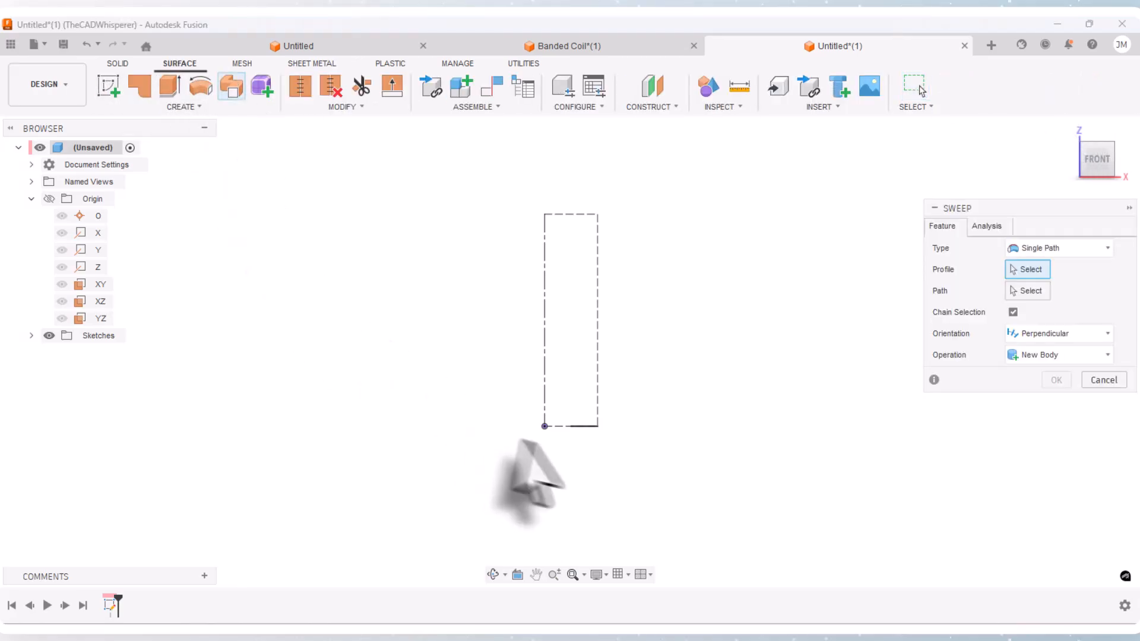
scroll(892, 285, "up", 1)
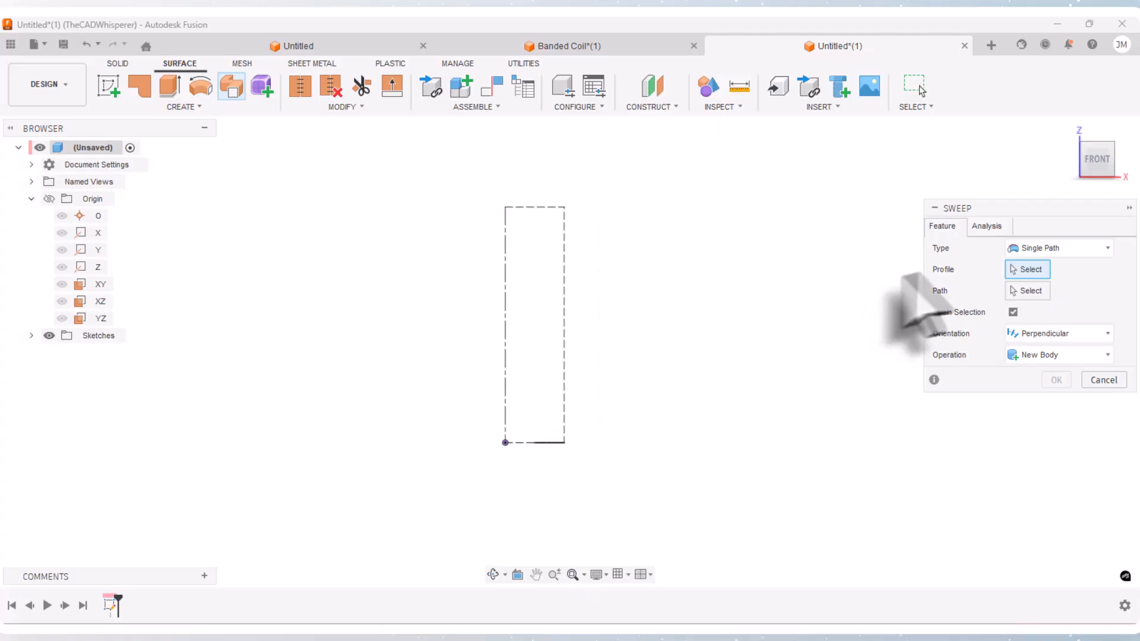
scroll(506, 454, "up", 2)
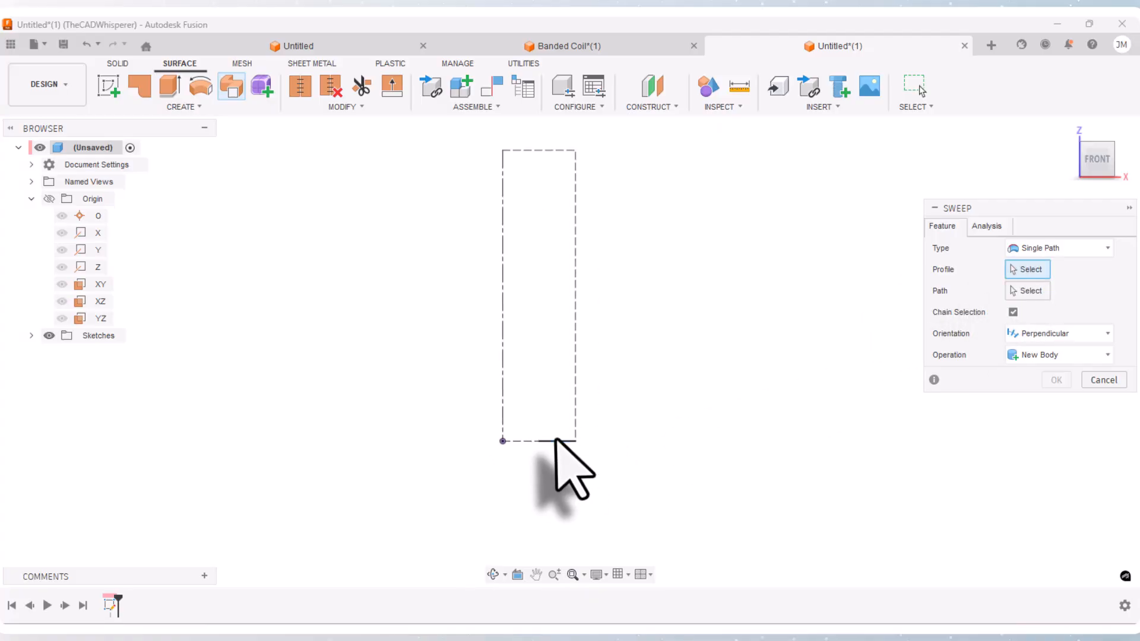
left_click(556, 442)
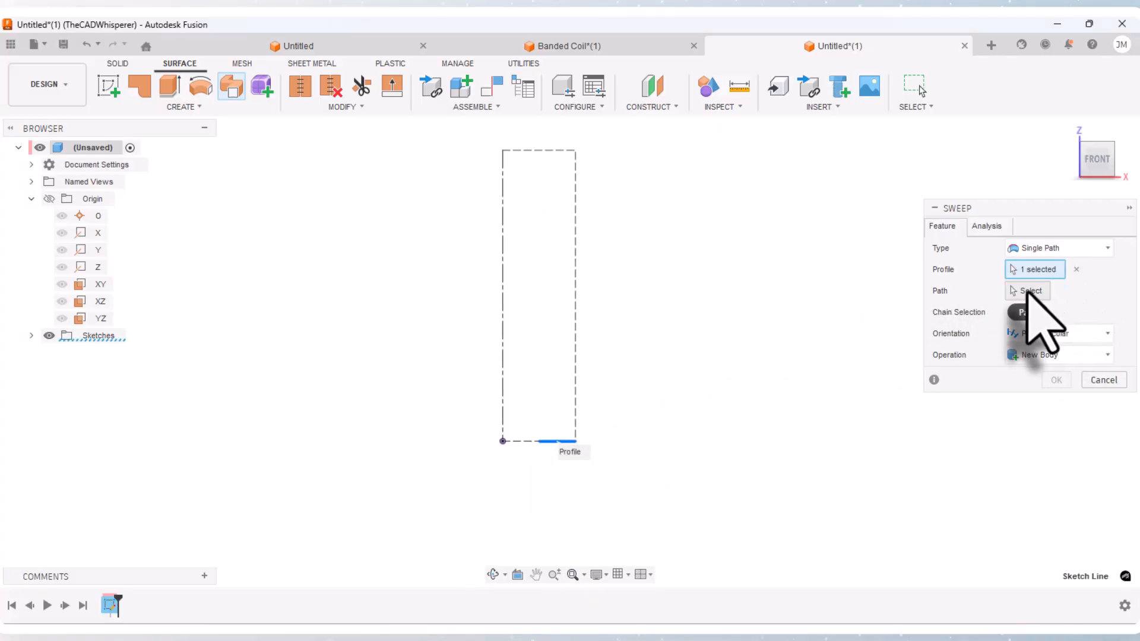
left_click(503, 371)
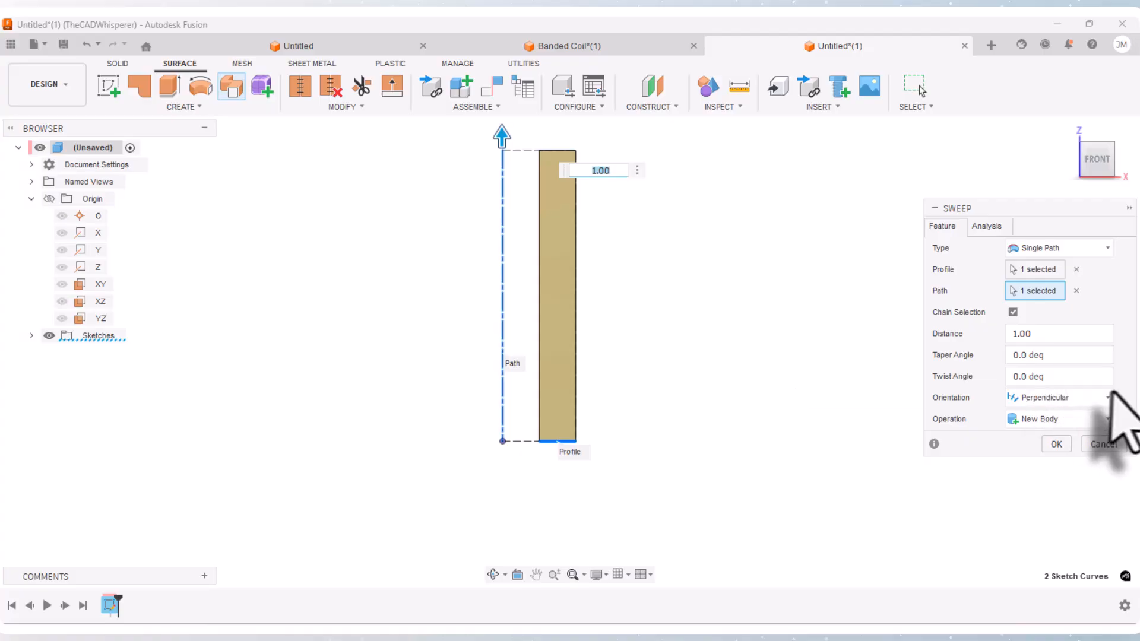
left_click(1062, 376)
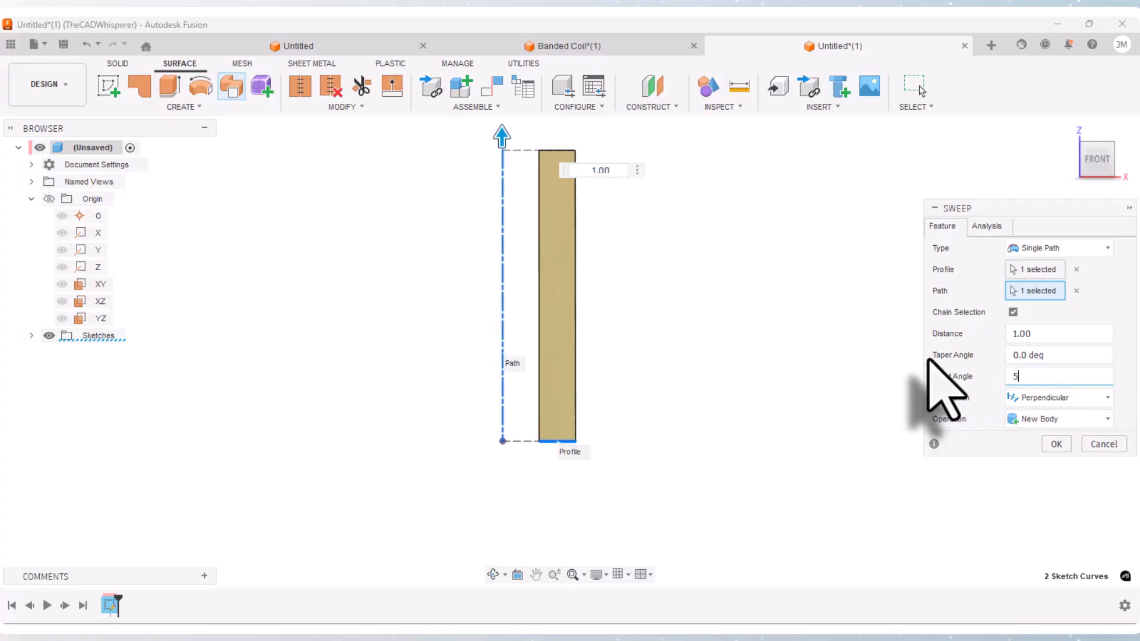
type("58")
type("*360")
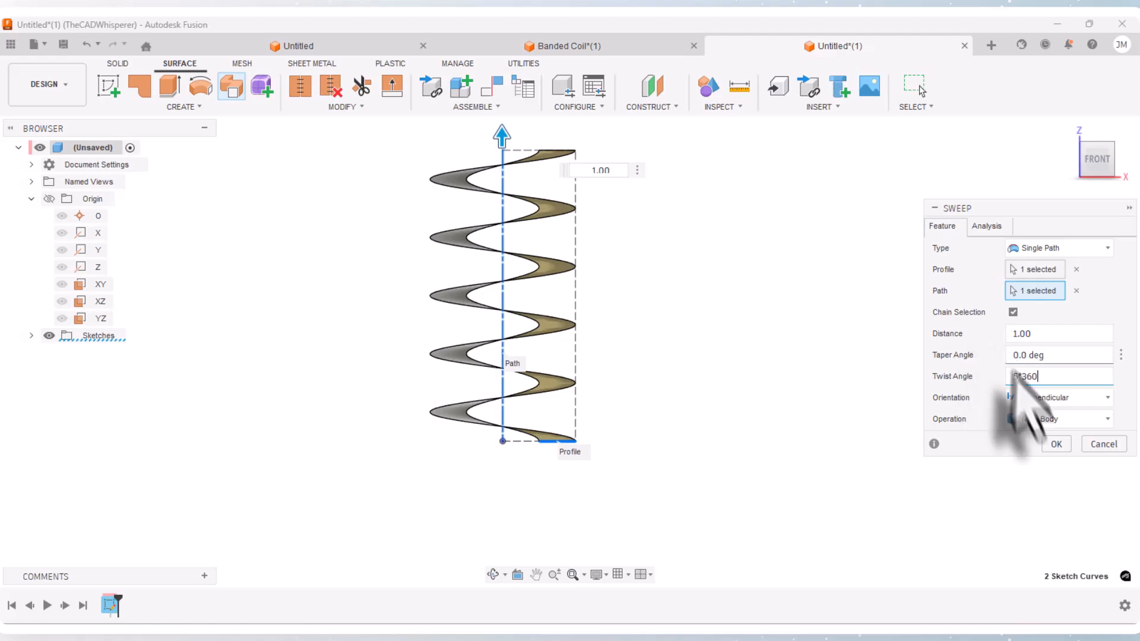
left_click(1055, 446)
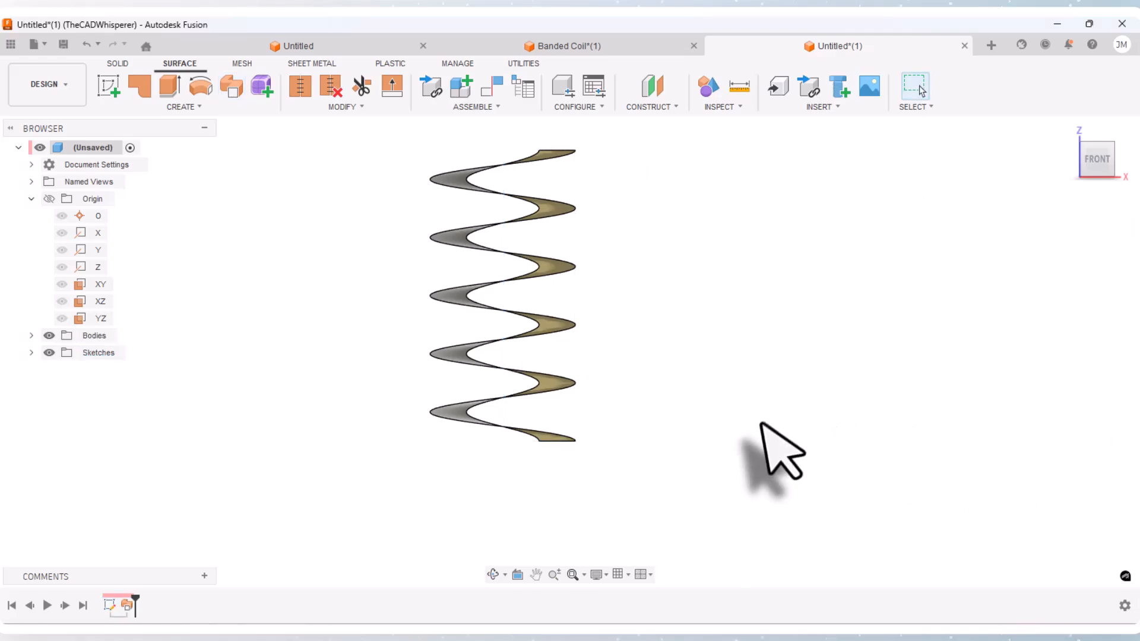
Step: Inspect the lower end of the helical surface against the origin axes and planes
left_click(493, 575)
left_click_drag(508, 504, 588, 426)
scroll(587, 426, "up", 3)
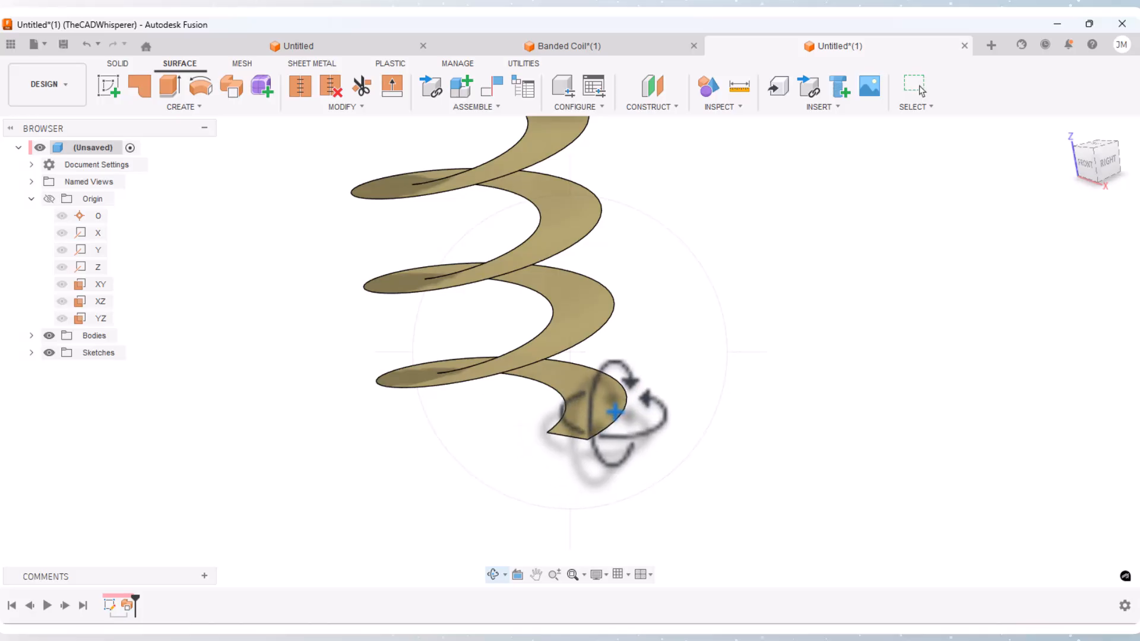
right_click(526, 467)
left_click(578, 468)
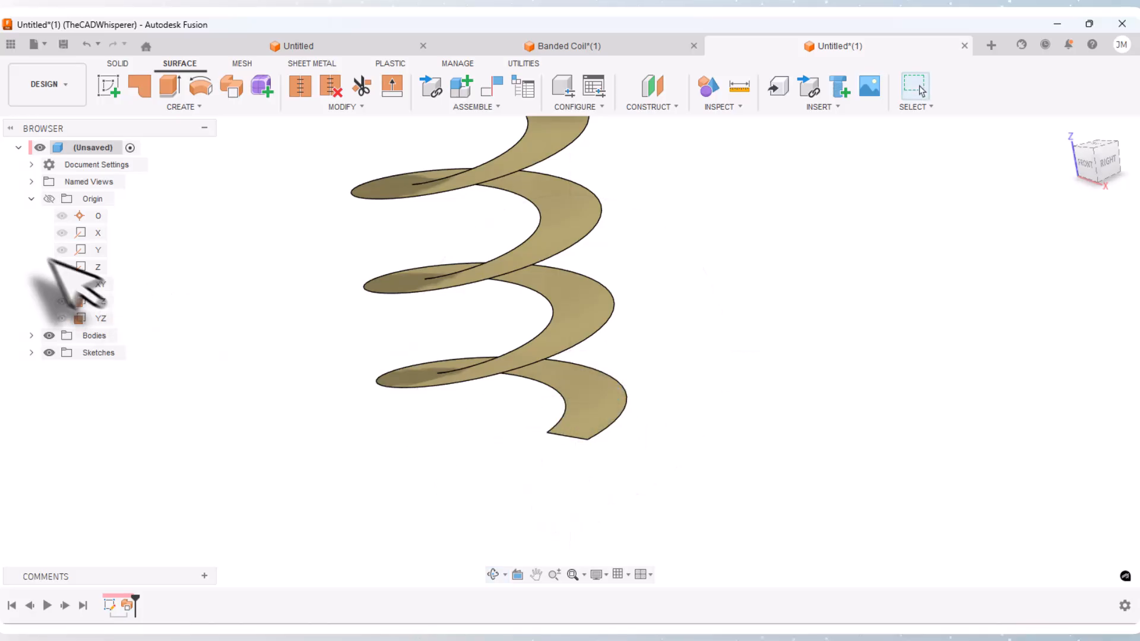
left_click(49, 199)
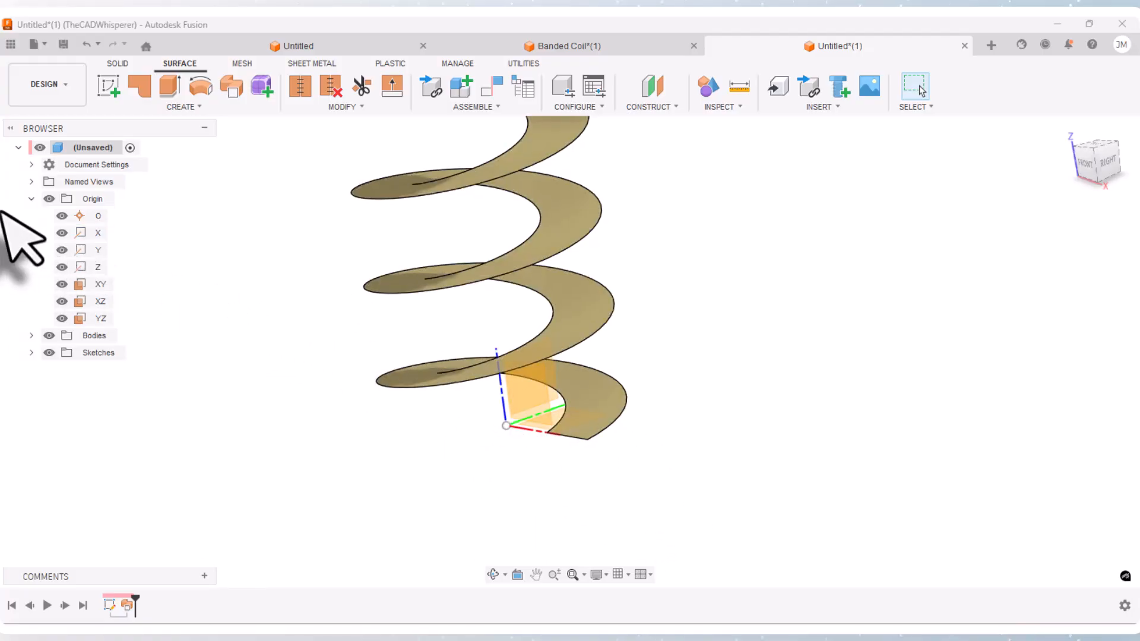
left_click(49, 199)
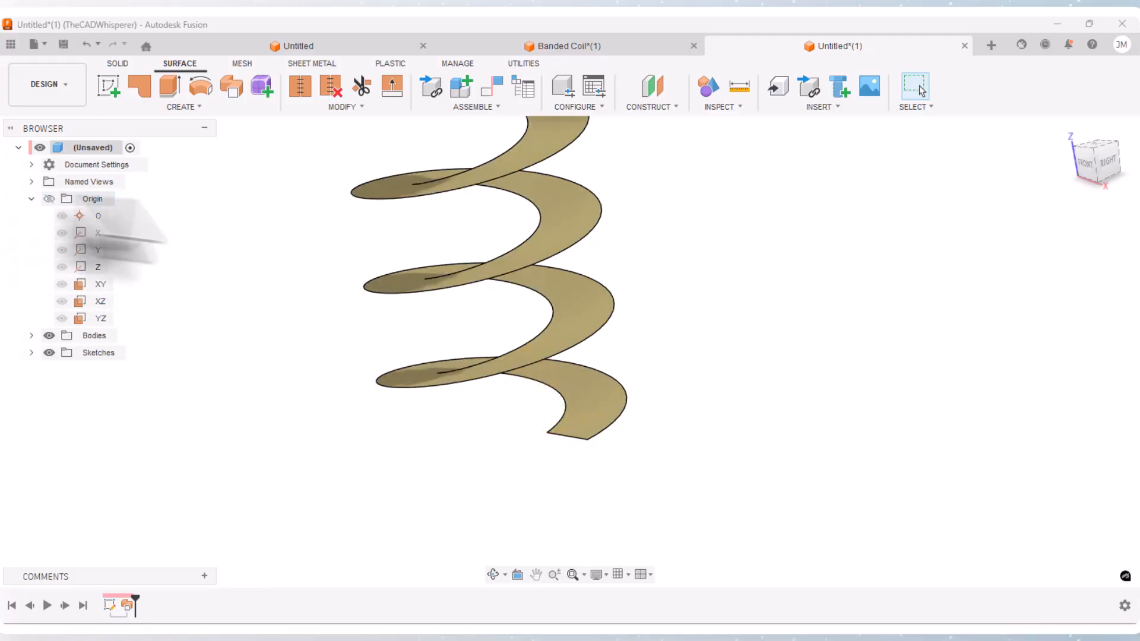
Step: Create a Plane Along Path on the surface's outer helical edge at proportional distance 0, with Tangent Chain off
left_click(650, 107)
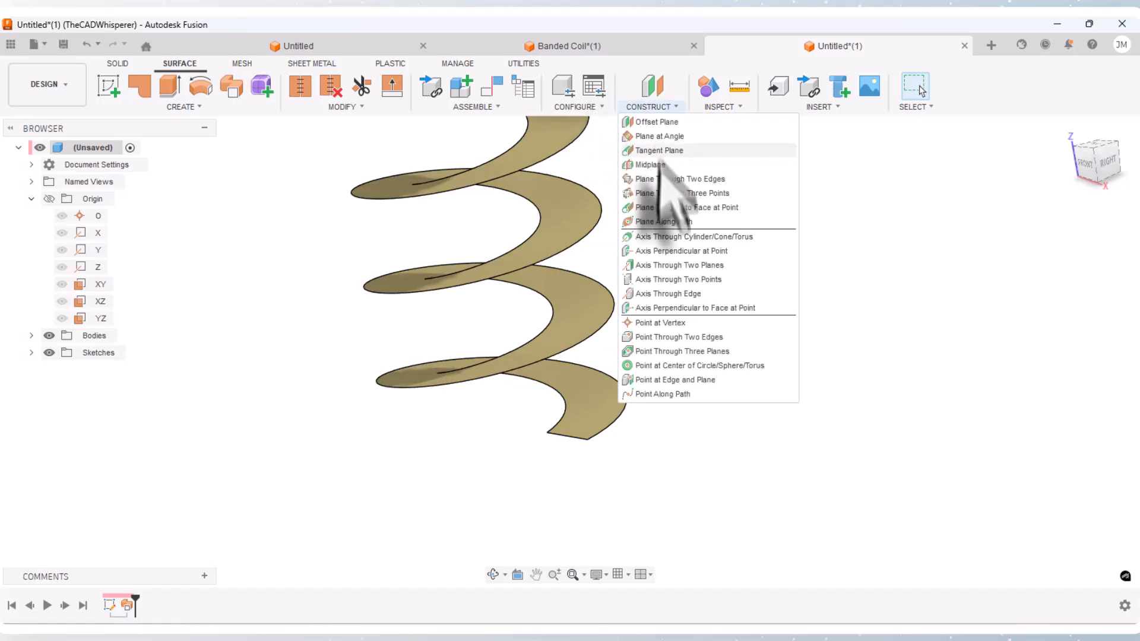
left_click(667, 221)
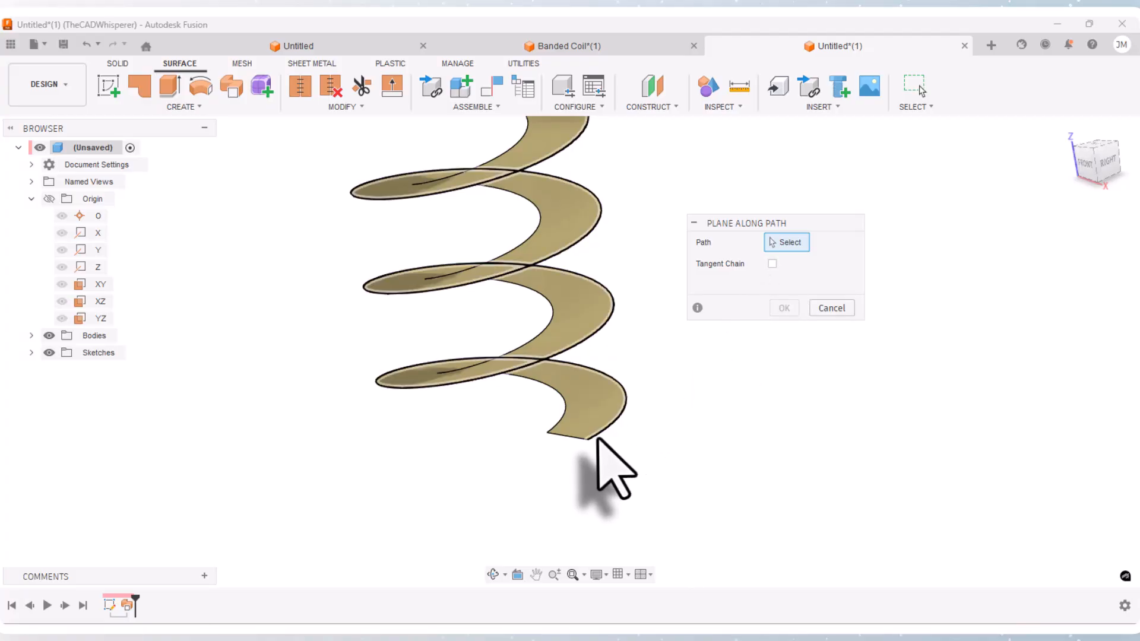
left_click(772, 264)
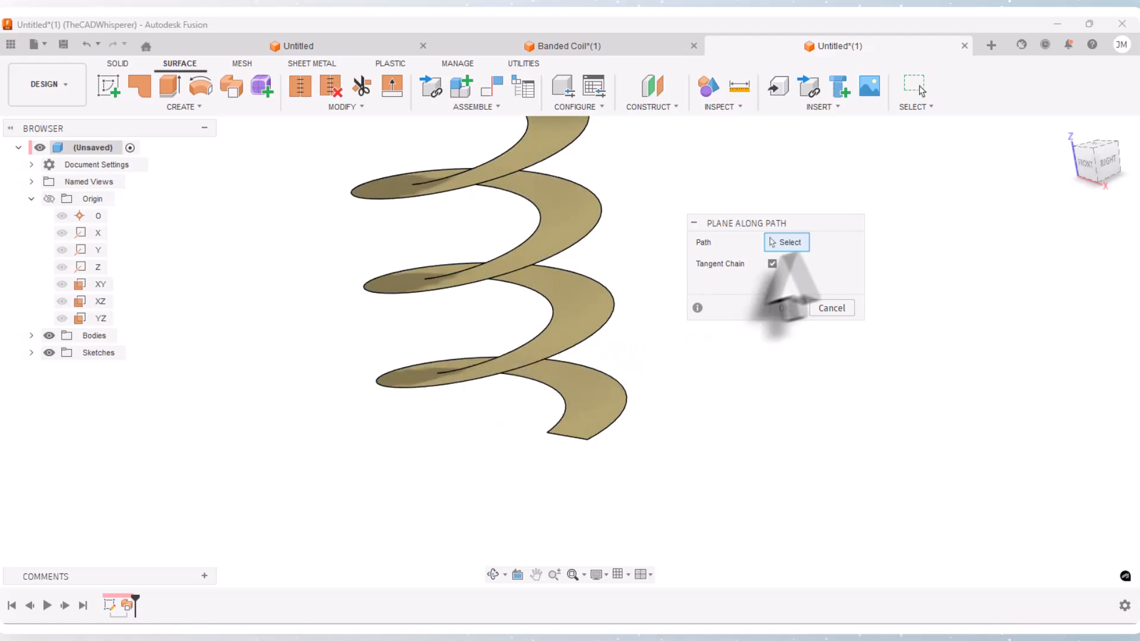
left_click(772, 264)
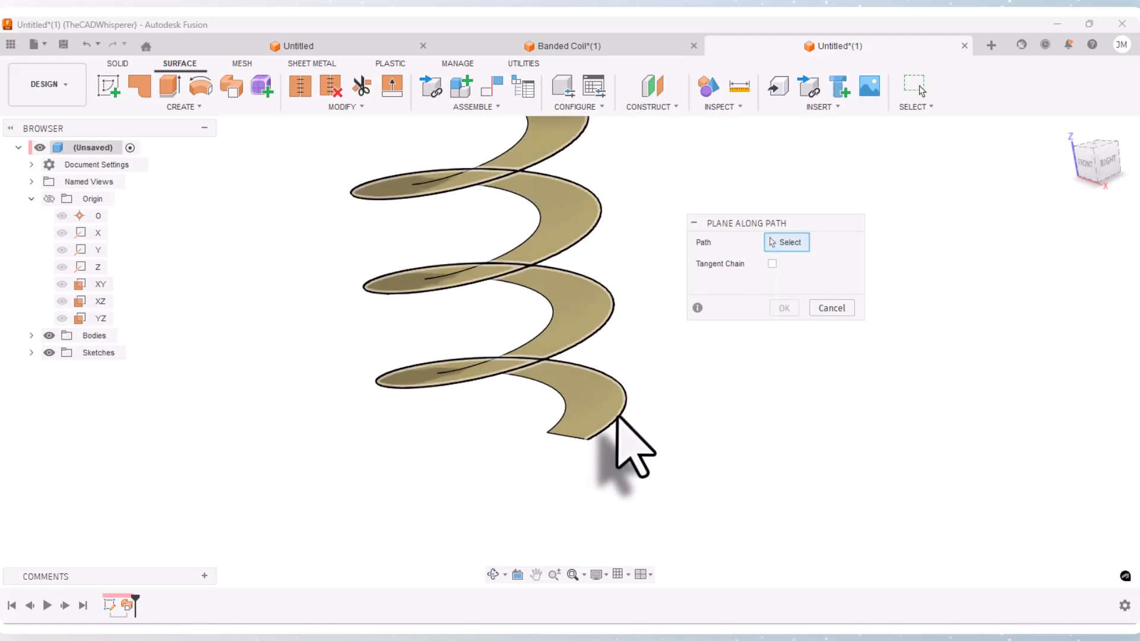
left_click(618, 417)
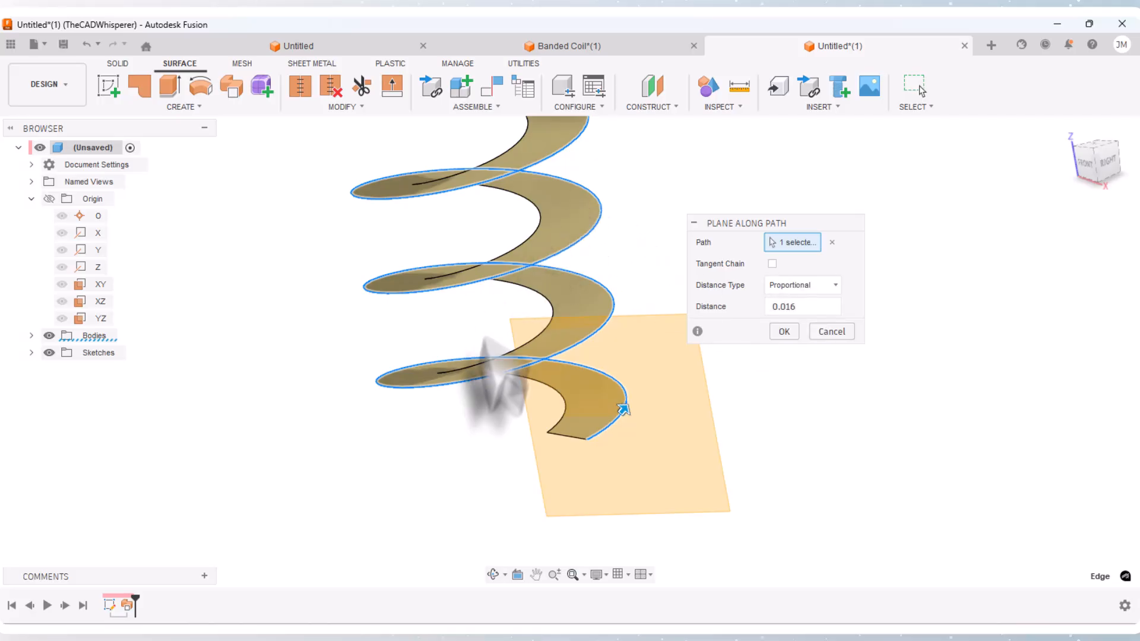
scroll(484, 394, "down", 3)
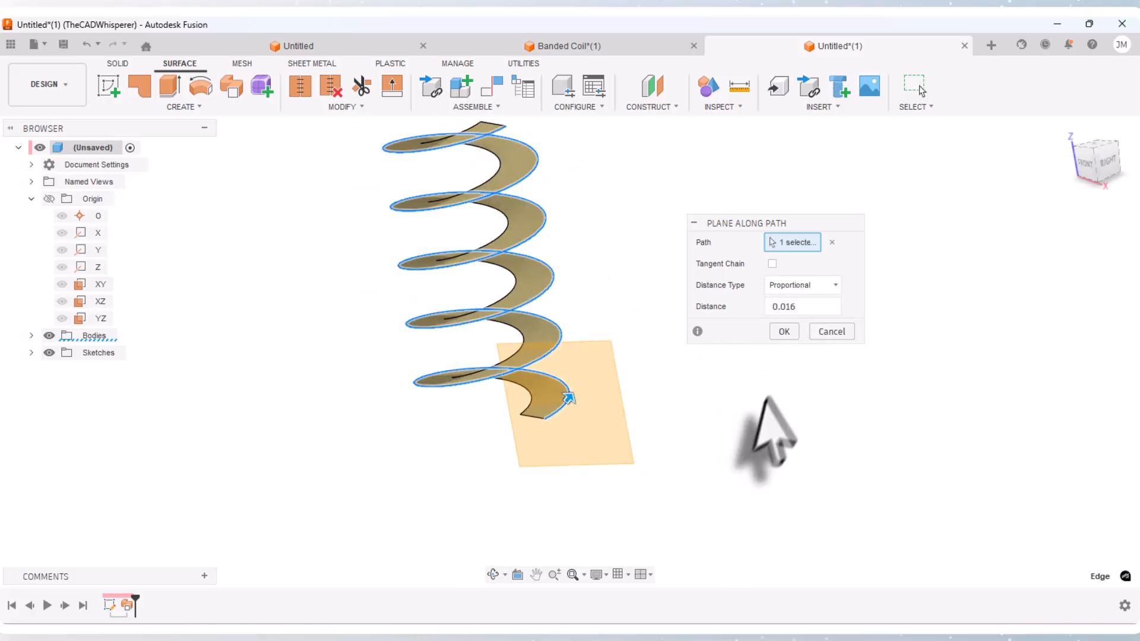
scroll(764, 433, "up", 3)
left_click(796, 306)
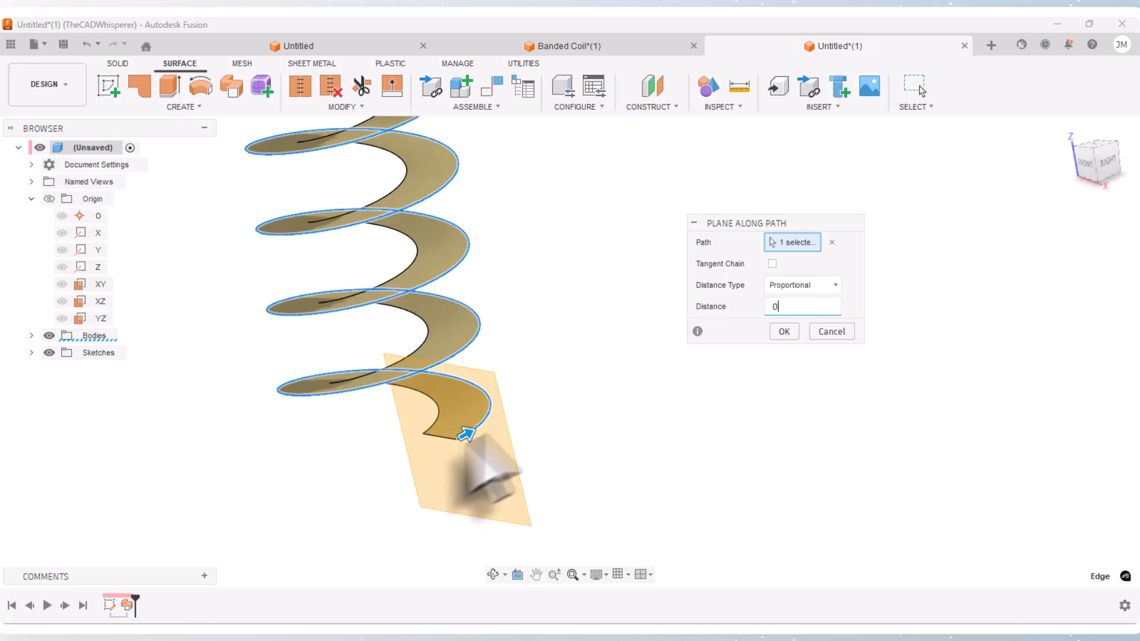
left_click(783, 332)
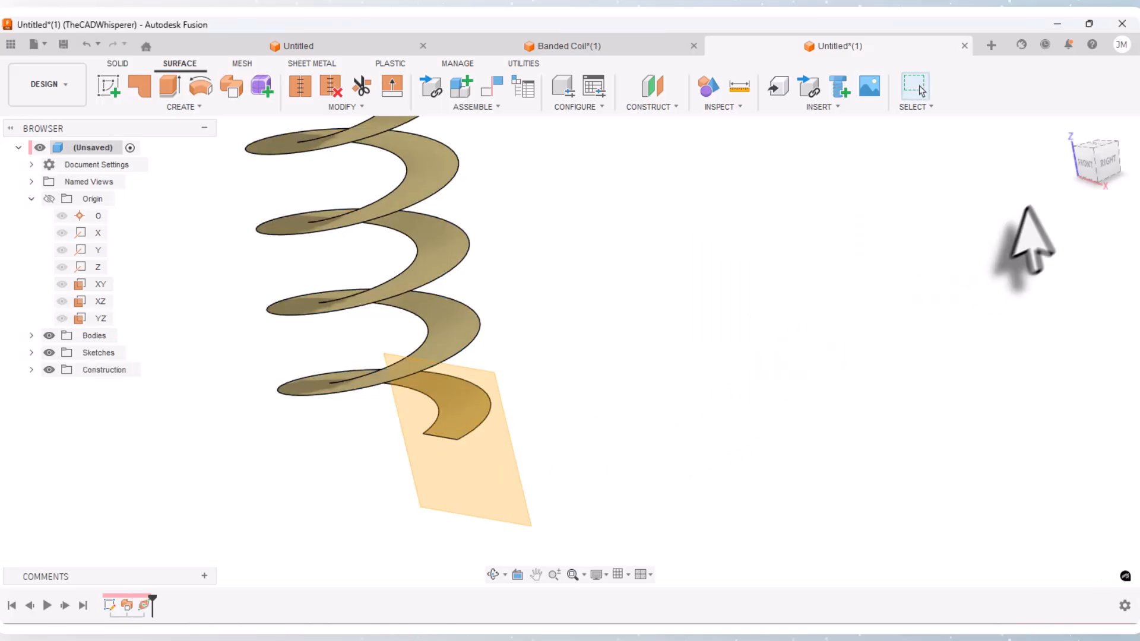
Step: Start a sketch on the construction plane at the lower end of the helix
left_click(1103, 162)
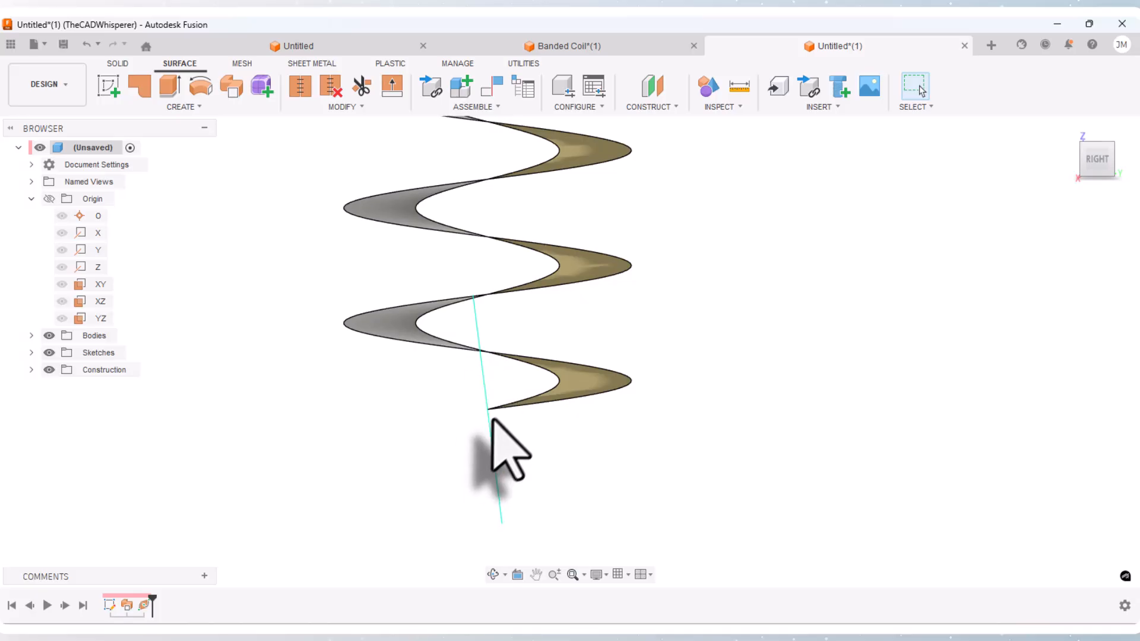
left_click(492, 574)
left_click_drag(547, 445, 584, 461)
right_click(584, 463)
left_click(618, 471)
scroll(618, 471, "down", 2)
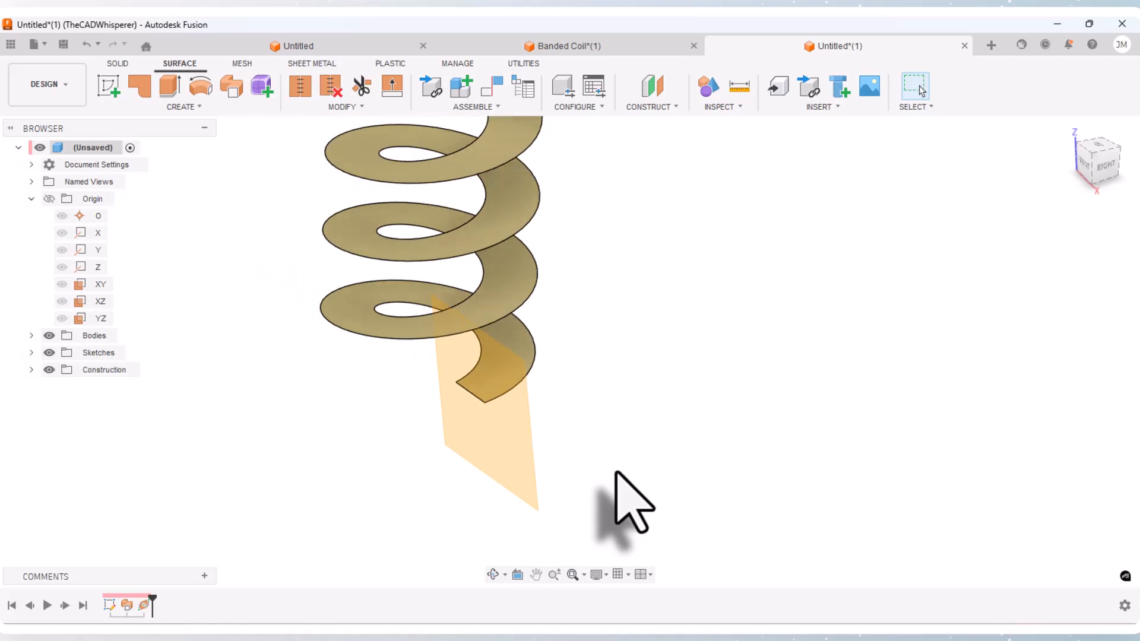
scroll(469, 436, "up", 3)
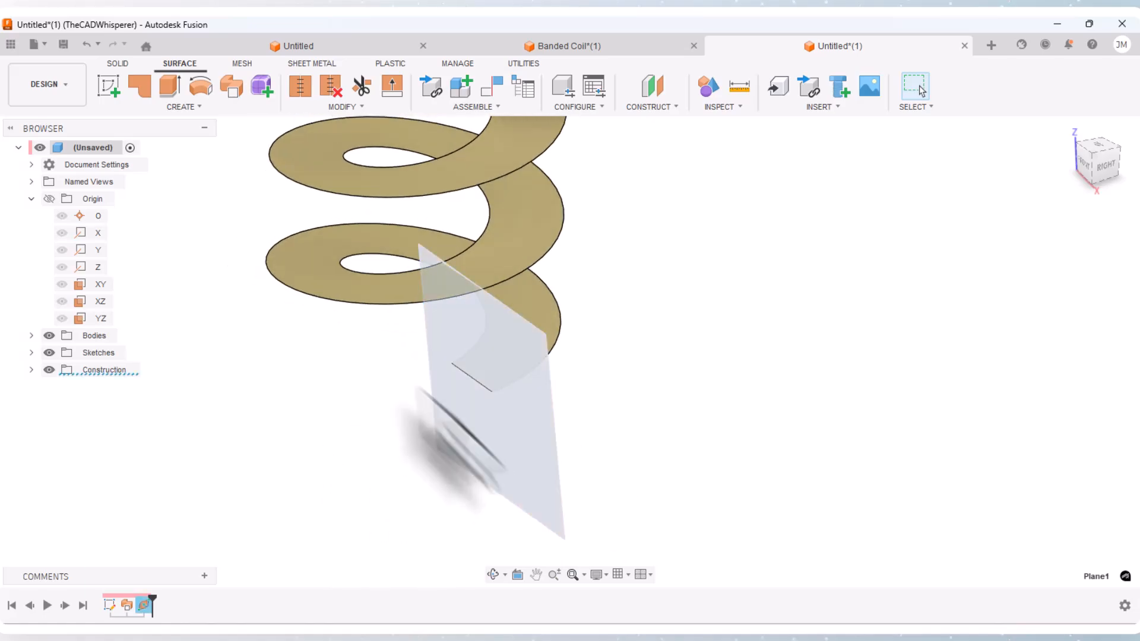
left_click(109, 86)
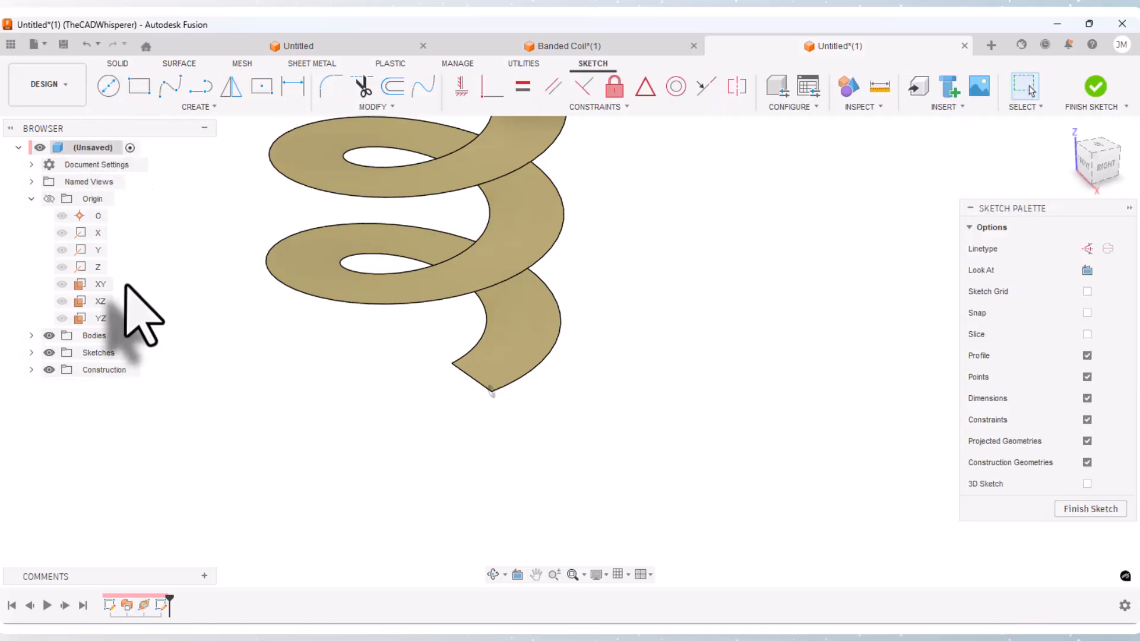
Step: Draw two concentric circles centered on the surface's lower outer corner, the larger about 13 mm in diameter and the other well inside it
left_click(110, 86)
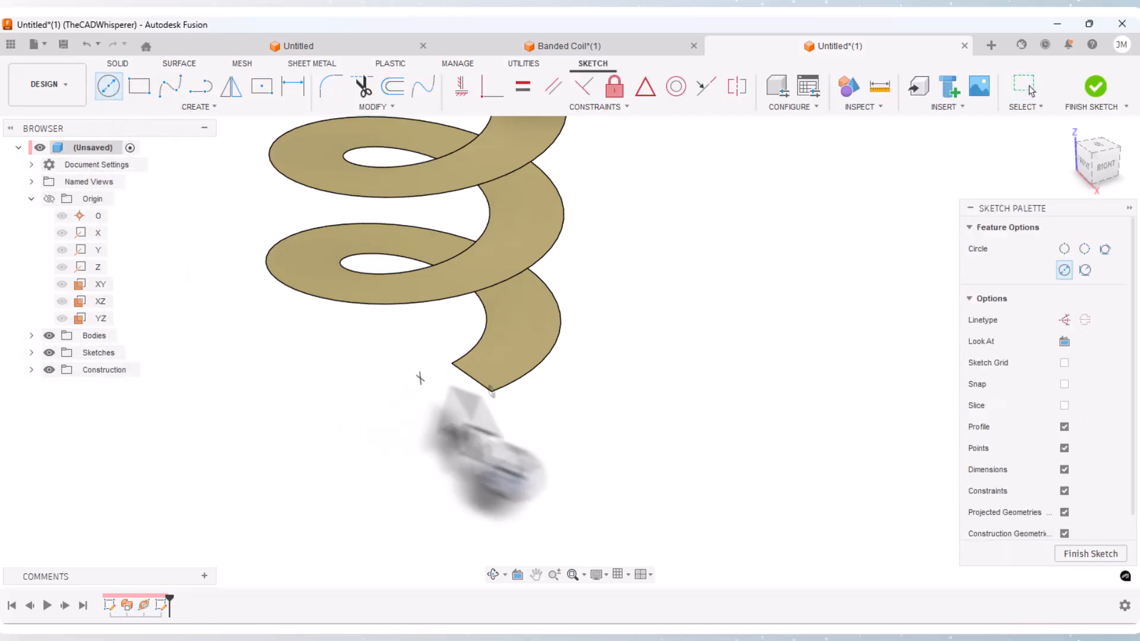
scroll(493, 393, "up", 3)
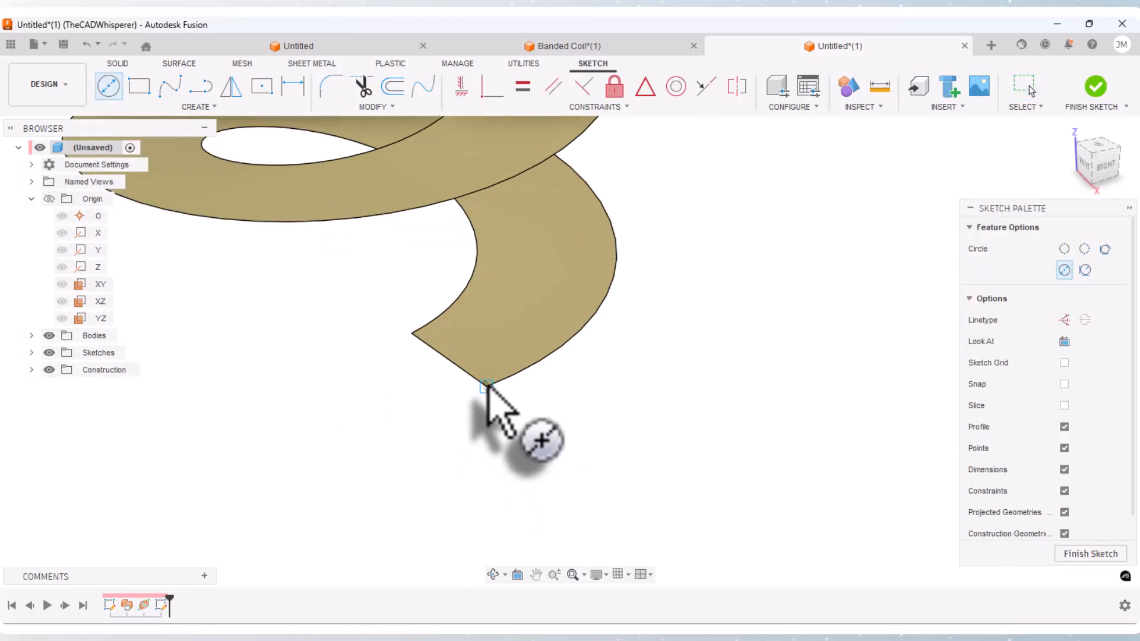
left_click(486, 384)
left_click(522, 450)
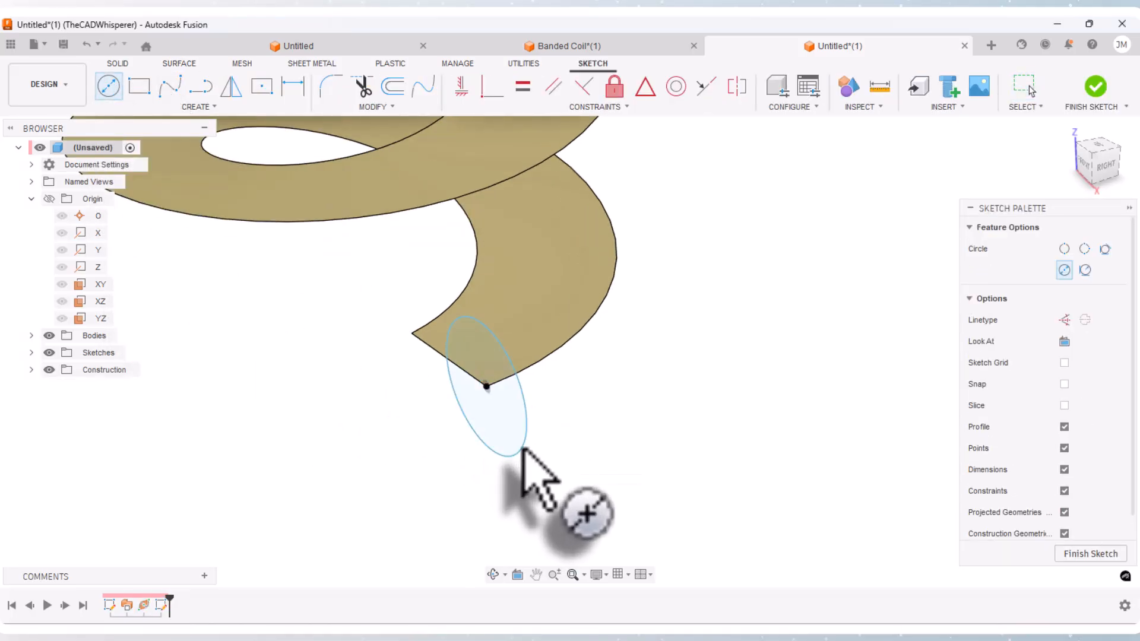
left_click(486, 385)
key("Escape")
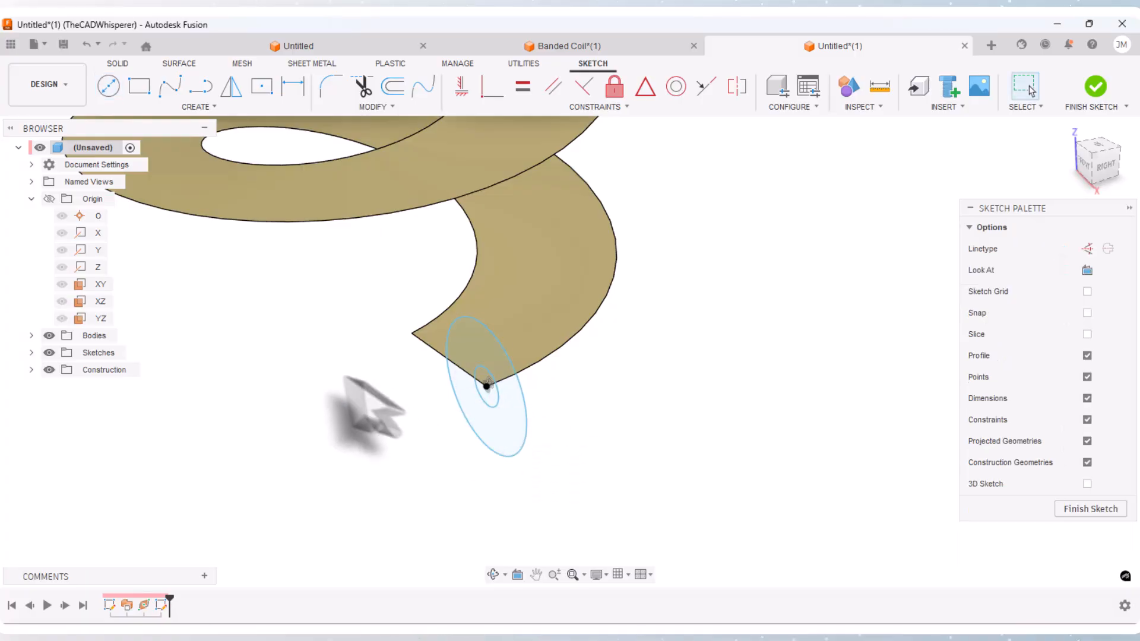
Step: Dimension the inner circle's diameter as 4 mm and the outer circle's as 10 mm, and finish the sketch
left_click(288, 90)
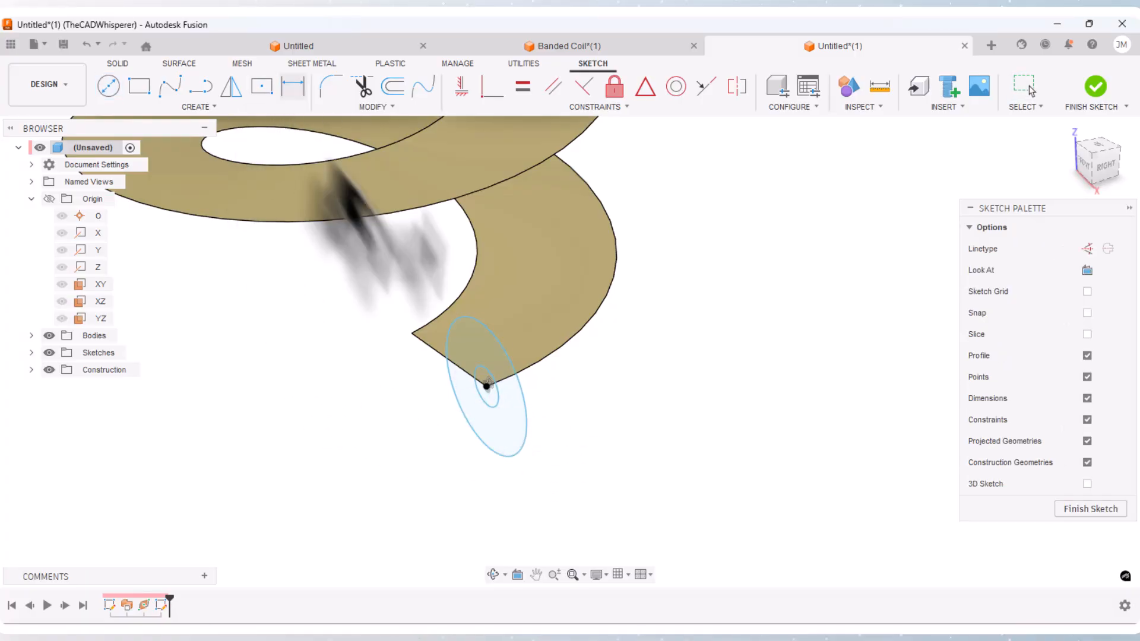
left_click(490, 405)
left_click(552, 418)
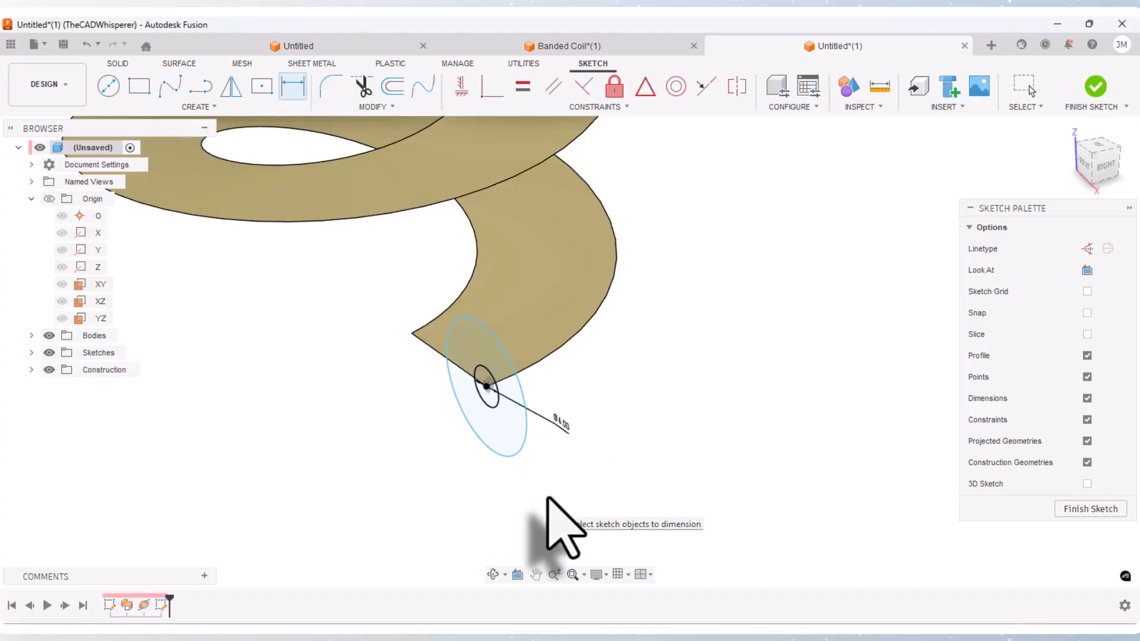
left_click(520, 457)
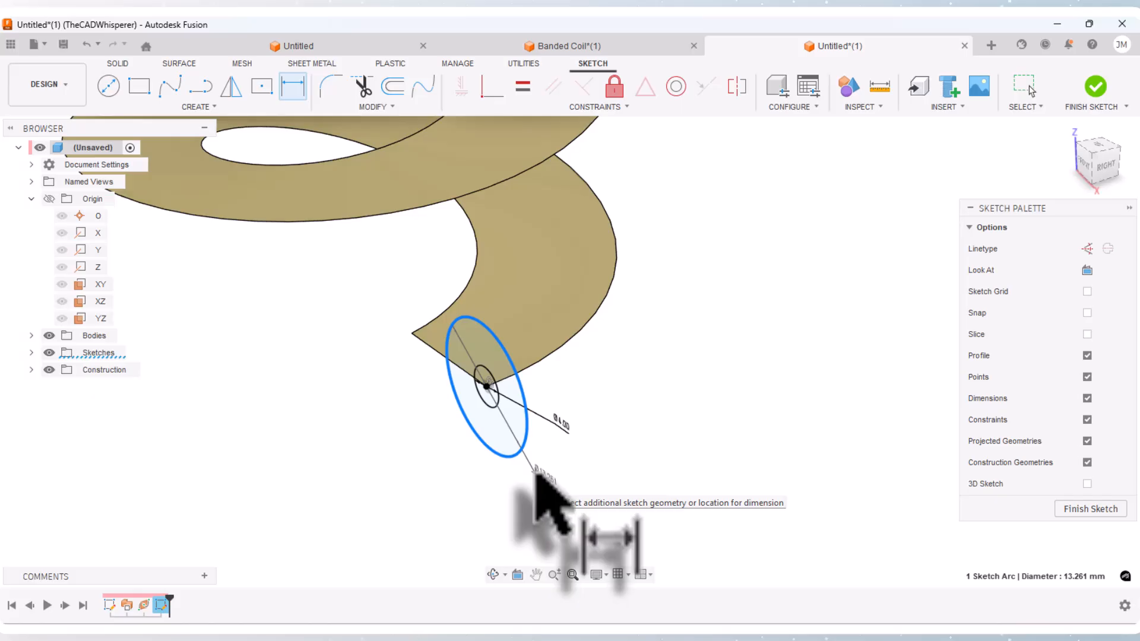
left_click(536, 473)
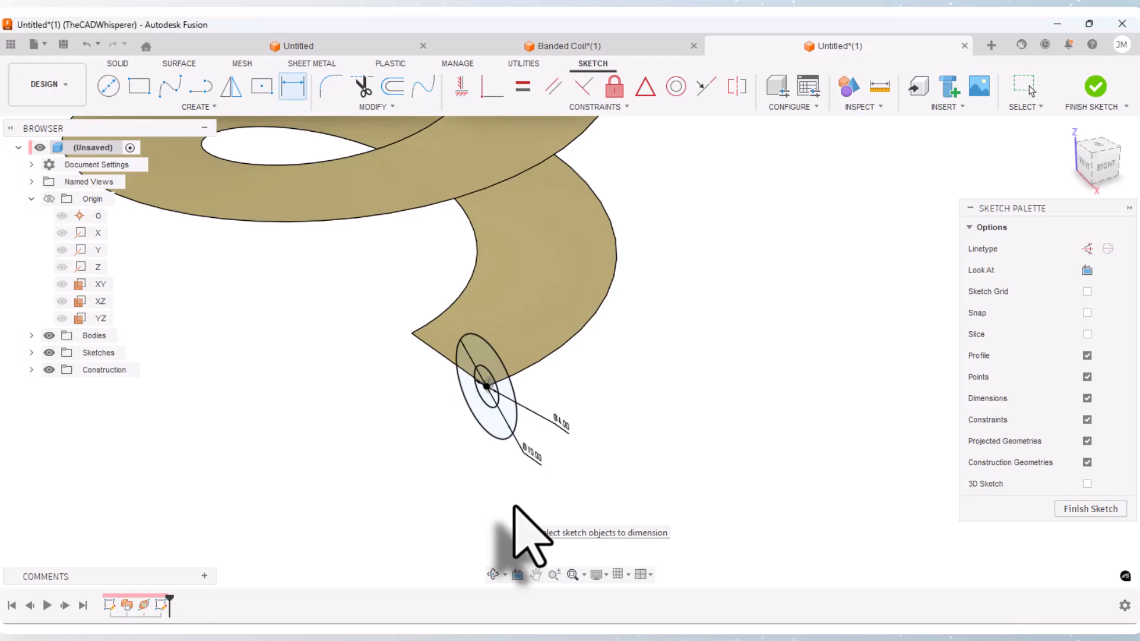
left_click(1092, 89)
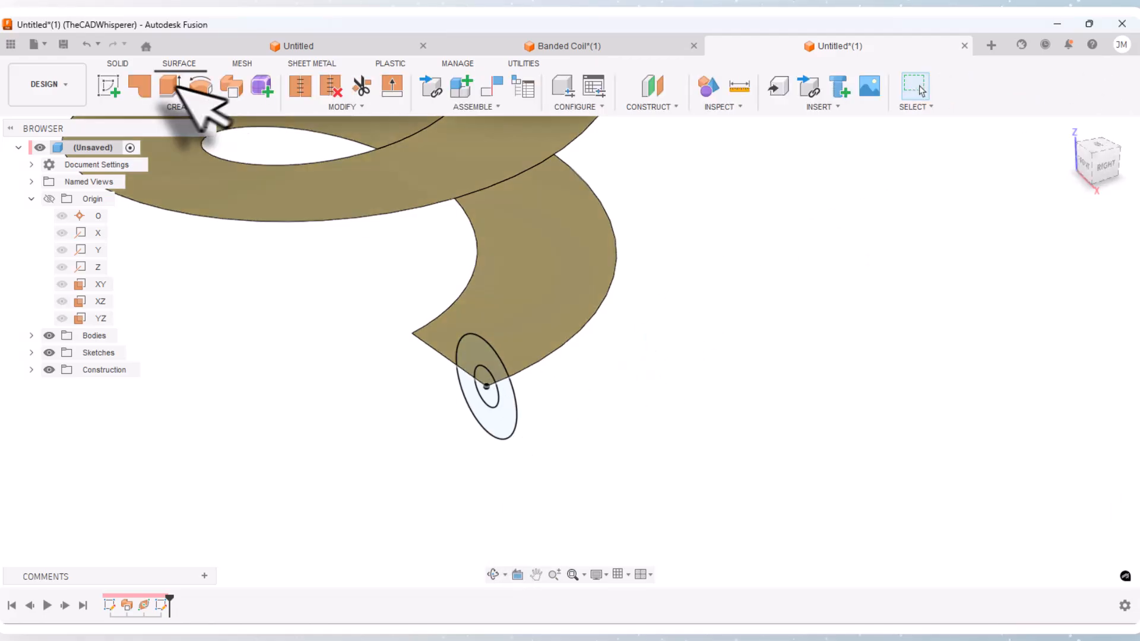
Step: Sweep the inner circle along the outer helical edge as a single-path solid with perpendicular orientation and a new body
left_click(119, 63)
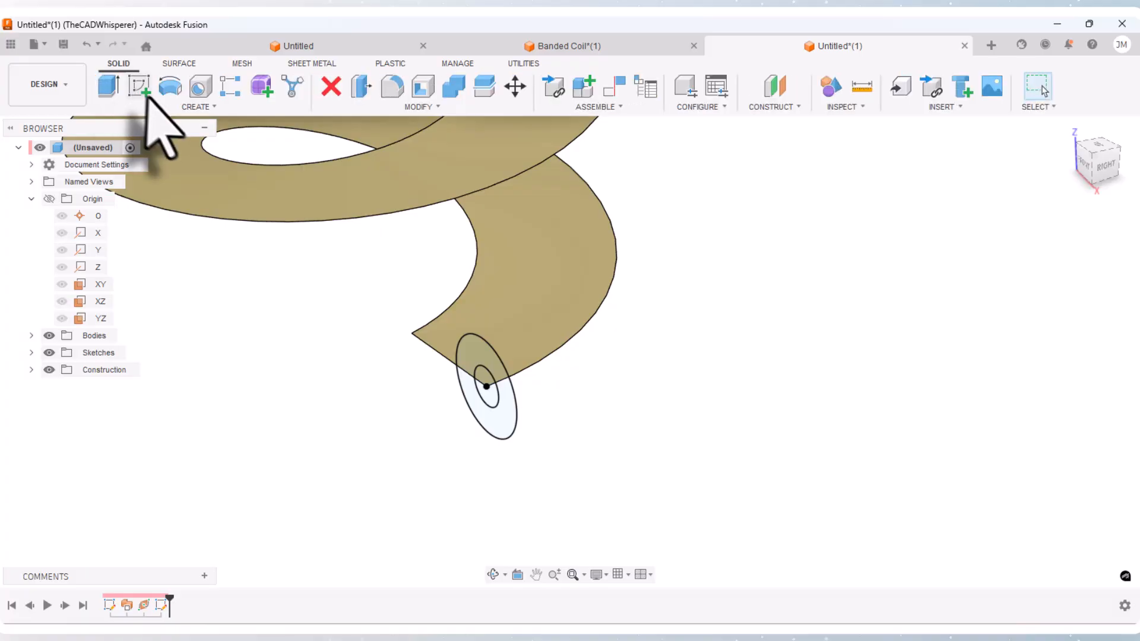
left_click(189, 107)
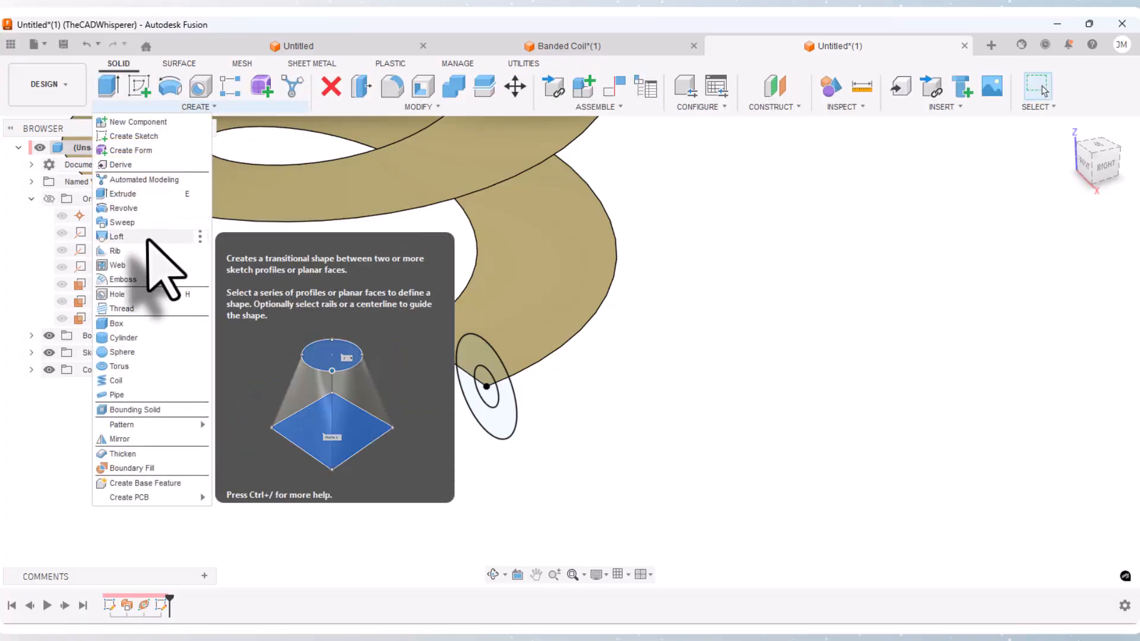
left_click(122, 223)
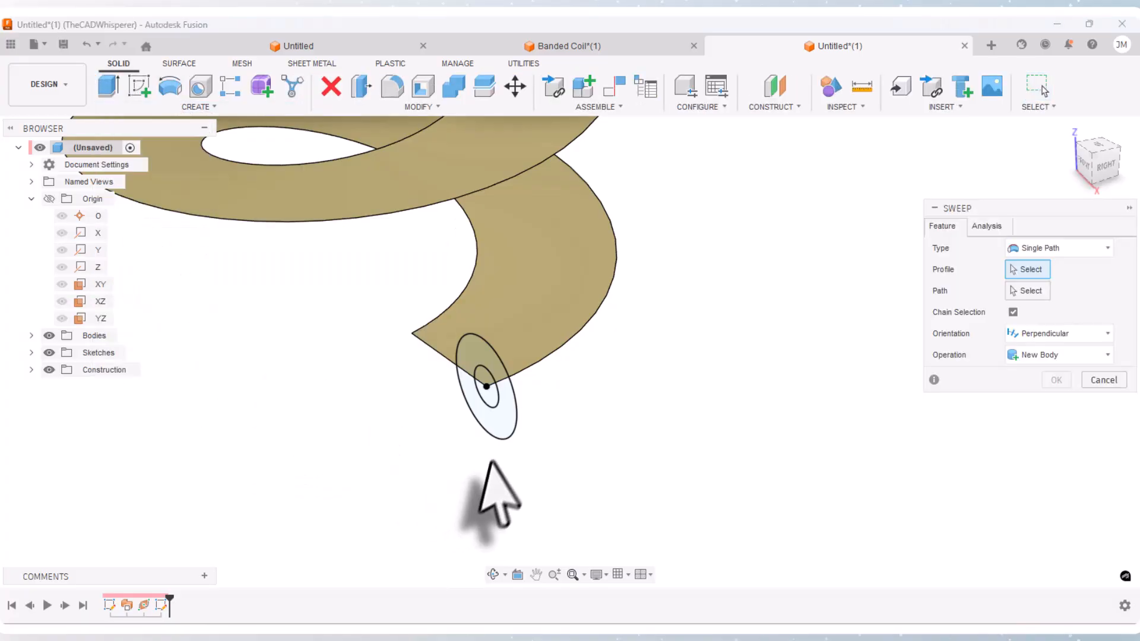
left_click(488, 399)
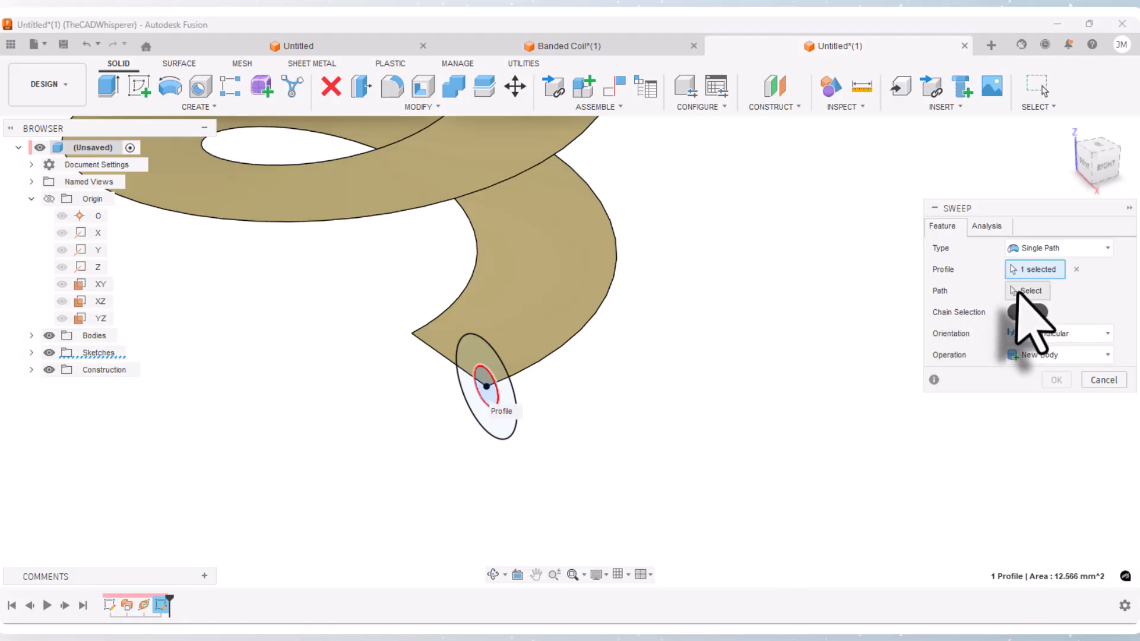
left_click(1018, 290)
left_click(528, 369)
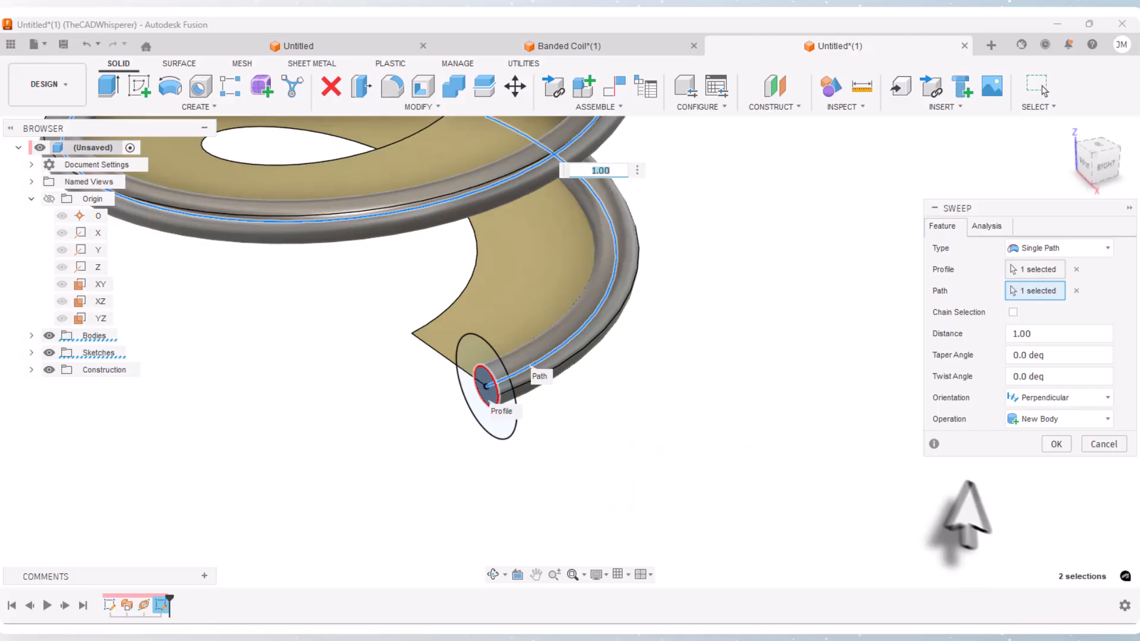
left_click(1055, 444)
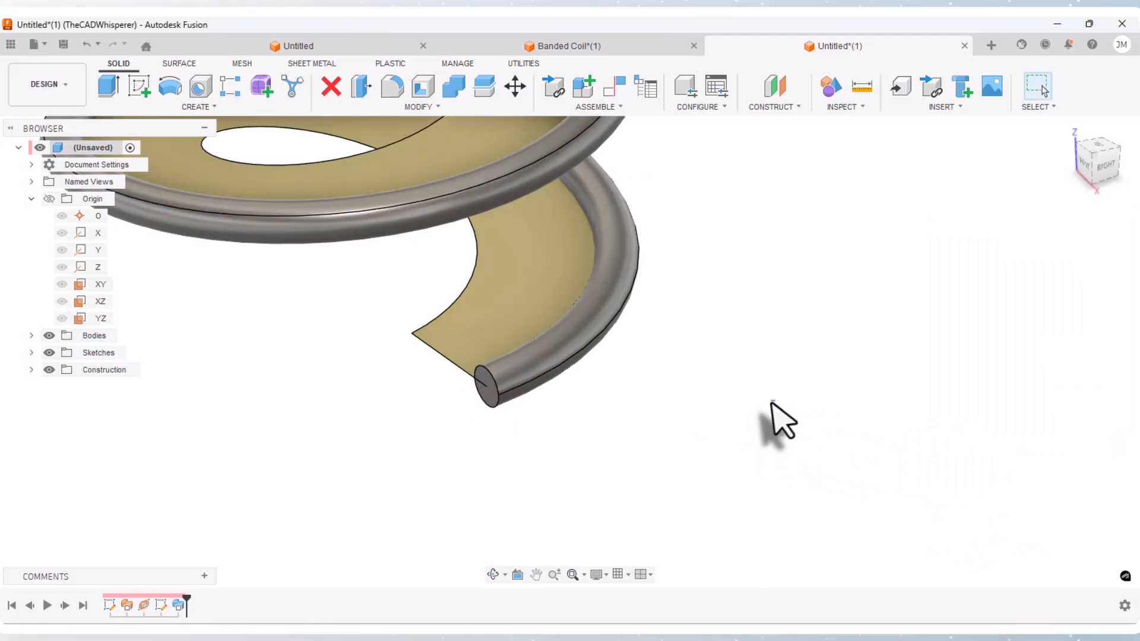
Step: Hide the twisted surface body and show the sketch with the two concentric circles at the coil's lower end
scroll(535, 484, "down", 2)
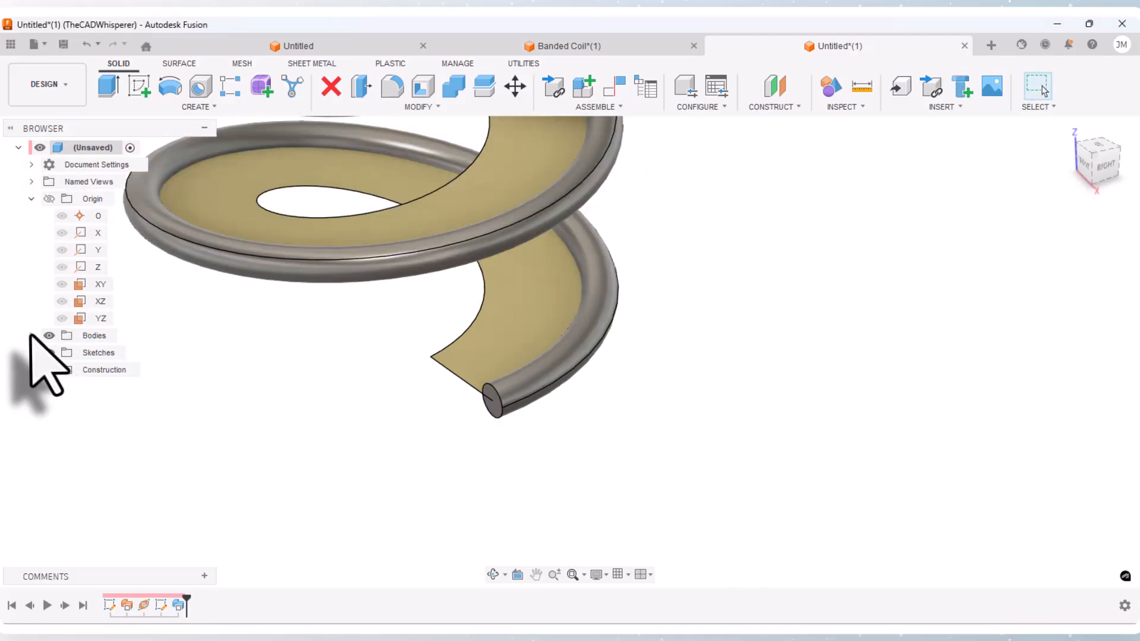
left_click(31, 336)
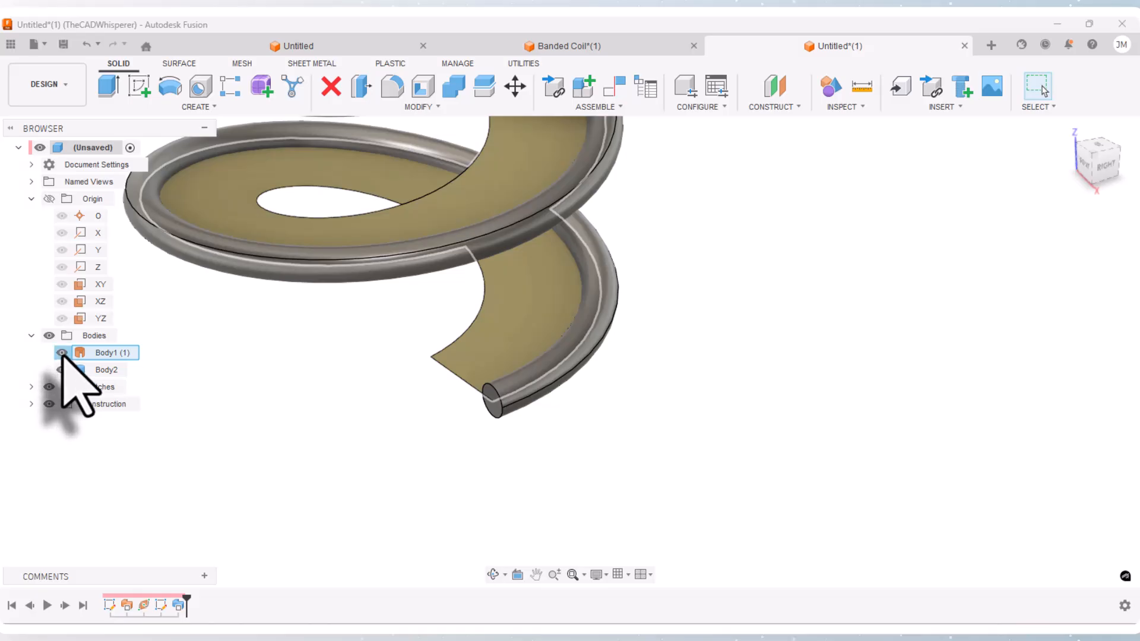
left_click(61, 353)
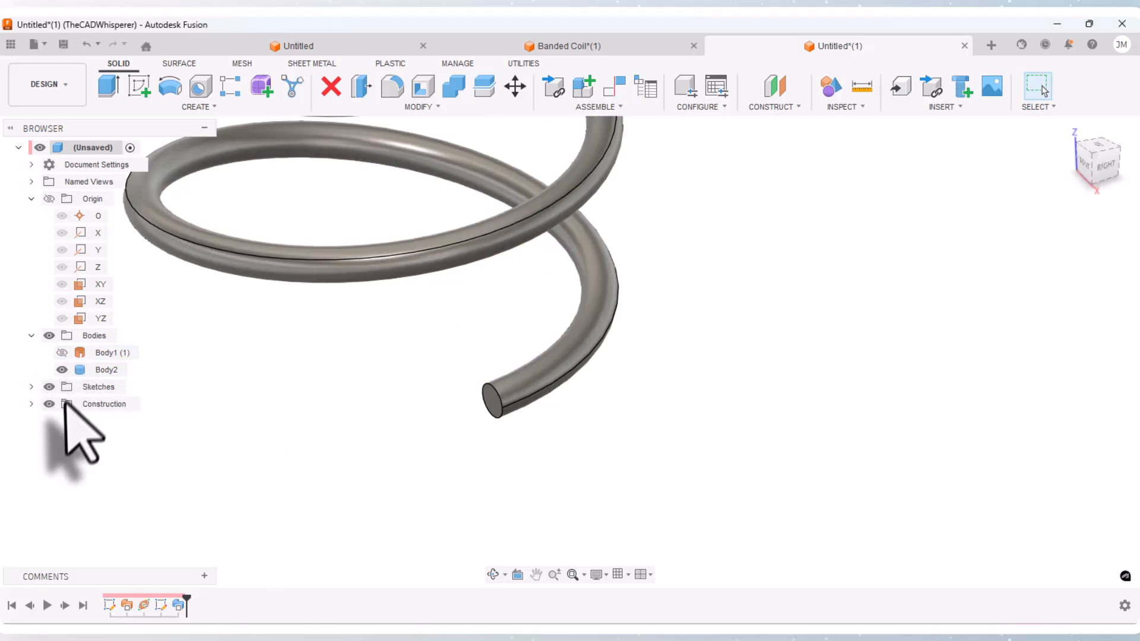
left_click(32, 387)
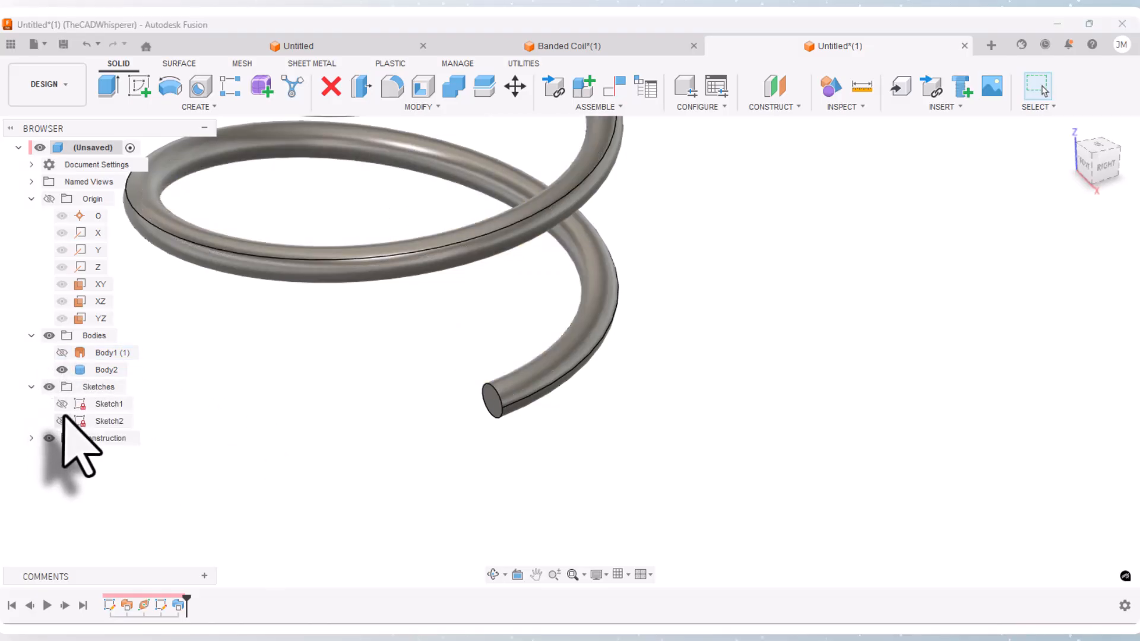
left_click(62, 421)
scroll(493, 403, "up", 3)
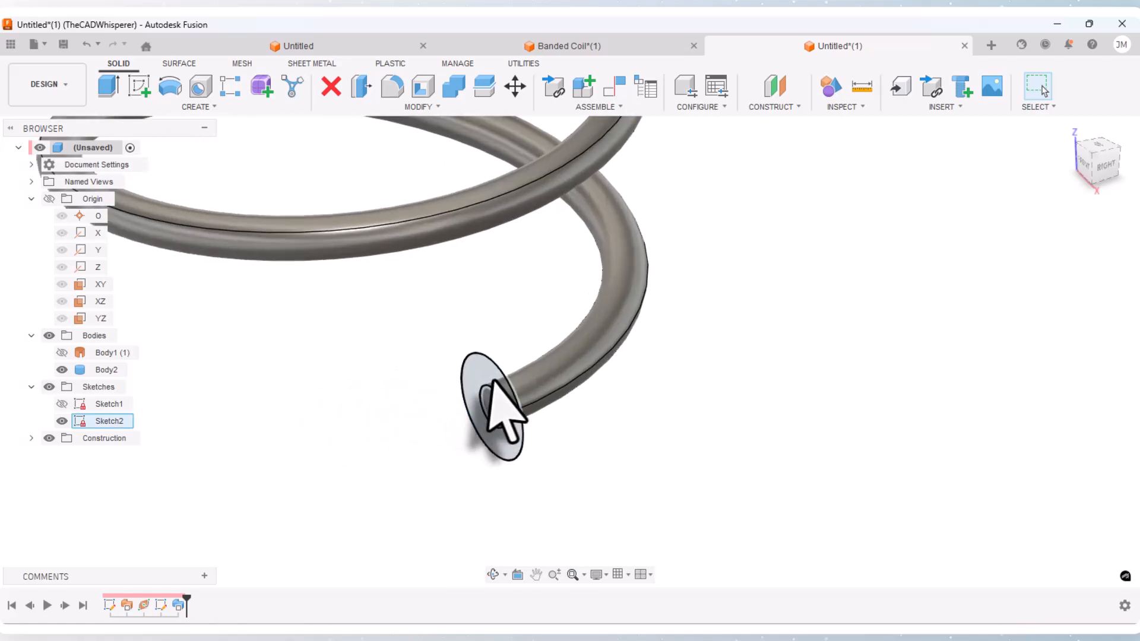
scroll(494, 381, "up", 1)
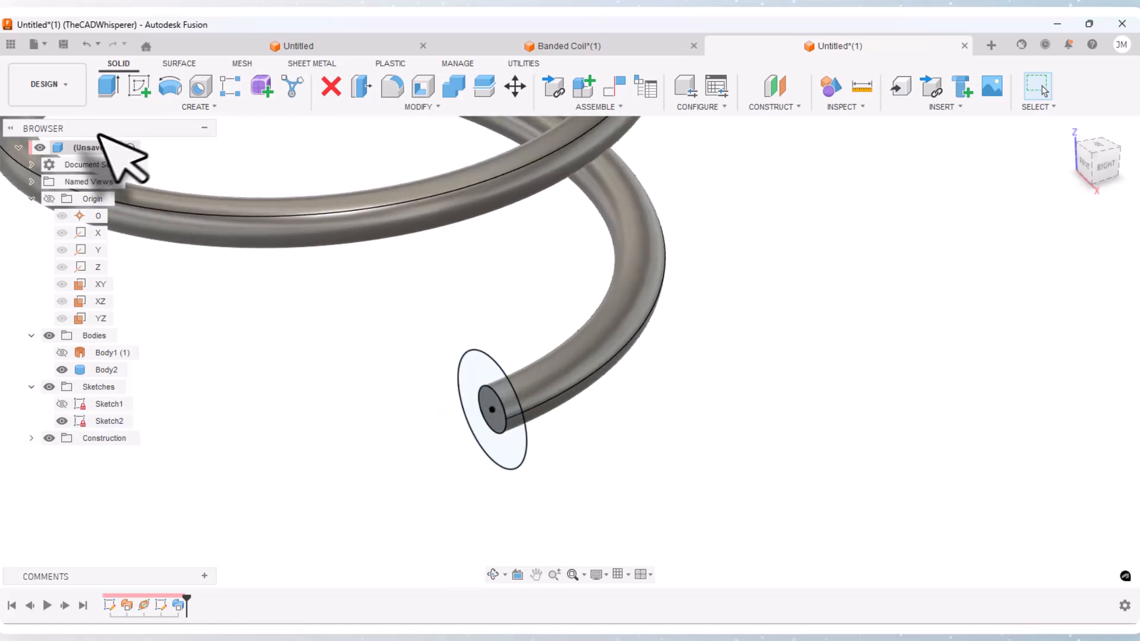
Step: Create a Patch surface as a new body from the ring profile between the two concentric circles
left_click(185, 68)
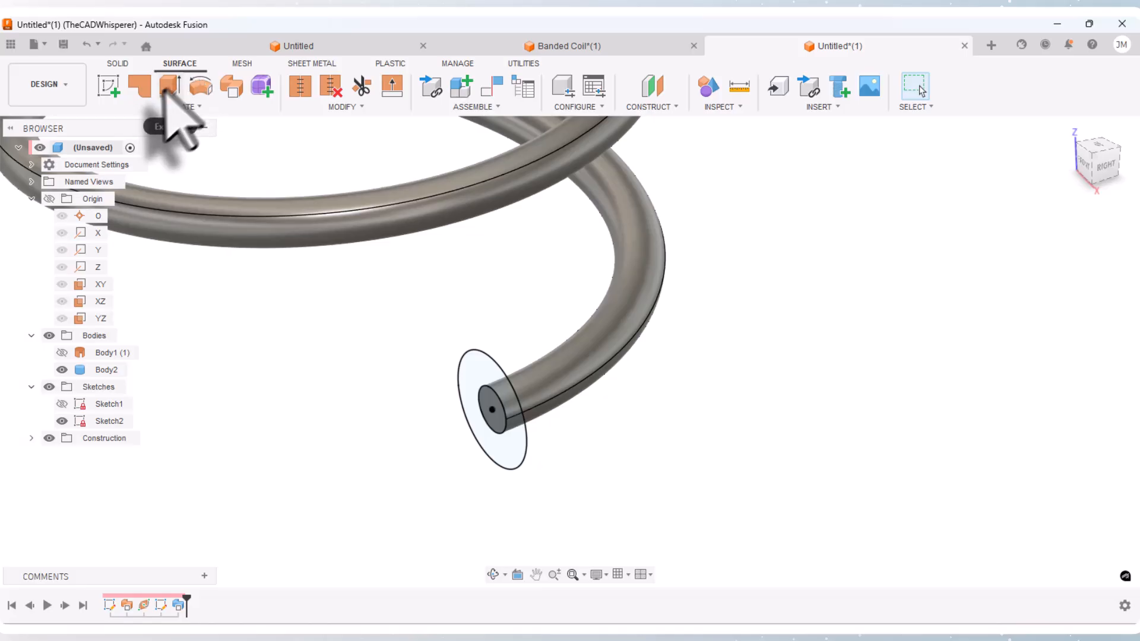
left_click(140, 86)
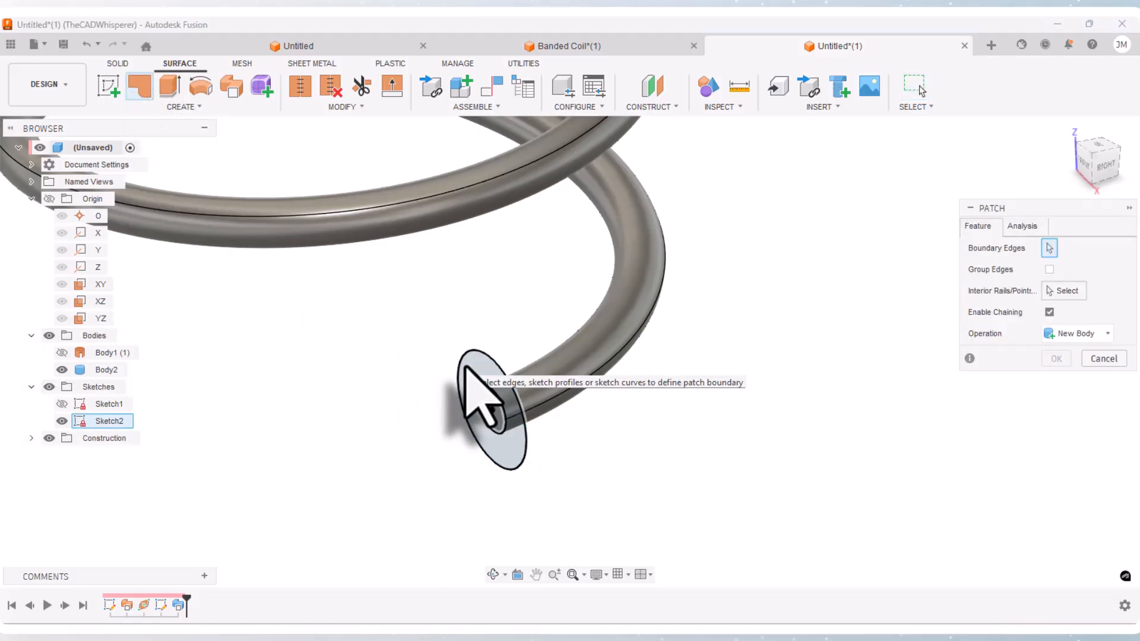
left_click(467, 383)
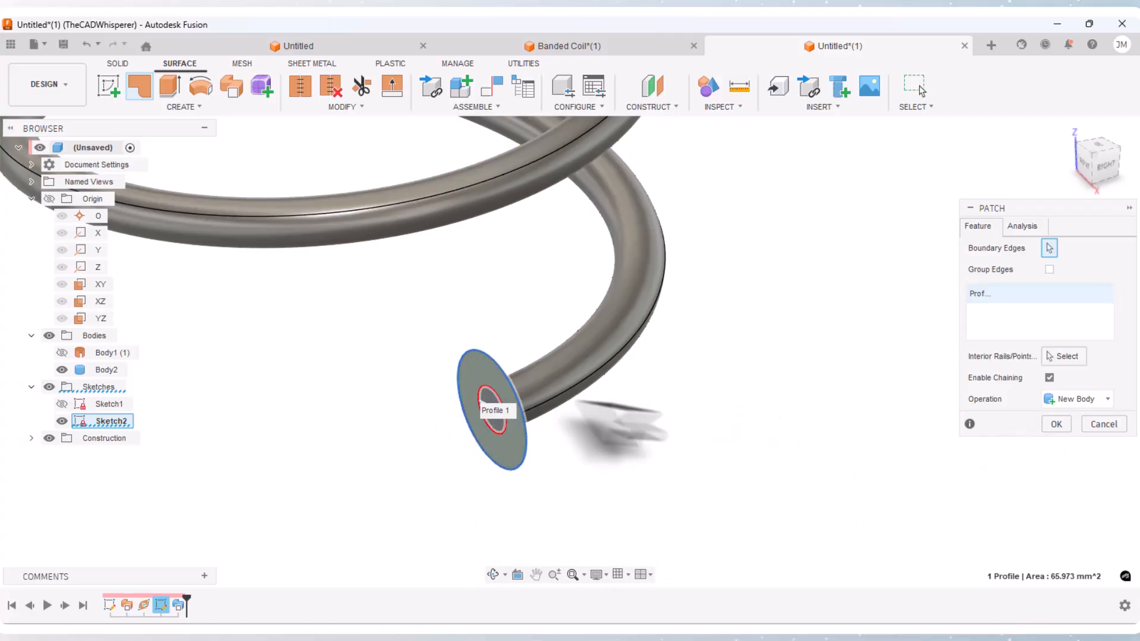
left_click(1057, 424)
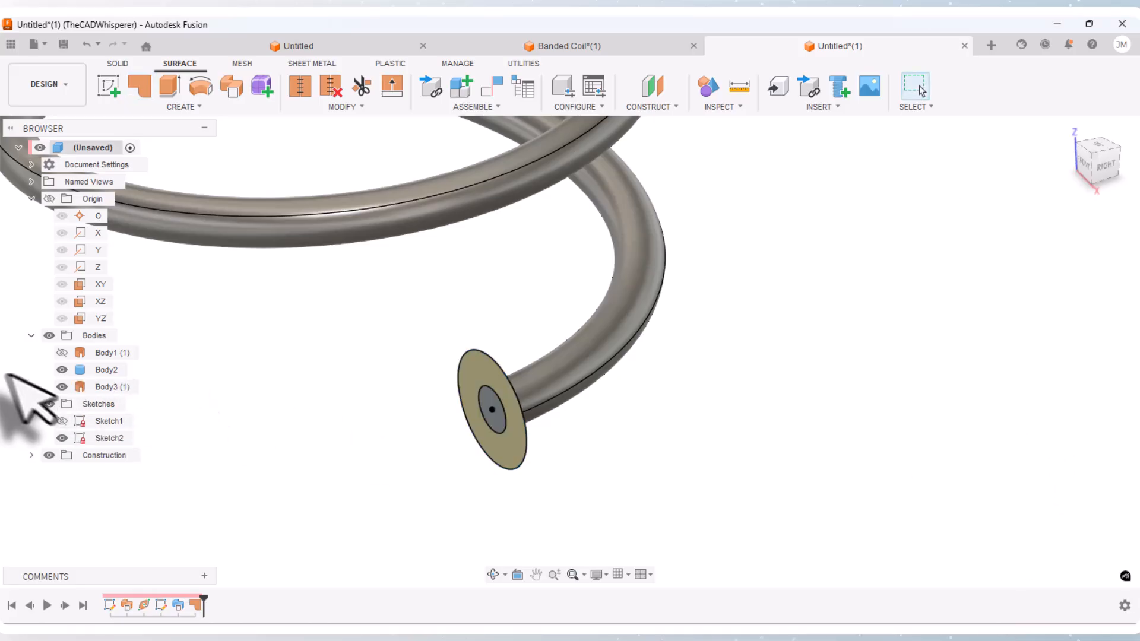
Step: Hide the solid coil and edit the patch, adding the inner circle to its boundary so it fills the whole disc
left_click(62, 369)
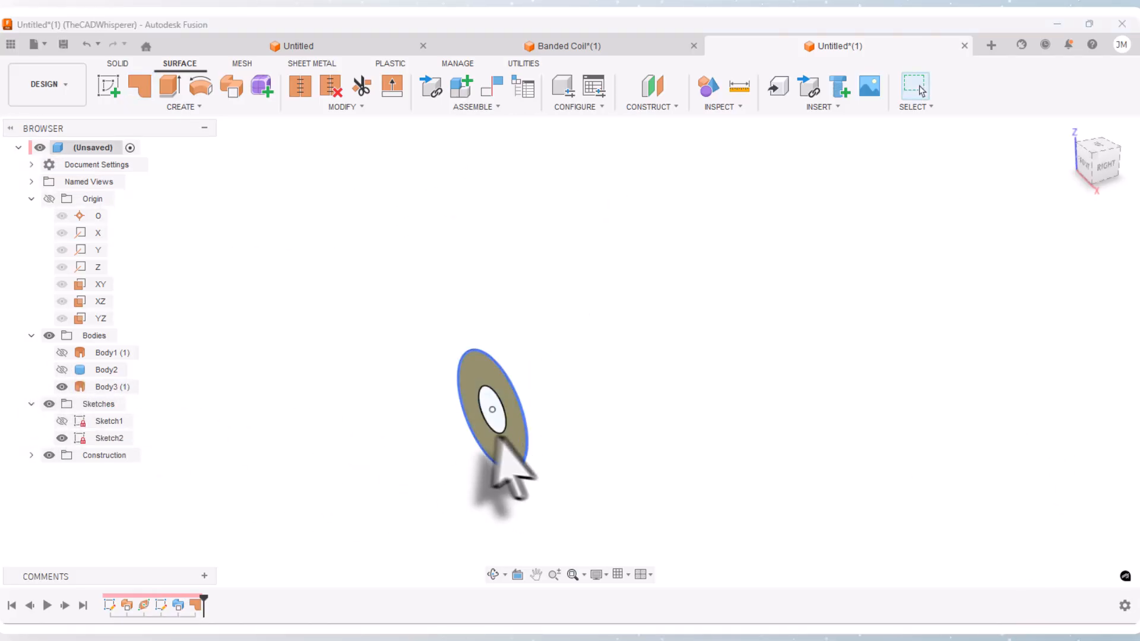
right_click(193, 607)
left_click(223, 517)
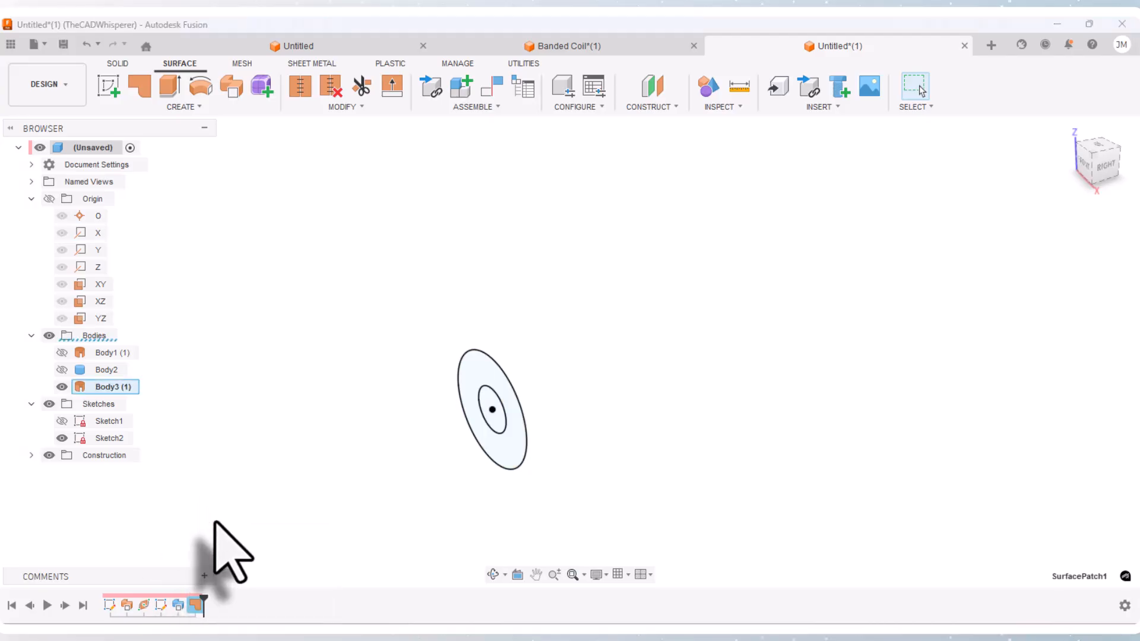
left_click(506, 427)
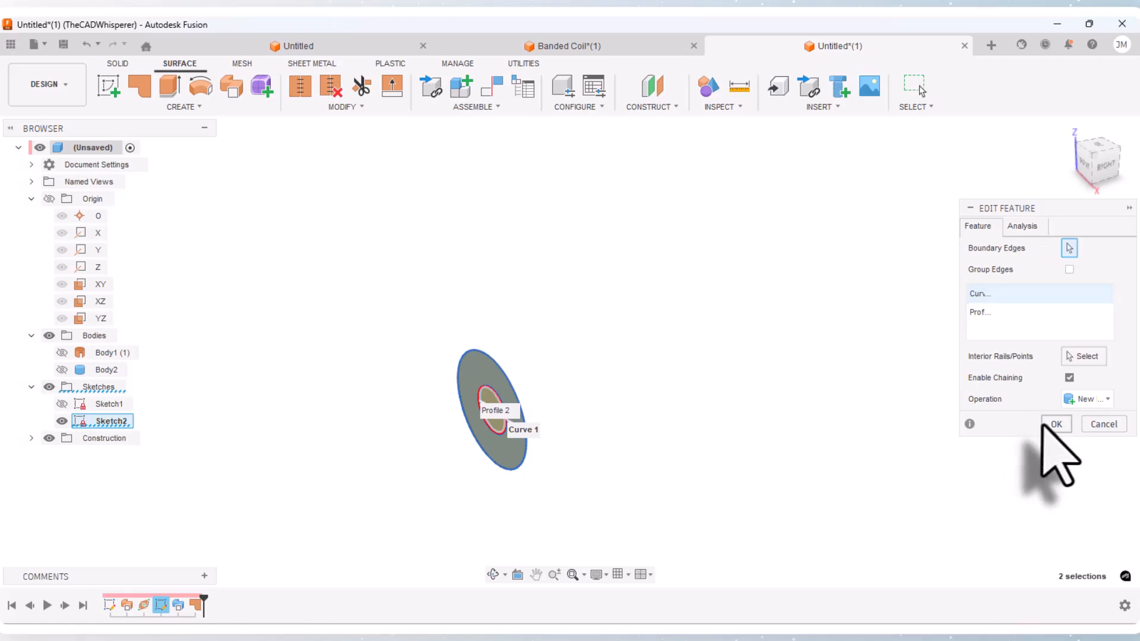
left_click(1056, 424)
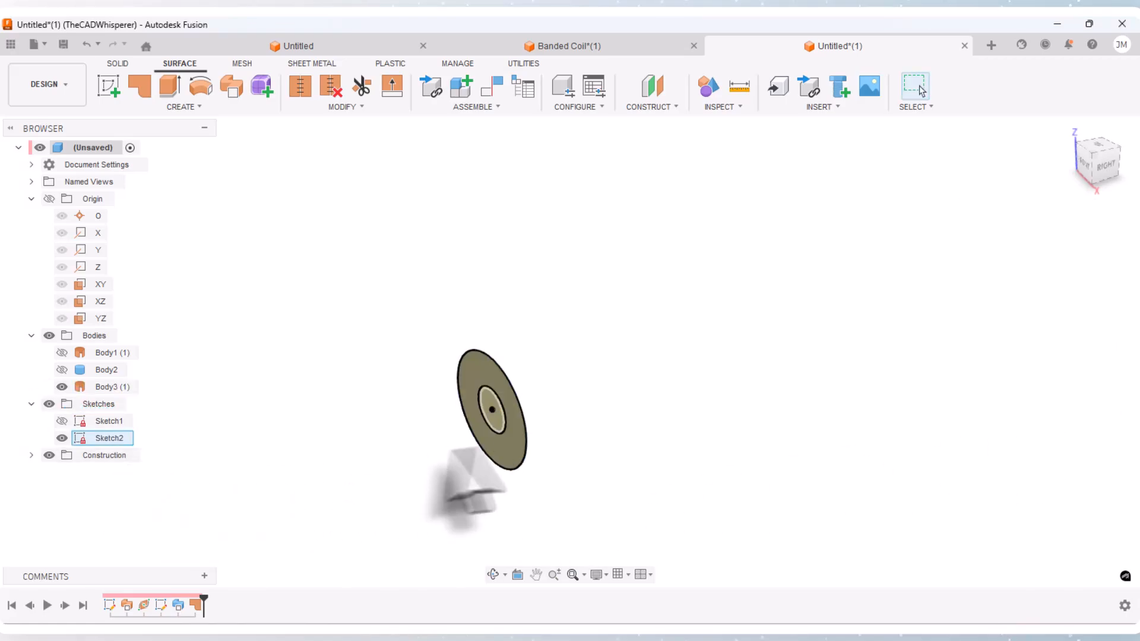
Step: Hide the concentric-circle sketch and show the twisted surface together with the disc patch, keeping the construction plane hidden
left_click(62, 388)
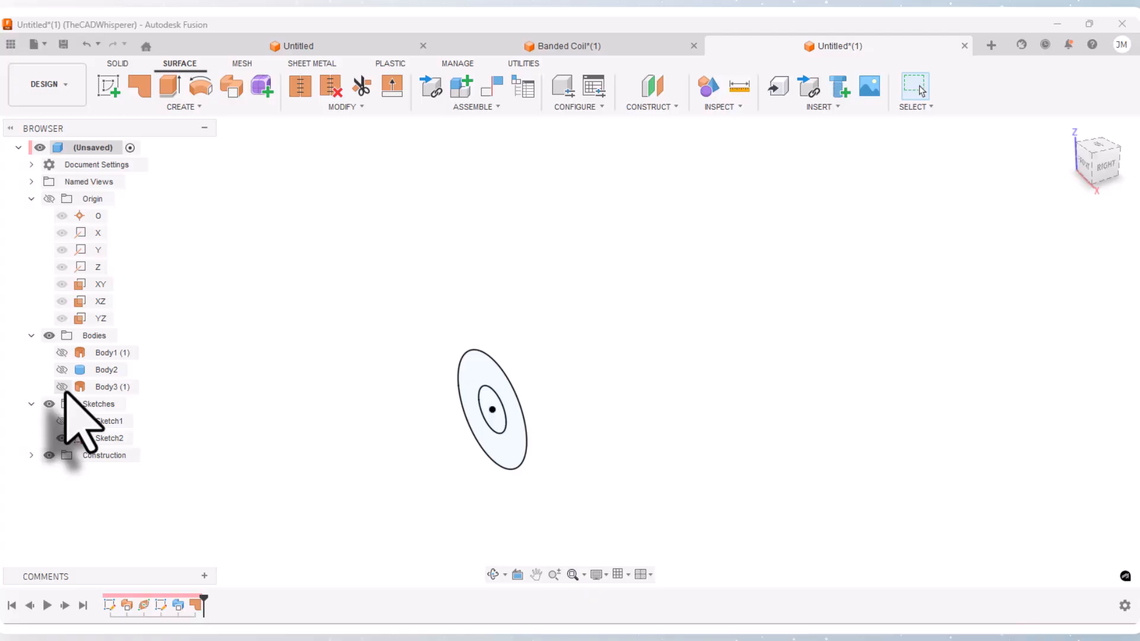
left_click(62, 387)
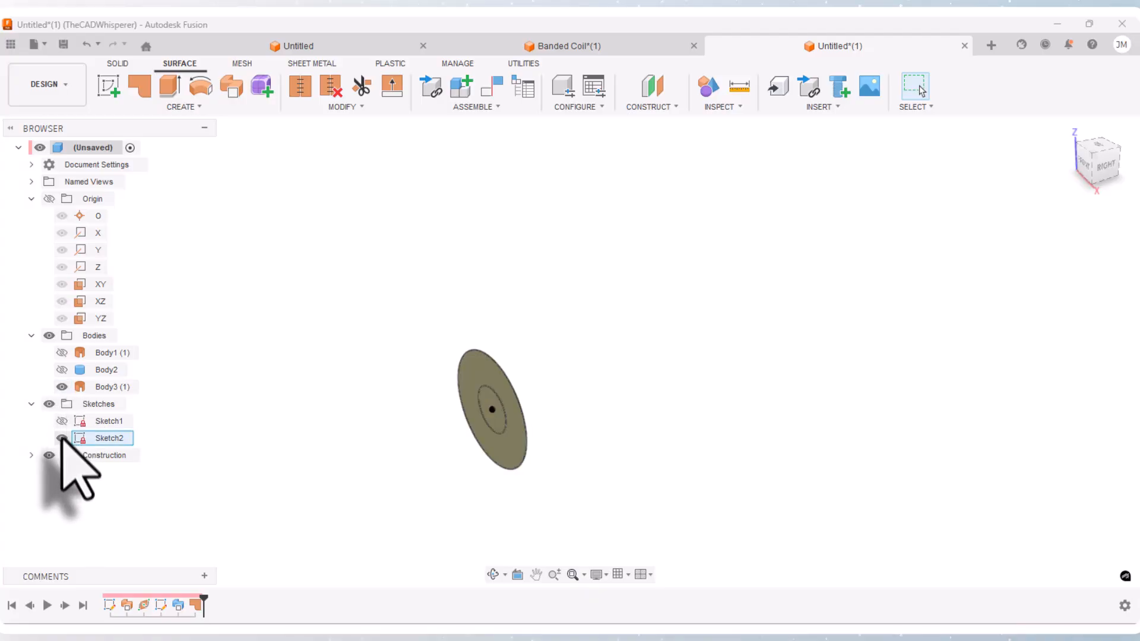
left_click(62, 438)
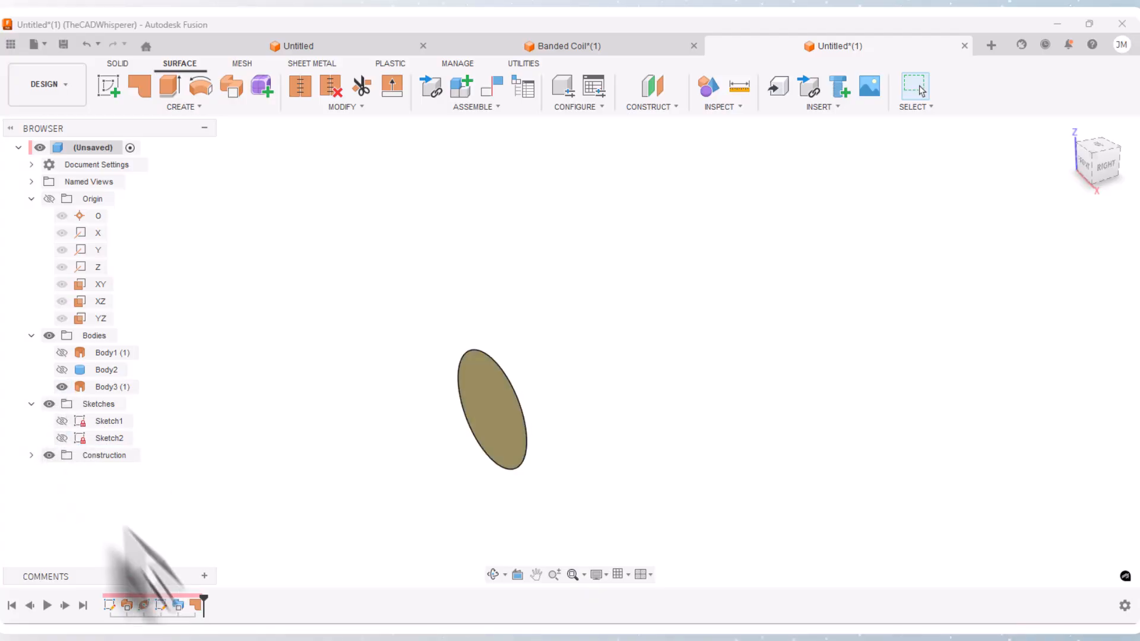
left_click(62, 352)
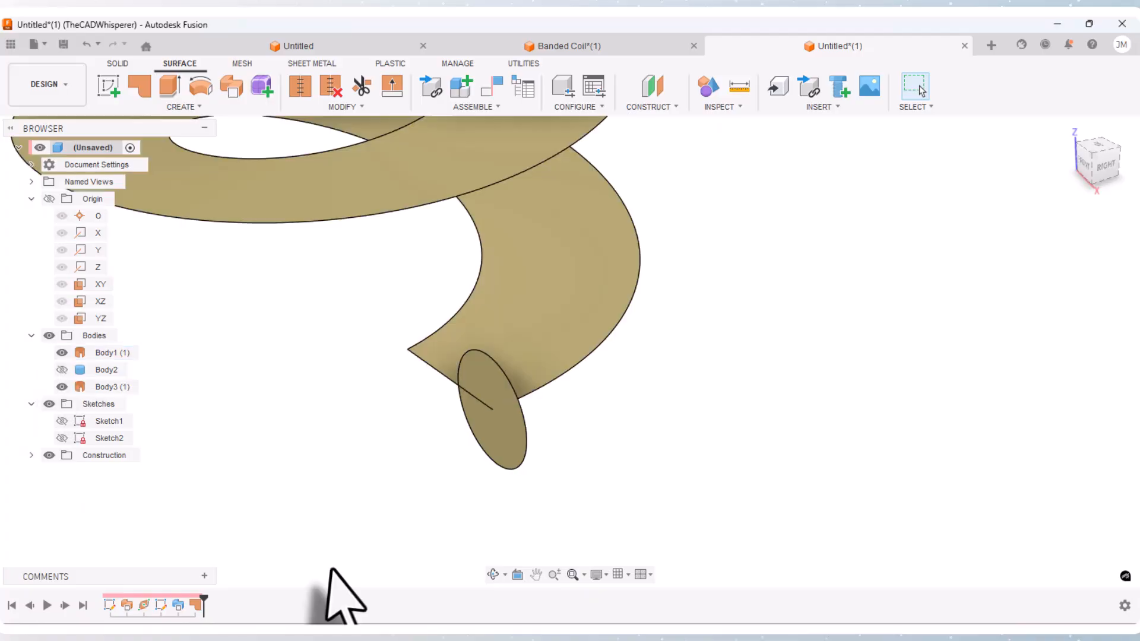
scroll(382, 597, "down", 5)
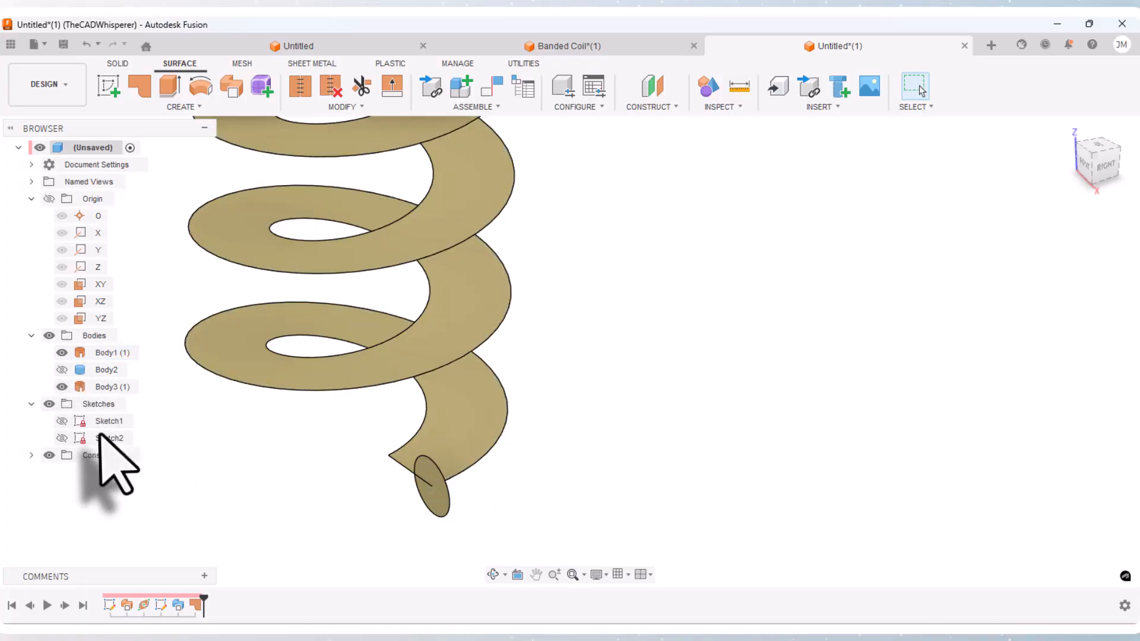
left_click(62, 472)
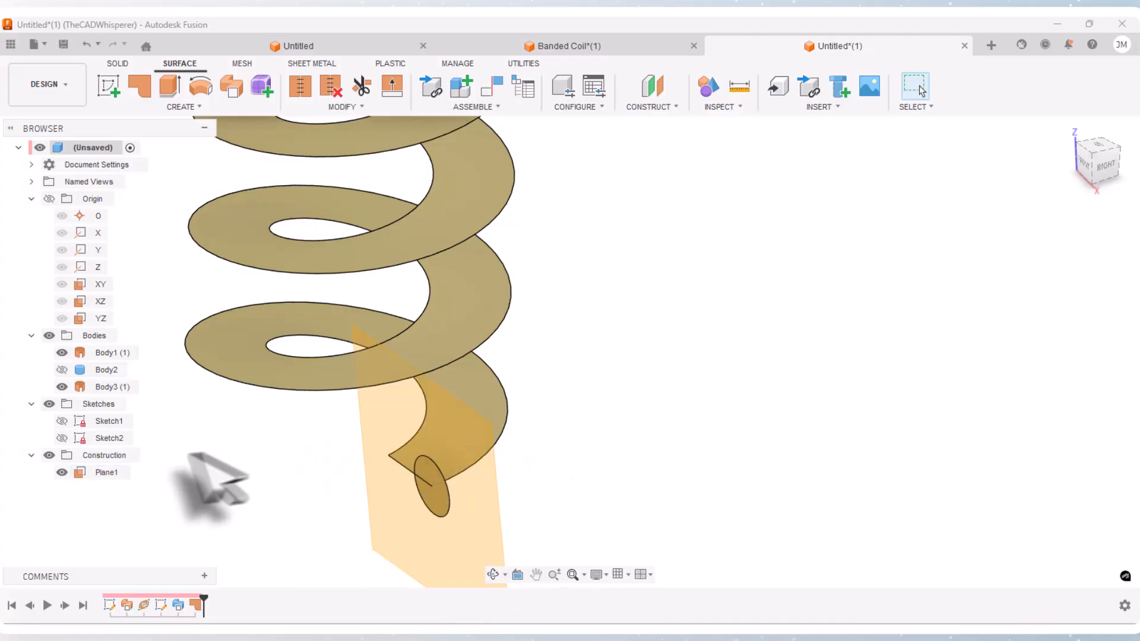
left_click(62, 472)
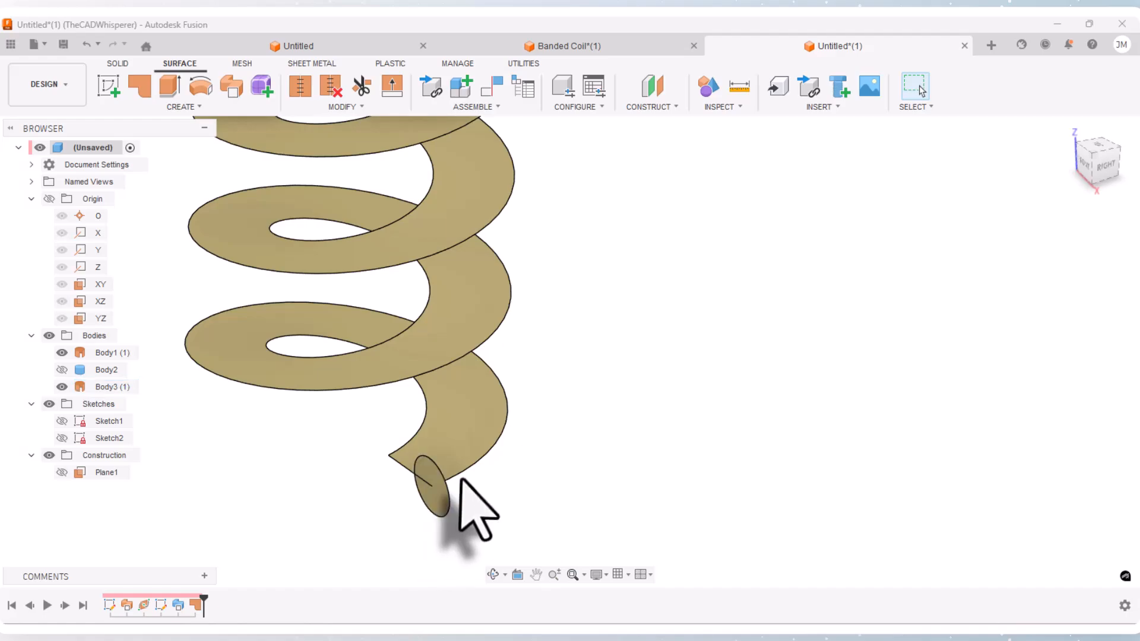
Step: Set up a Pattern on Path of the disc body along the surface's outer helical edge, with Path Direction orientation
left_click(180, 106)
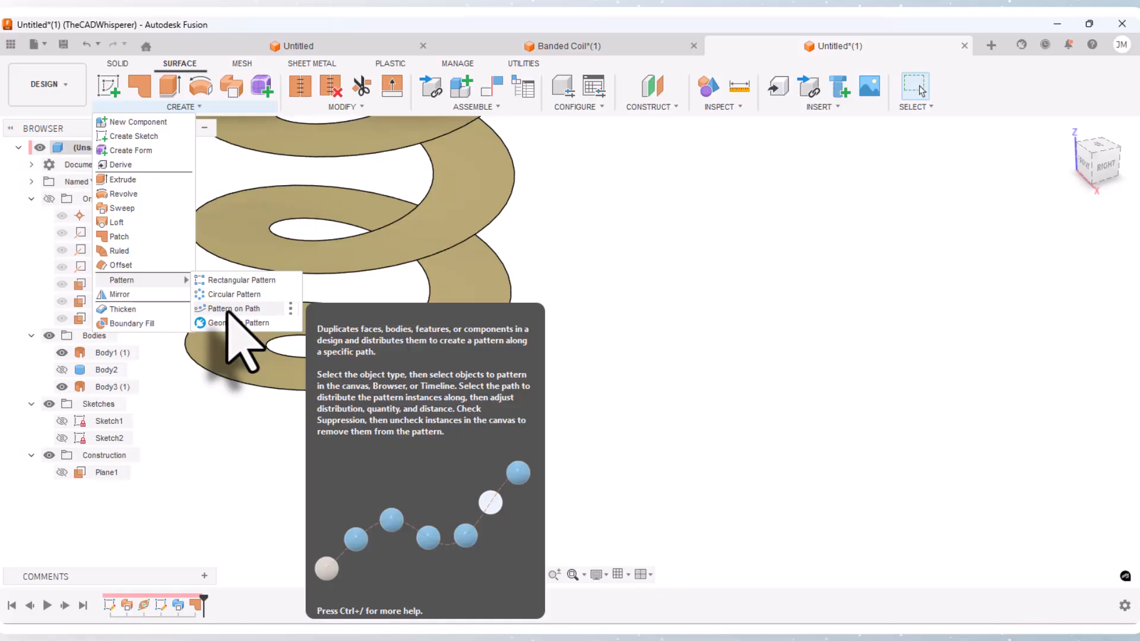
left_click(227, 310)
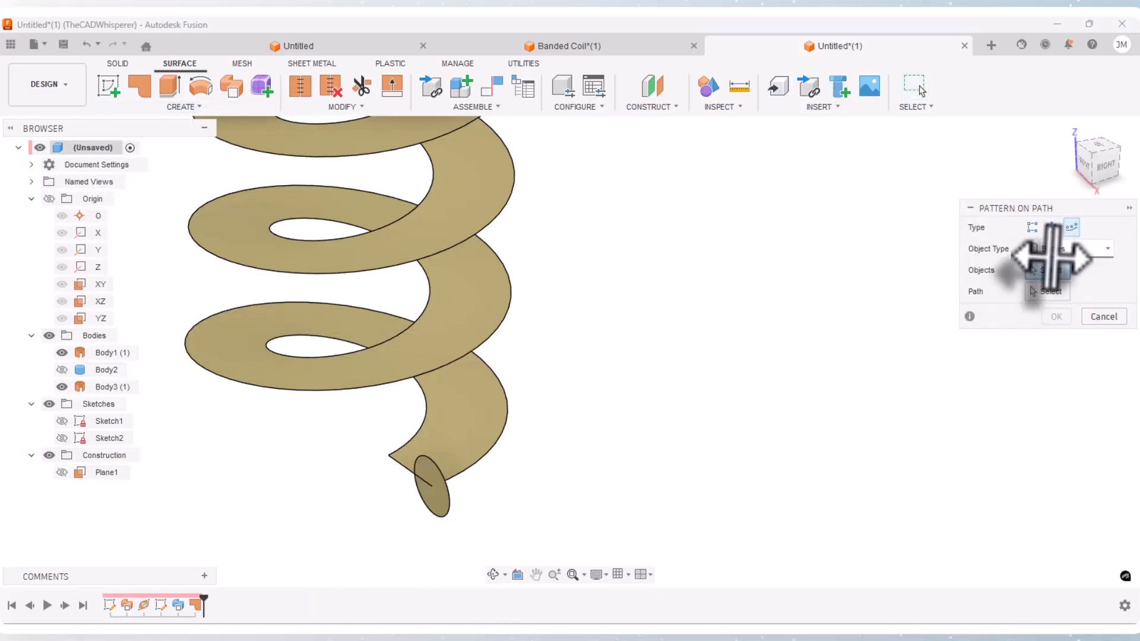
left_click(1108, 249)
left_click(1110, 252)
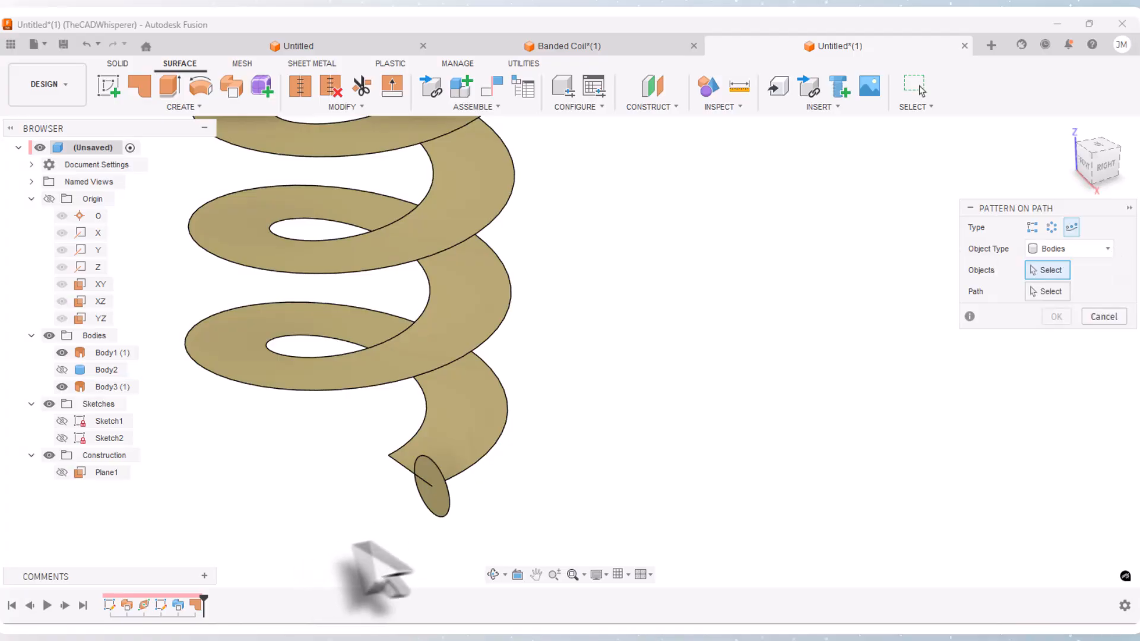
left_click(433, 494)
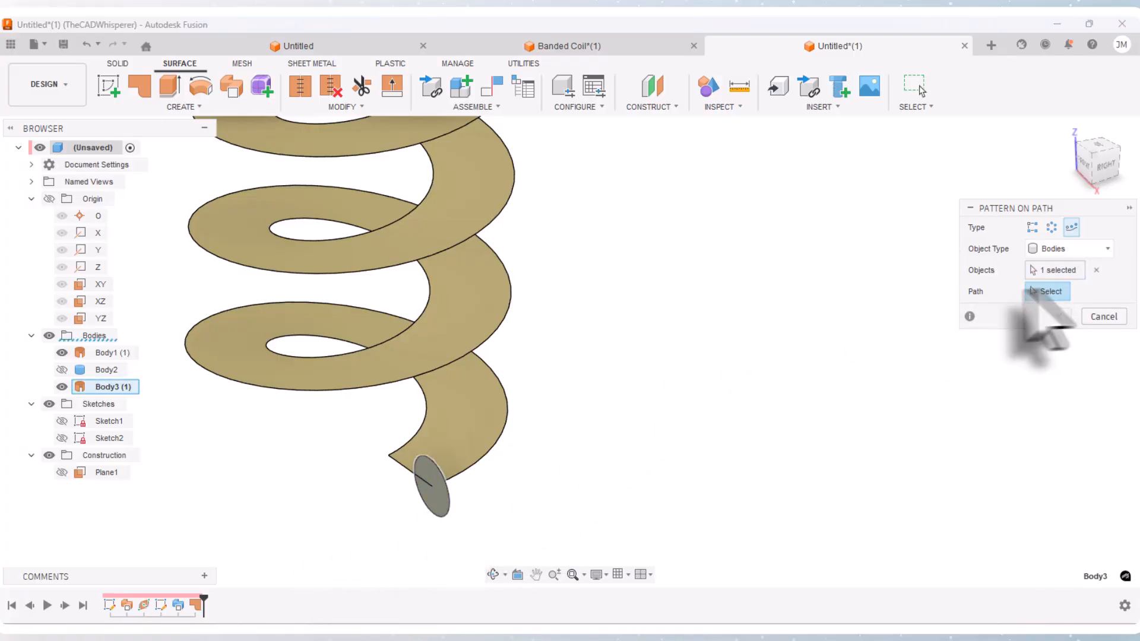
left_click(463, 474)
left_click_drag(472, 467, 543, 409)
scroll(540, 458, "up", 5)
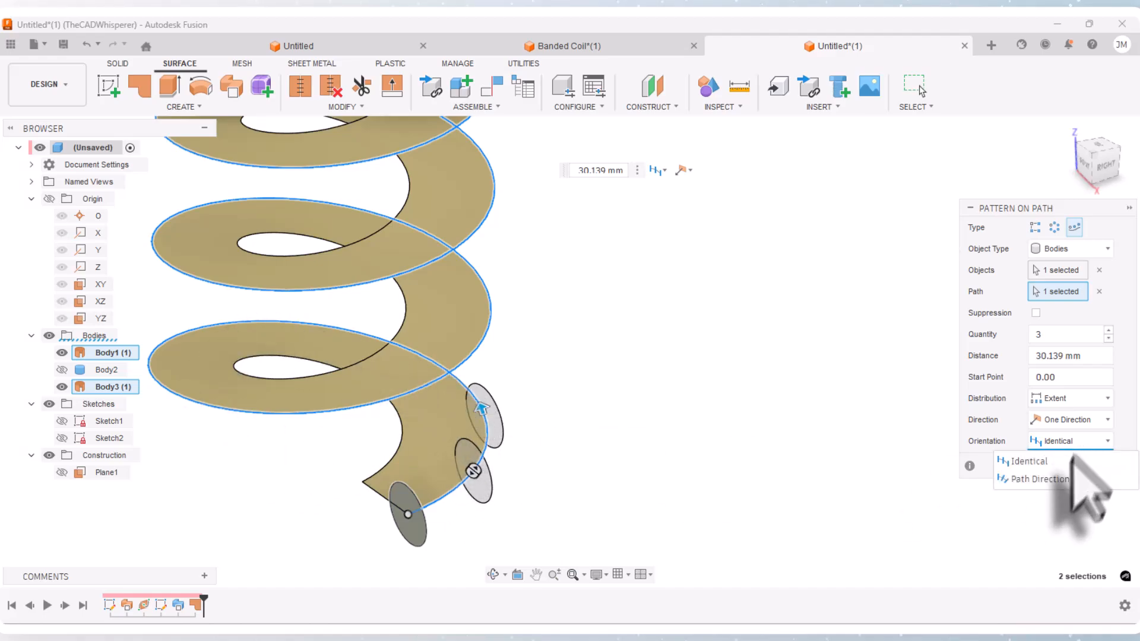
left_click(1039, 480)
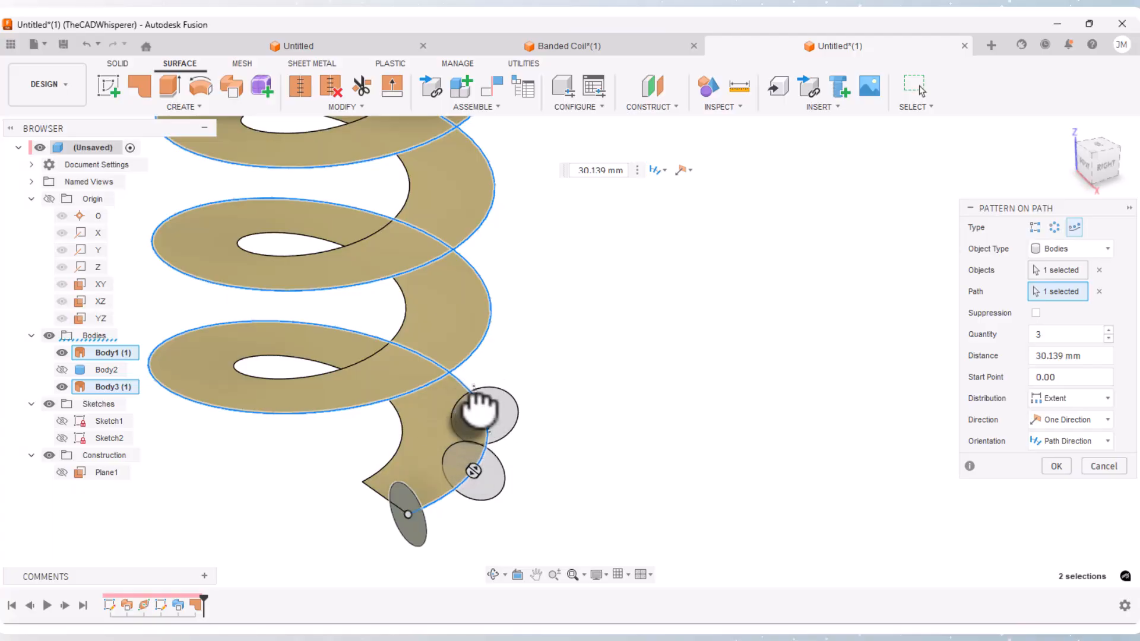
Step: Extend the pattern distance along the helical edge to its upper end, about 792 mm
left_click_drag(478, 408, 247, 360)
scroll(742, 409, "down", 2)
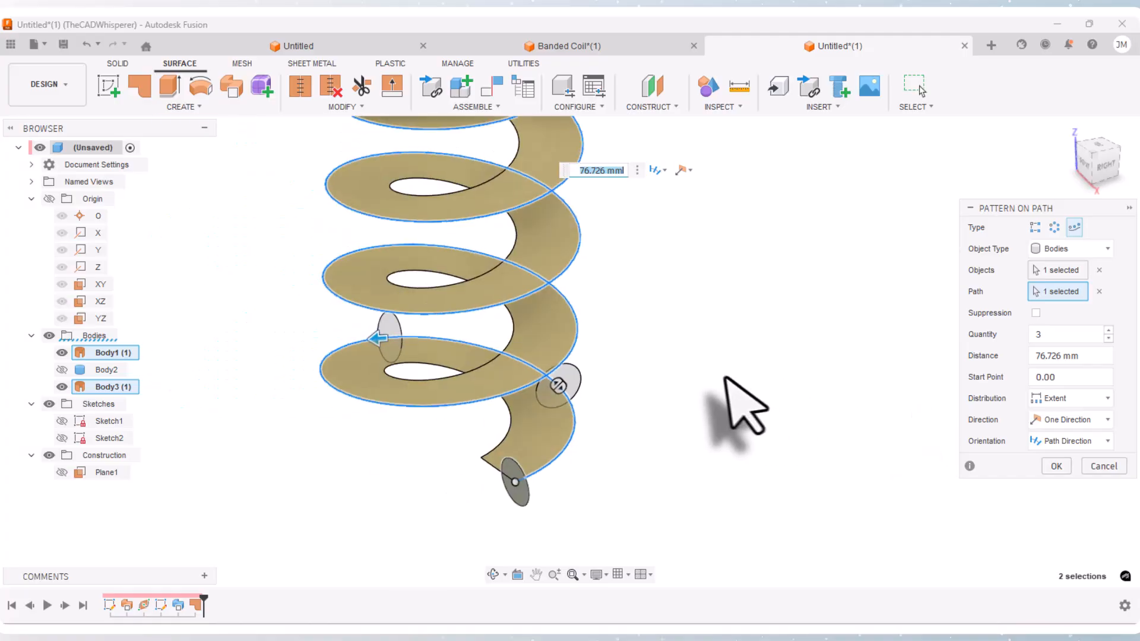
scroll(742, 410, "down", 3)
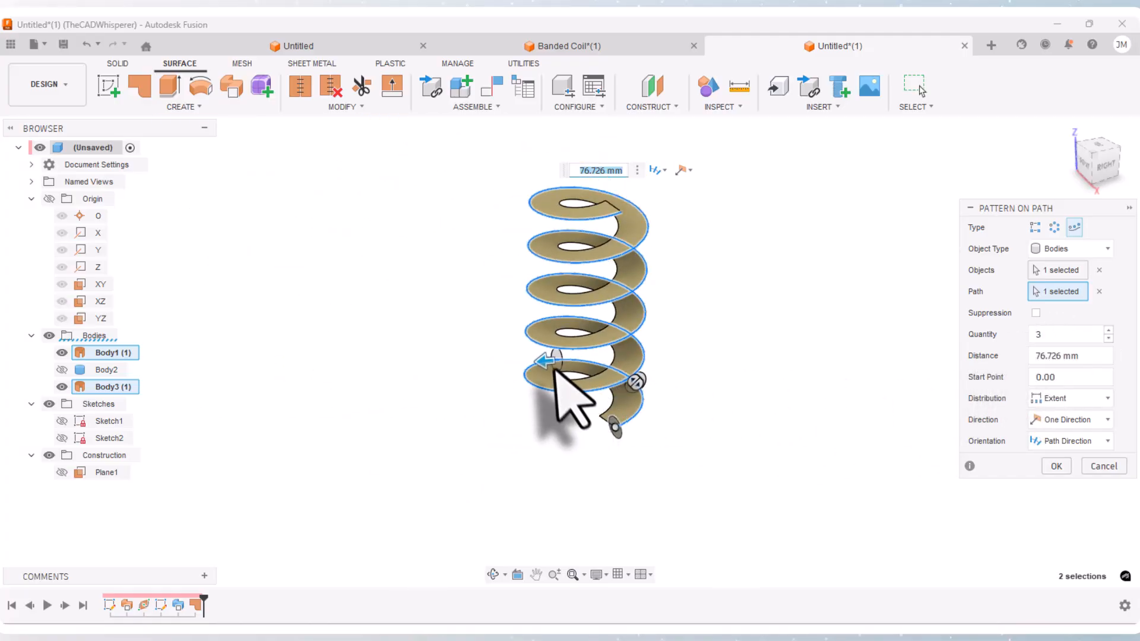
left_click_drag(545, 359, 592, 227)
scroll(661, 217, "up", 5)
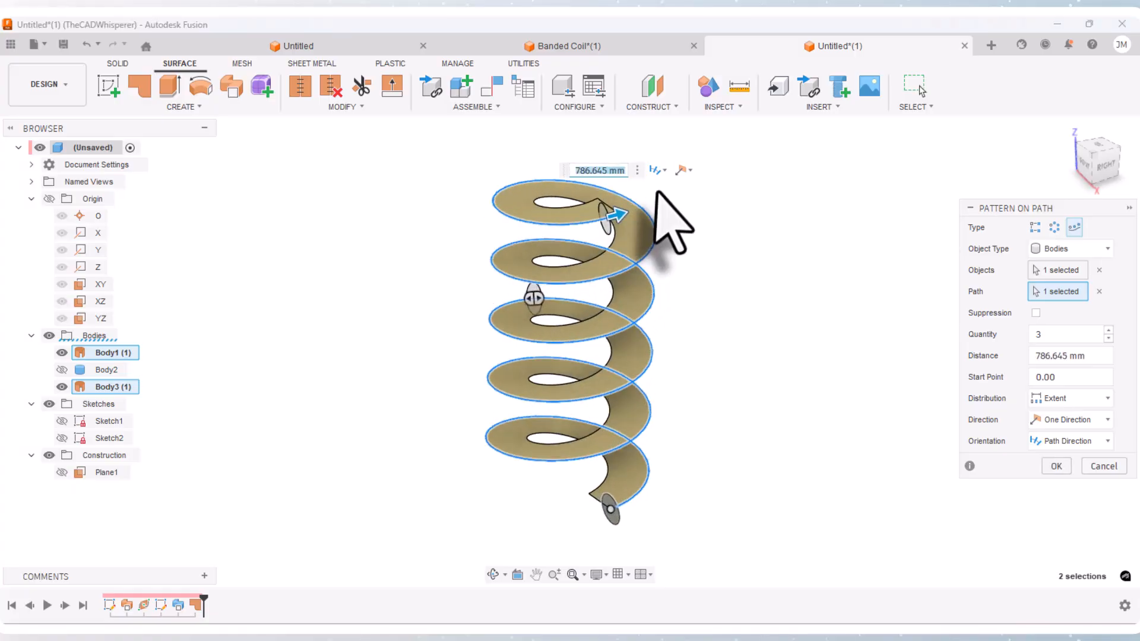
left_click_drag(521, 261, 562, 250)
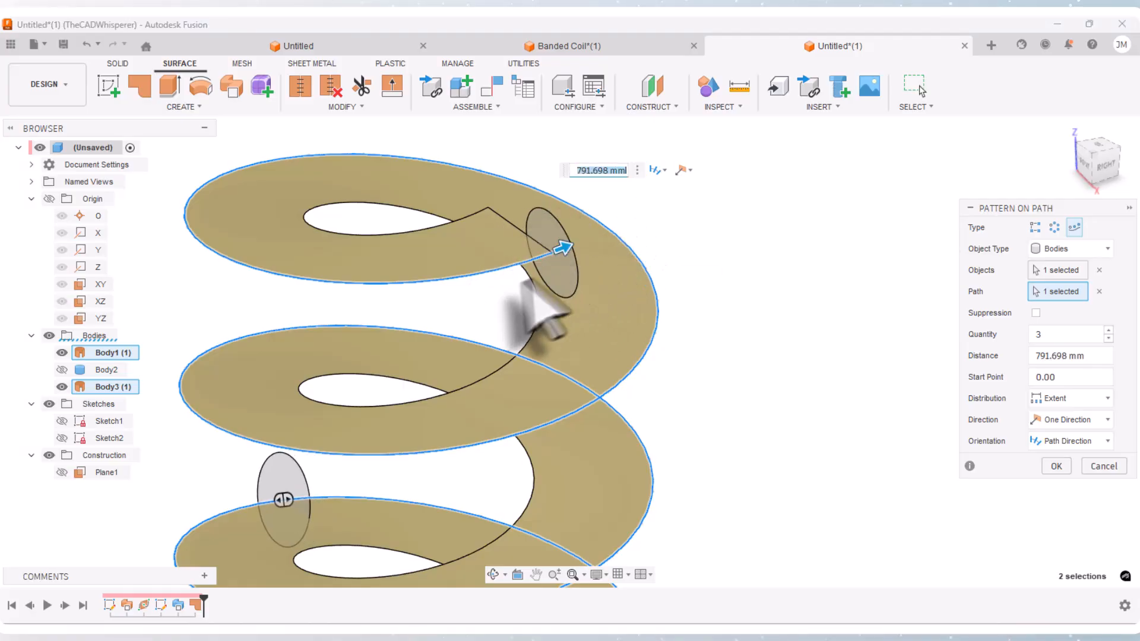
scroll(624, 241, "down", 4)
scroll(621, 244, "down", 3)
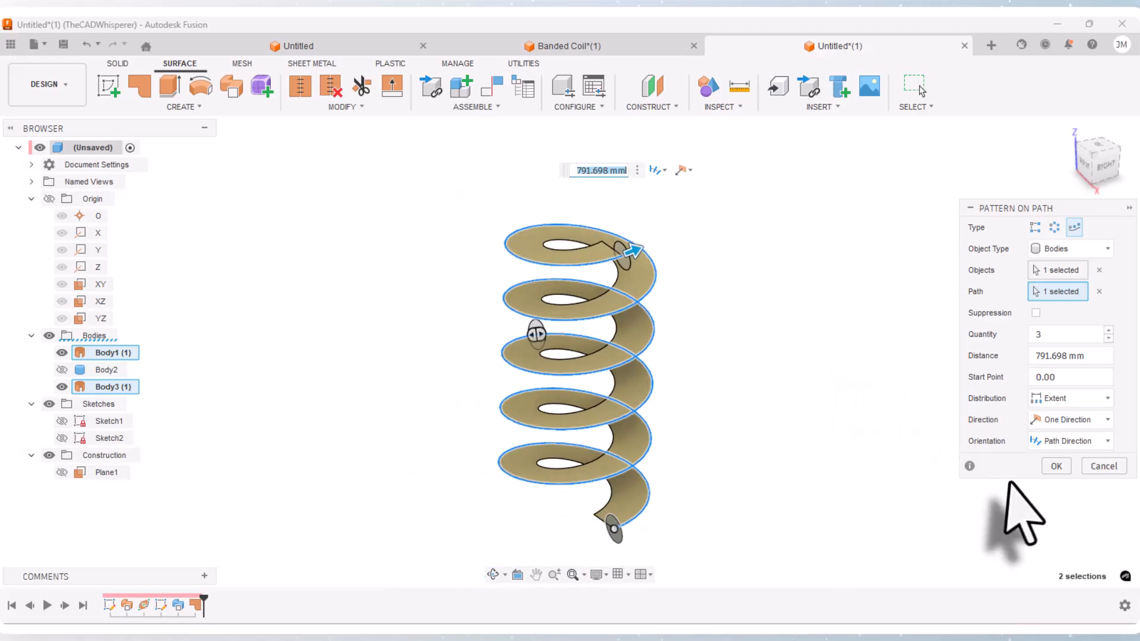
Step: Set the path pattern's quantity to 25 discs, keeping the Extent distribution, and finish the pattern
scroll(1009, 454, "up", 2)
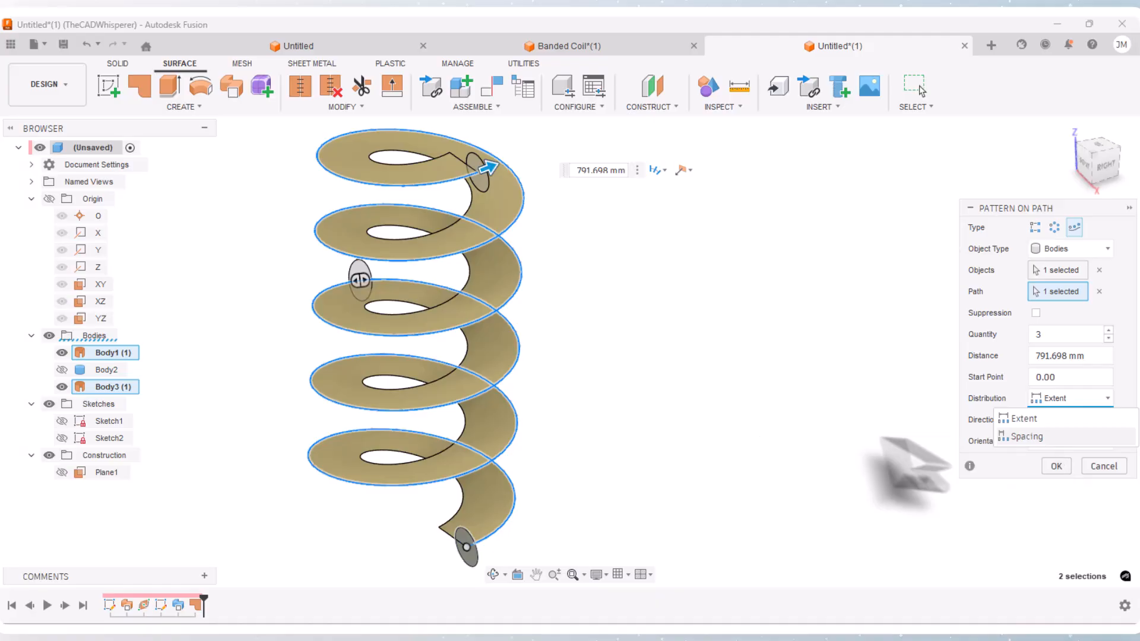
left_click(795, 291)
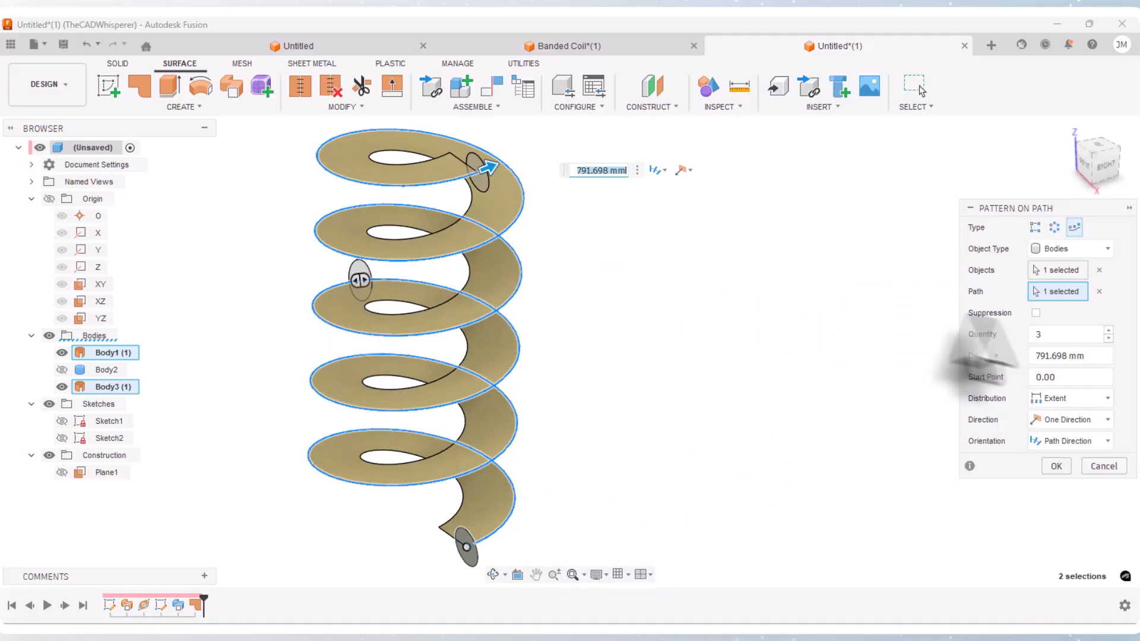
left_click(1051, 334)
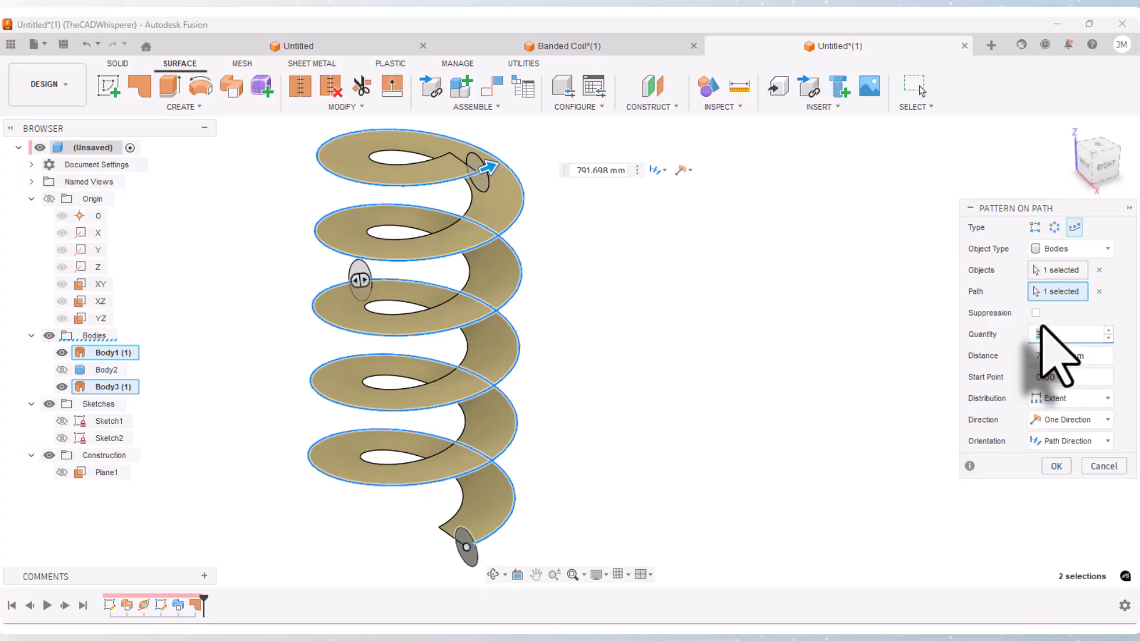
type("25")
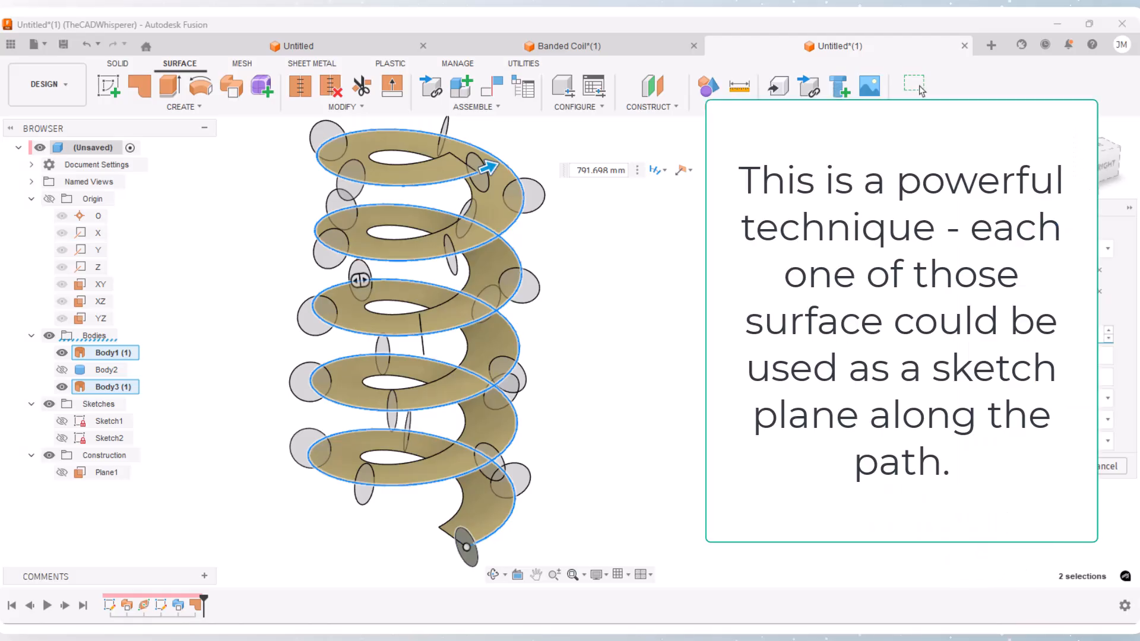
key("Return")
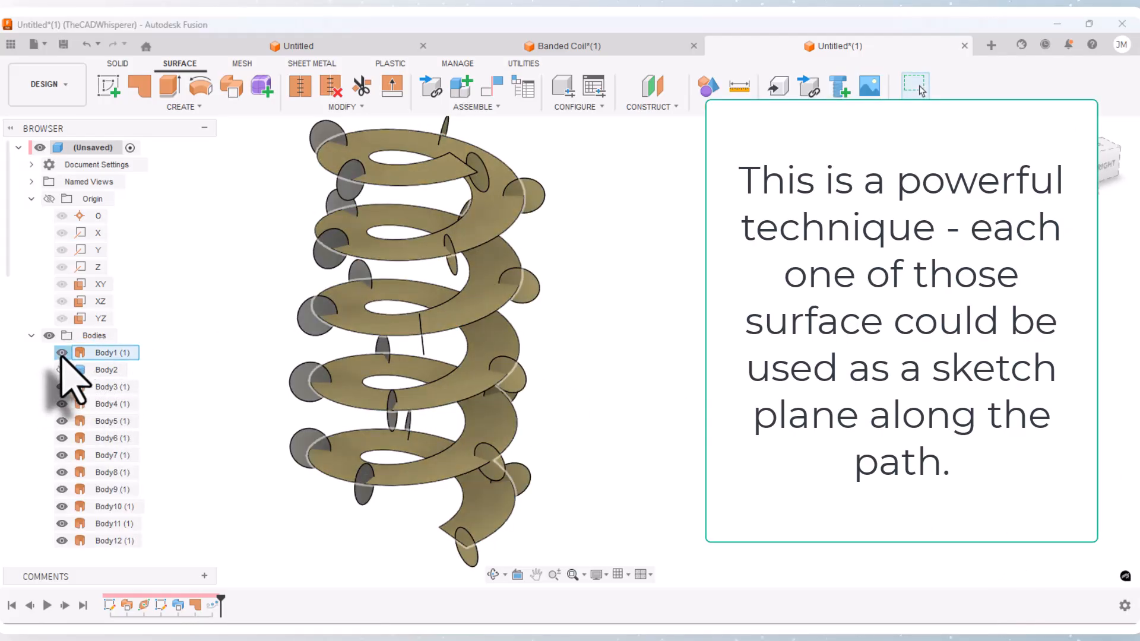
Step: Hide the twisted helical surface and show the solid coil together with the patterned discs
left_click(62, 353)
scroll(250, 416, "down", 2)
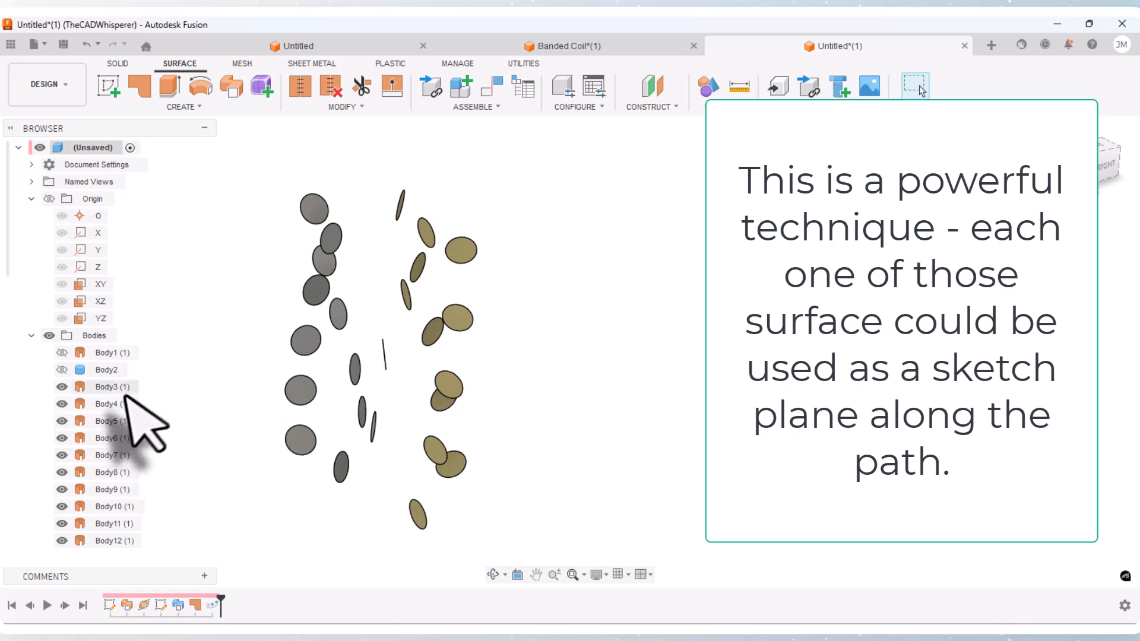
left_click(62, 352)
left_click(61, 355)
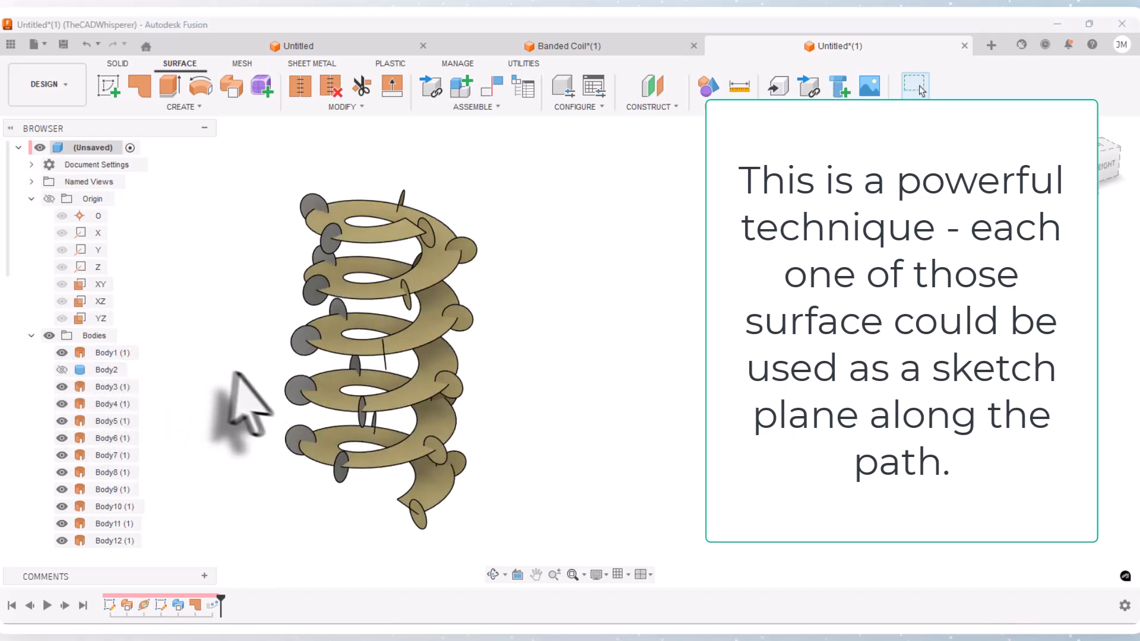
scroll(243, 373, "up", 2)
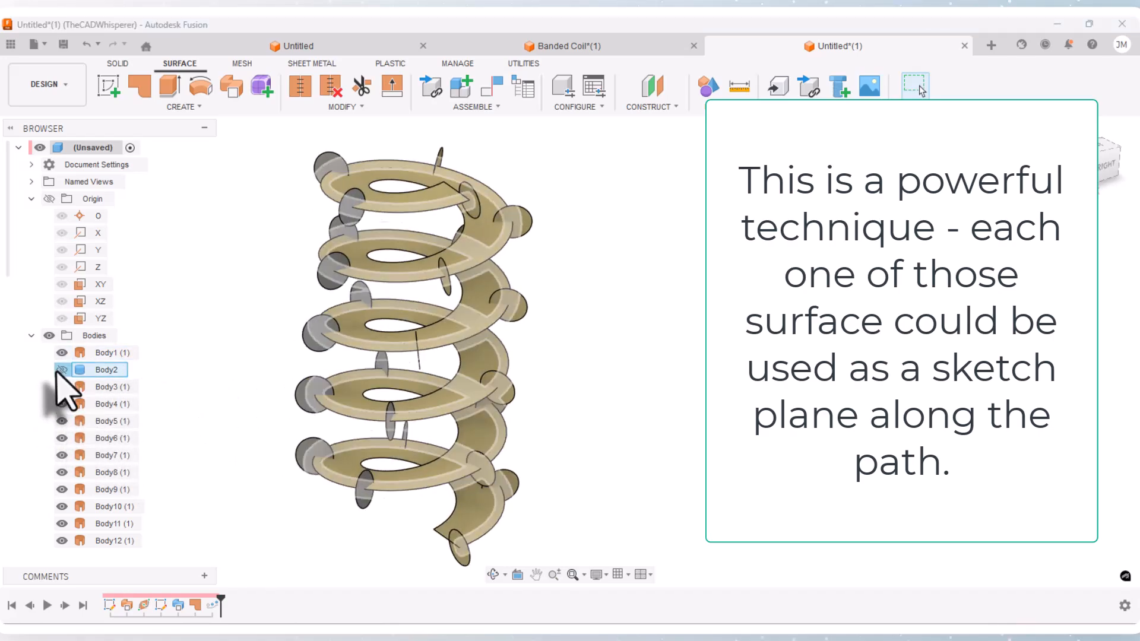
left_click(61, 352)
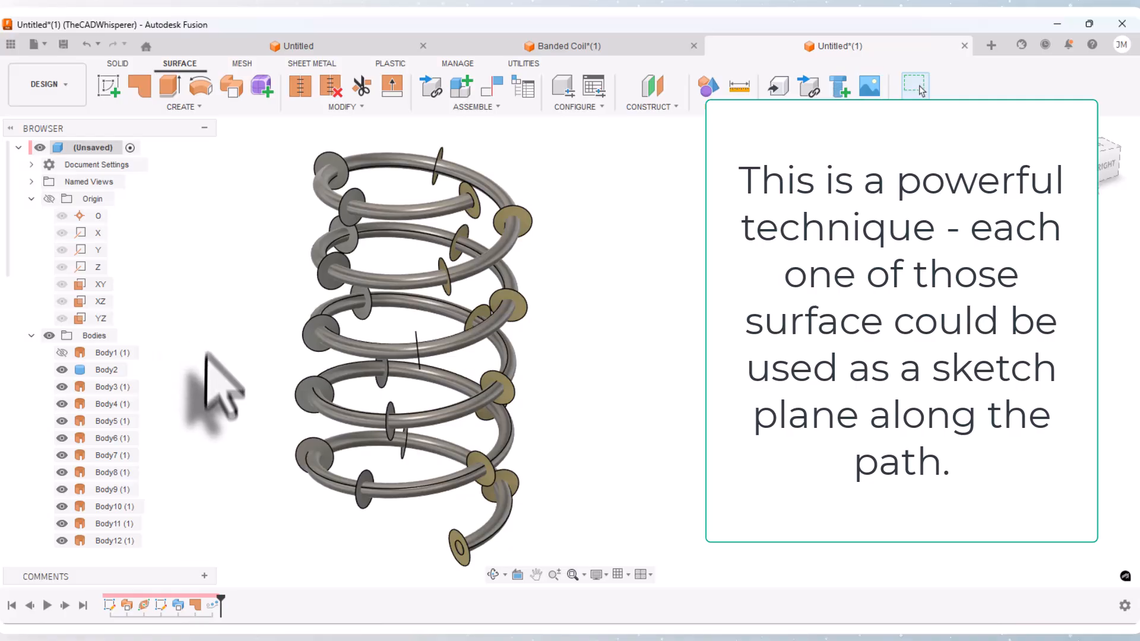
scroll(496, 475, "up", 1)
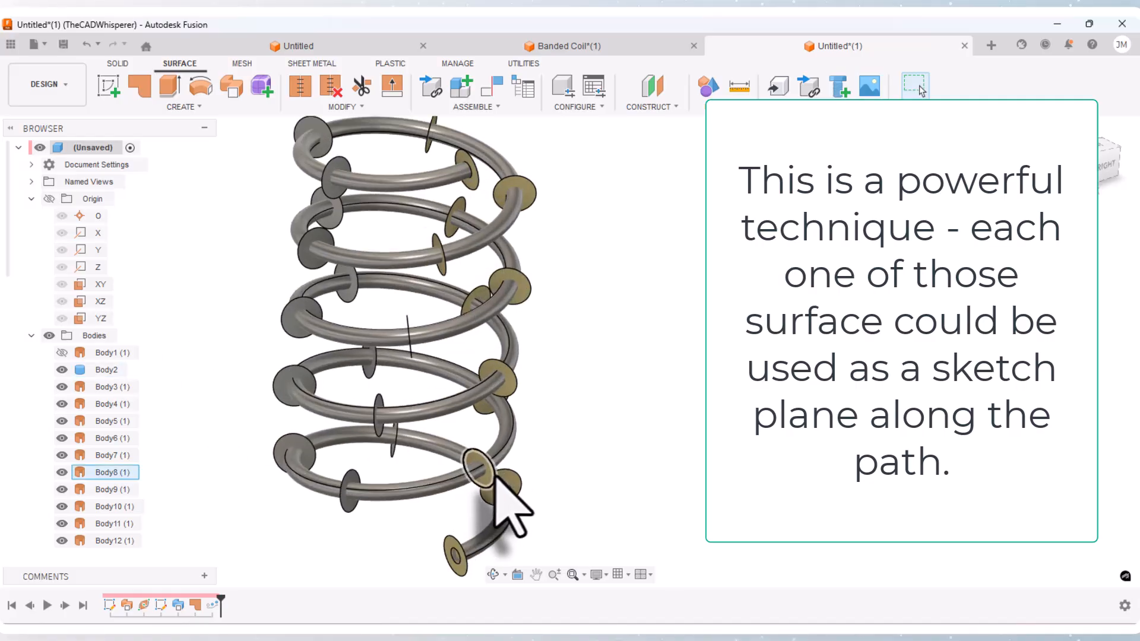
scroll(495, 476, "up", 1)
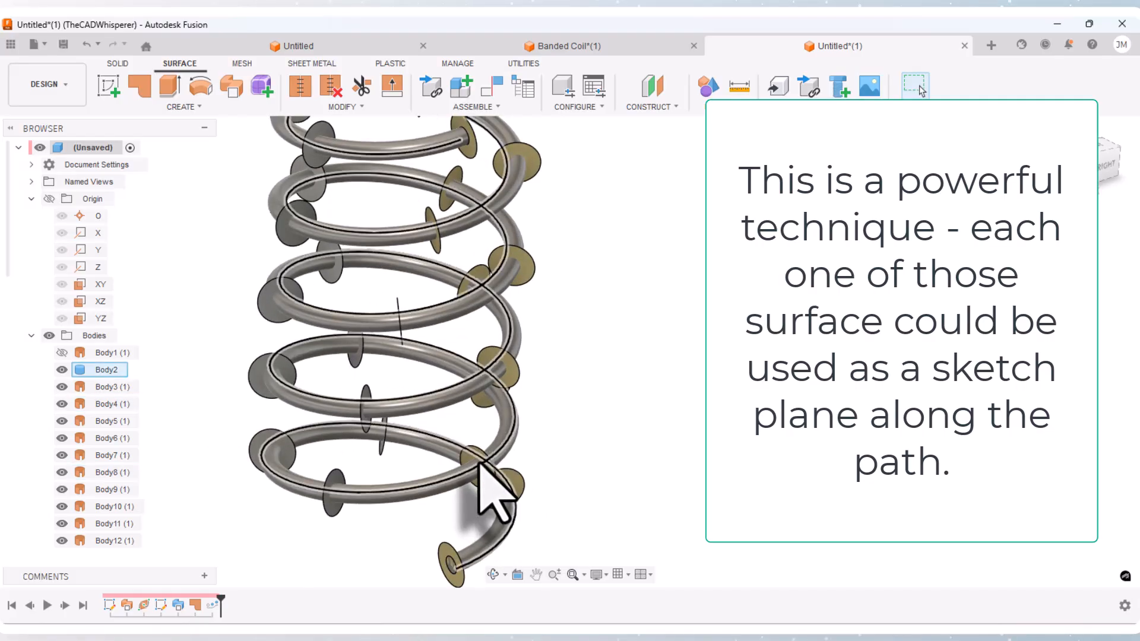
scroll(479, 464, "up", 2)
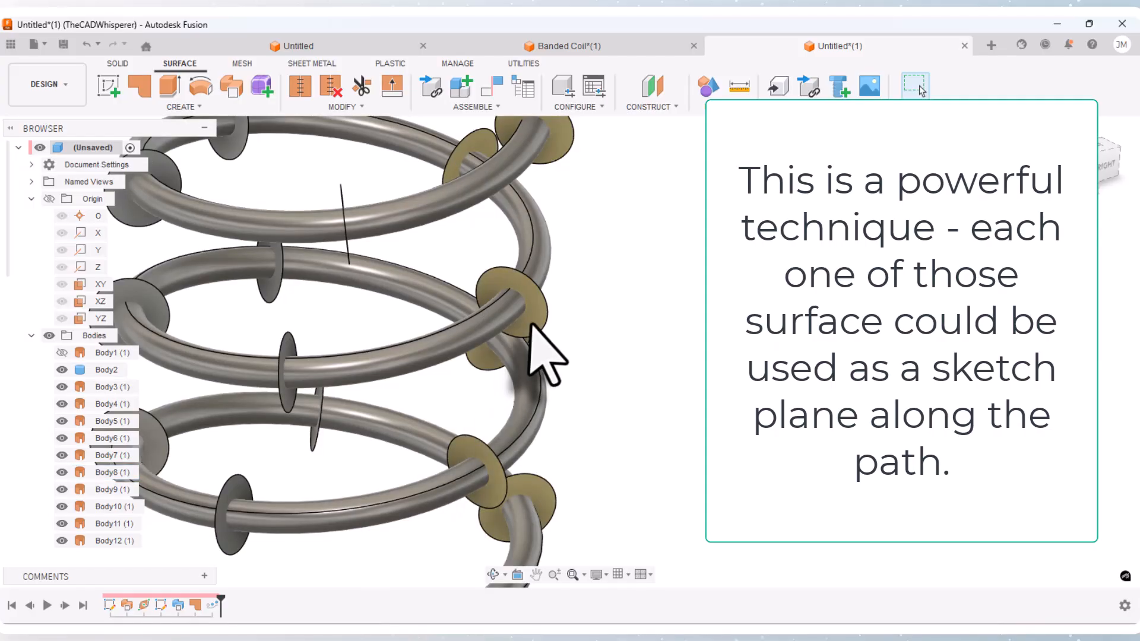
left_click(108, 87)
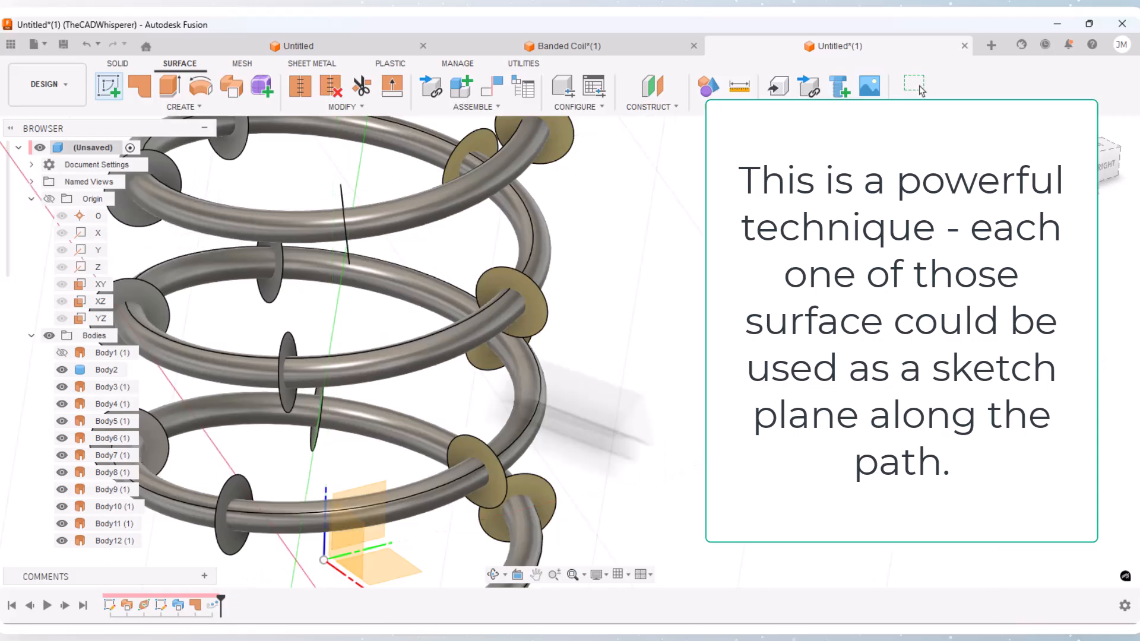
scroll(647, 402, "down", 5)
key("Escape")
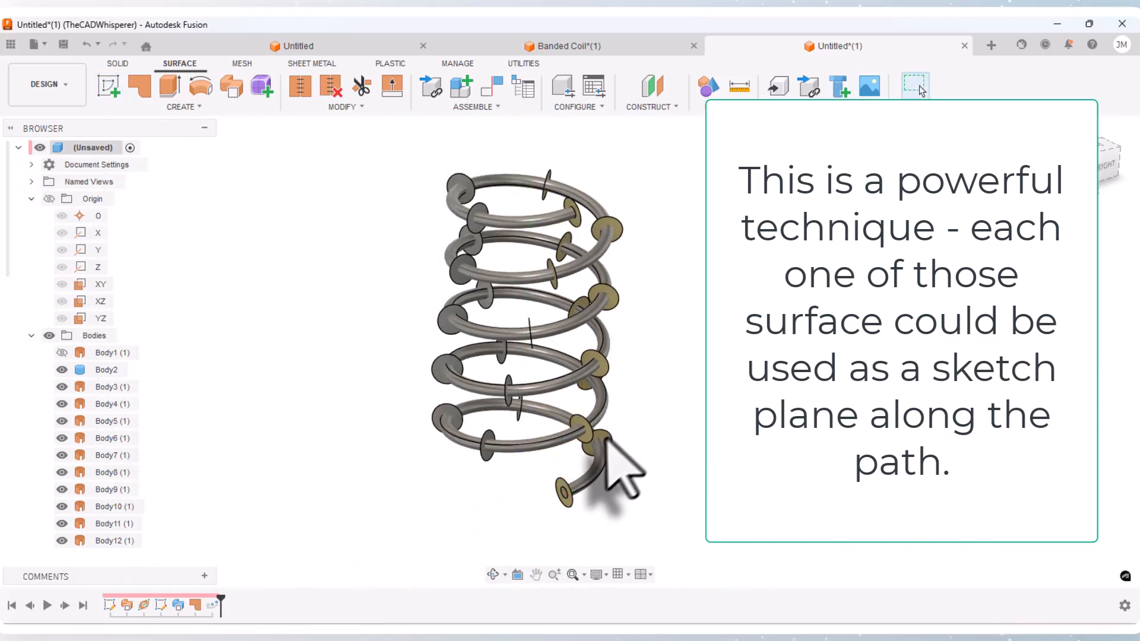
scroll(607, 441, "up", 2)
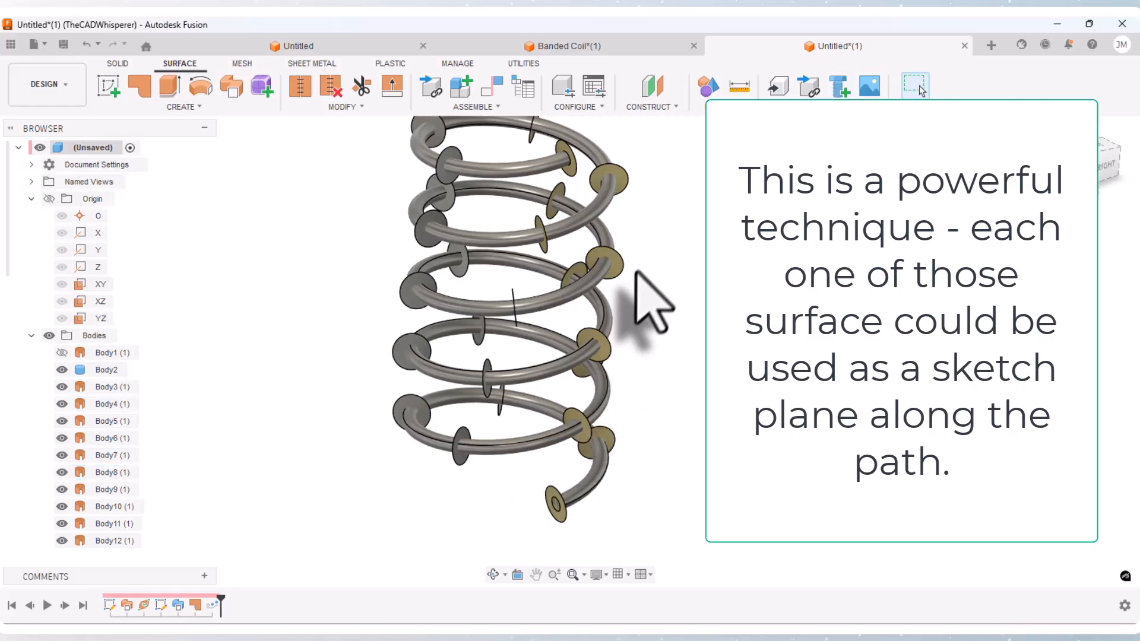
scroll(556, 263, "down", 1)
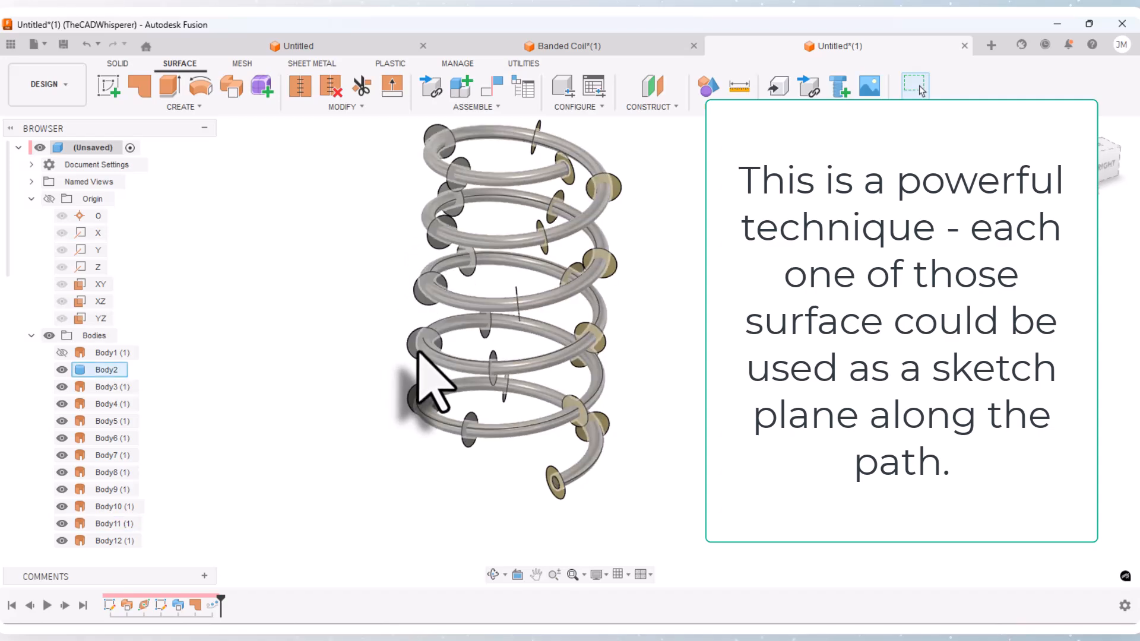
scroll(338, 434, "down", 2)
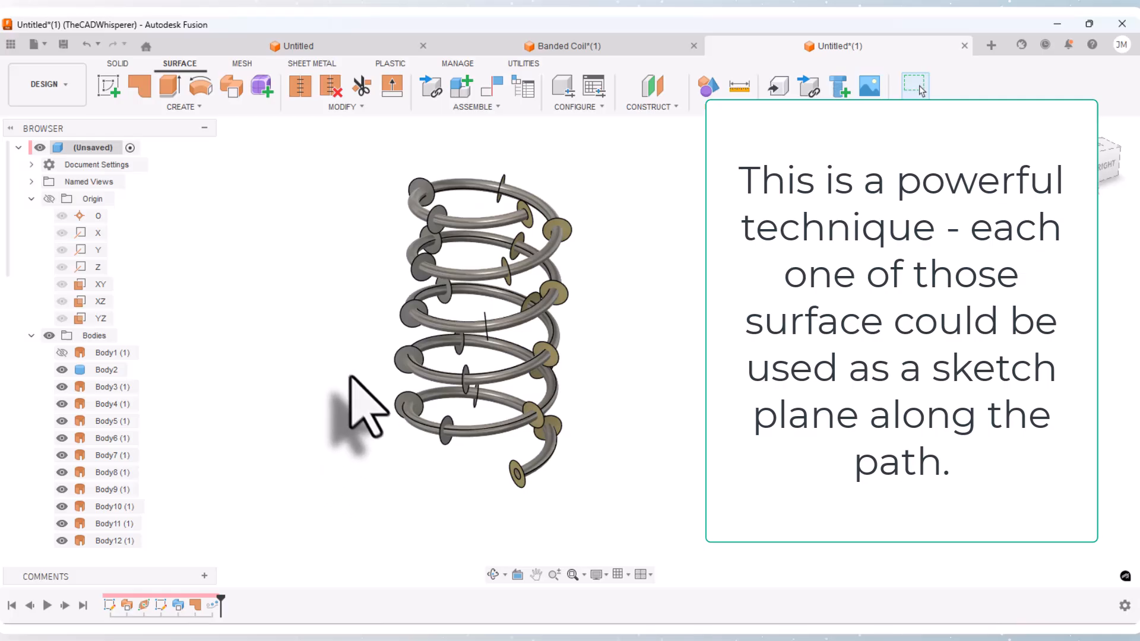
scroll(350, 377, "up", 2)
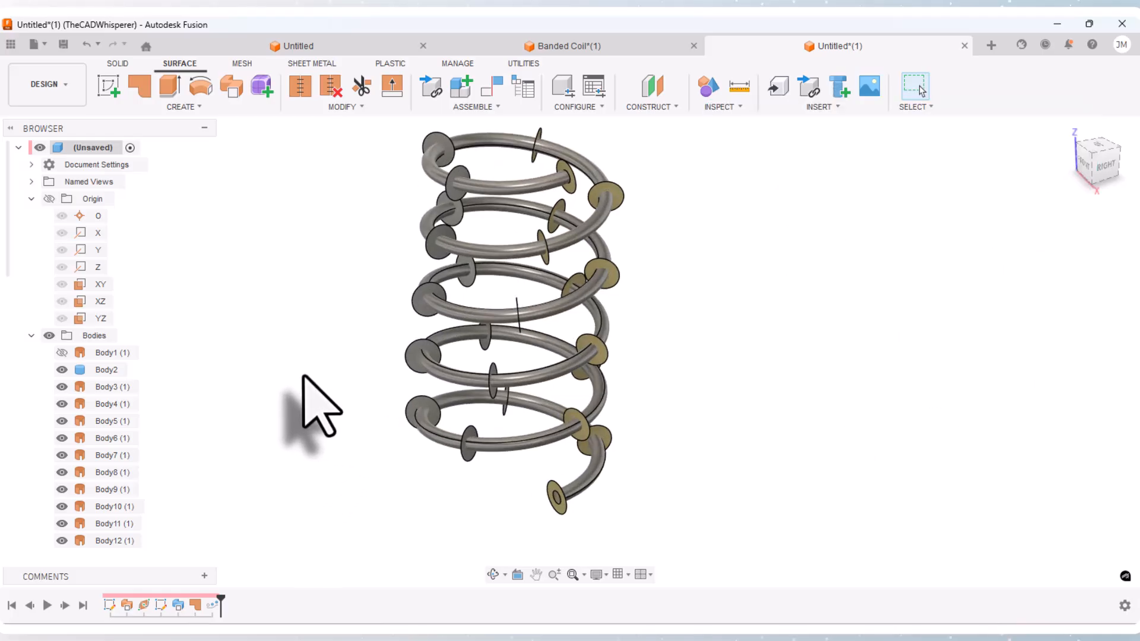
scroll(305, 375, "down", 1)
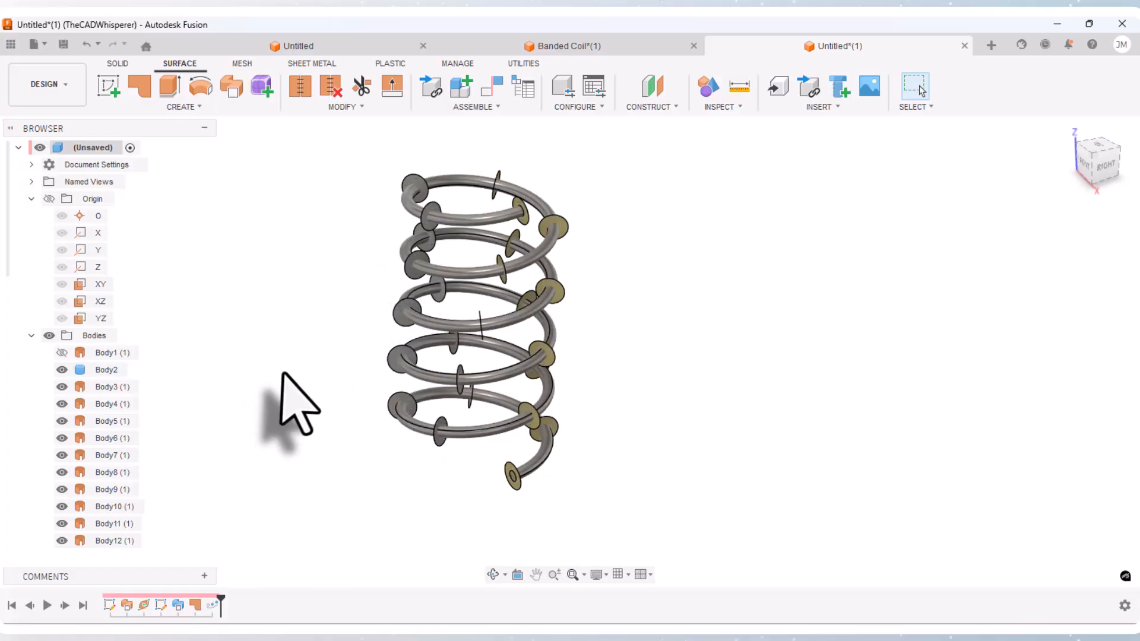
scroll(122, 416, "down", 4)
scroll(110, 359, "down", 2)
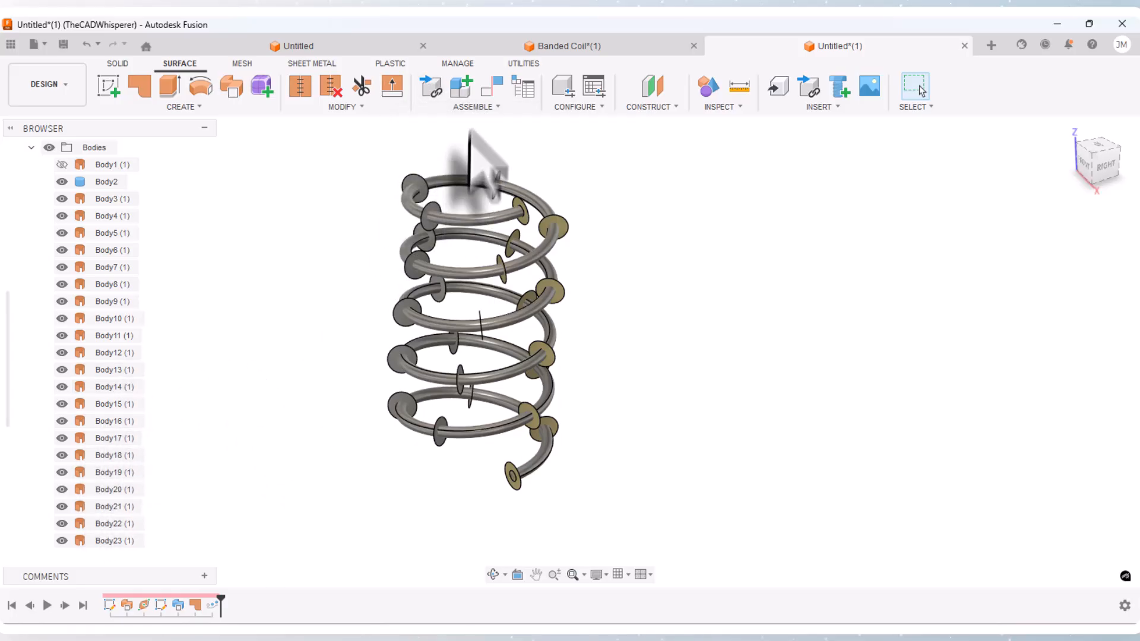
Step: Split the solid coil's outer face with Split Face, using all 25 disc surfaces, Body3 through Body27, as splitting tools
left_click(469, 107)
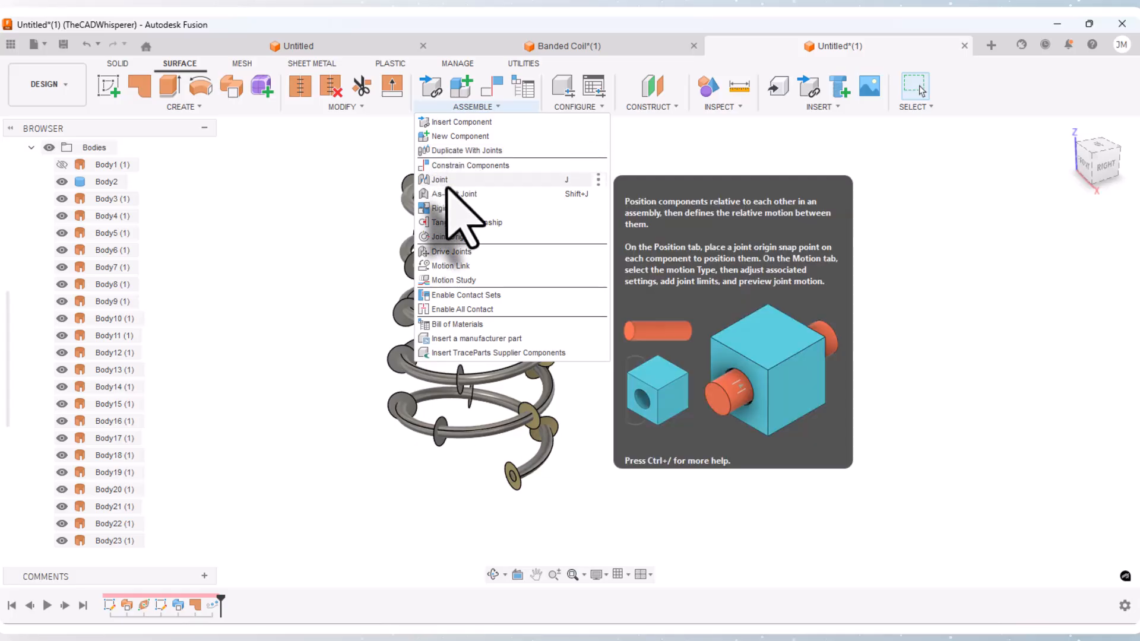
left_click(118, 64)
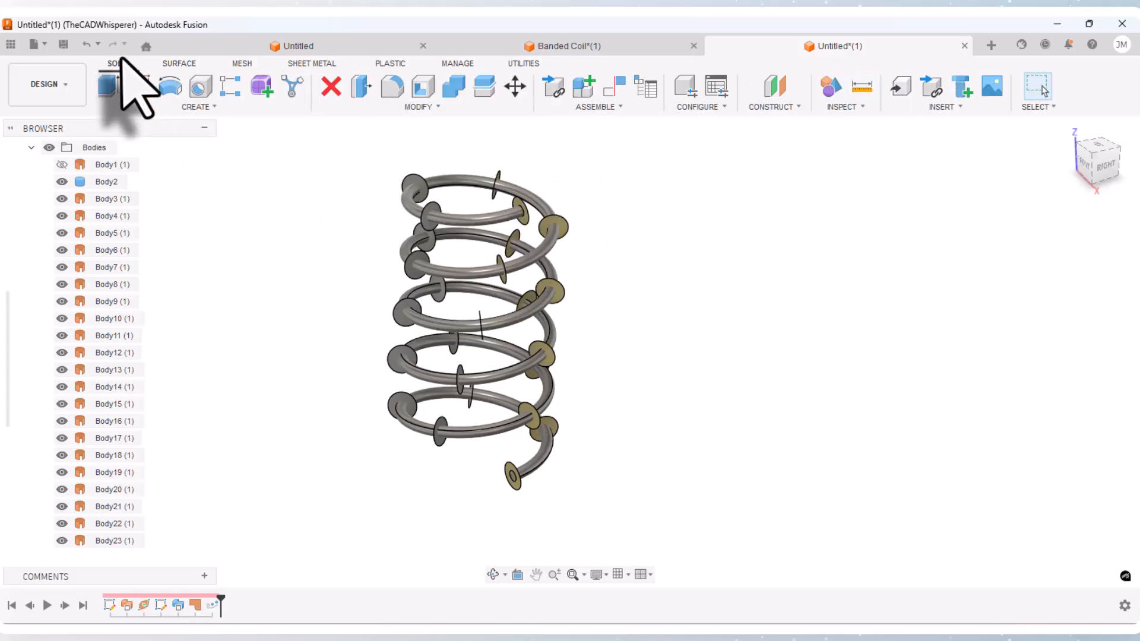
left_click(426, 107)
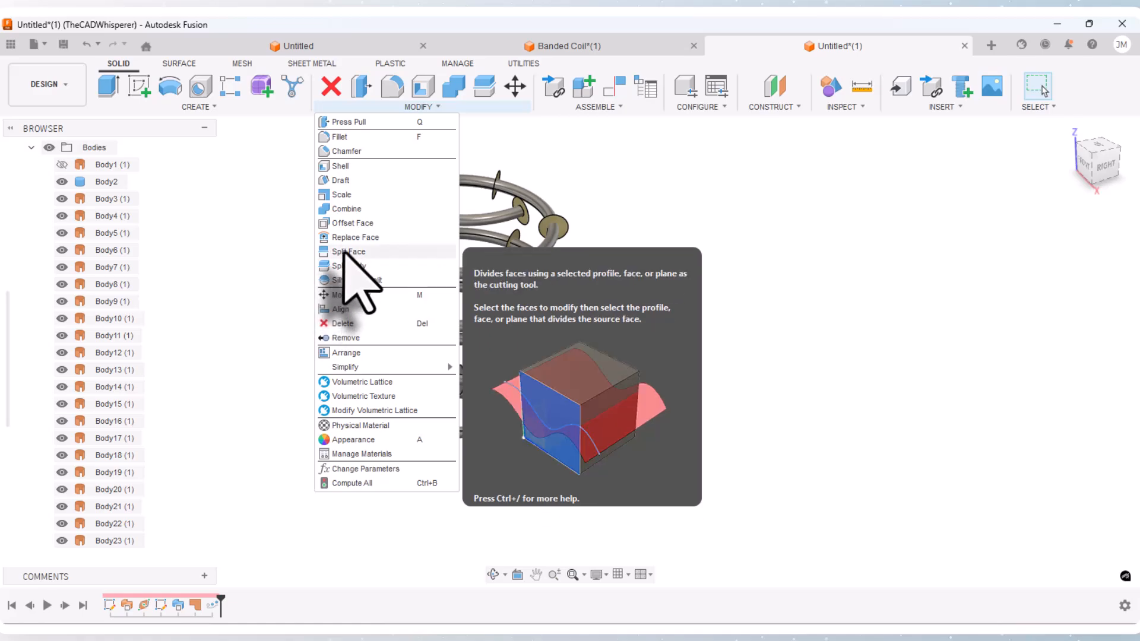
left_click(343, 251)
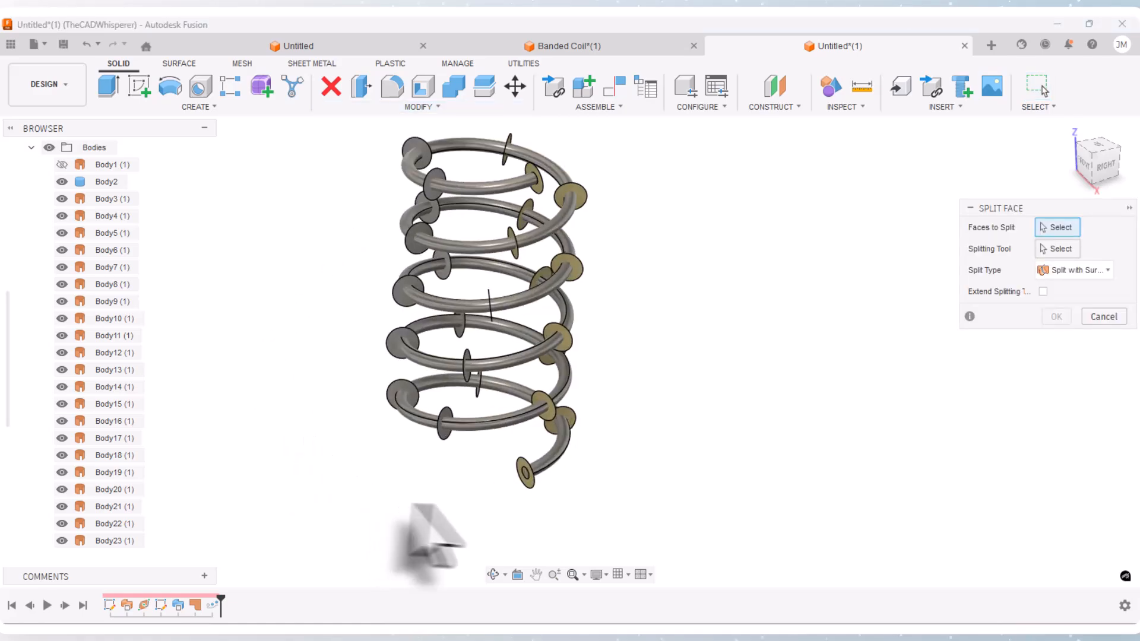
scroll(547, 471, "up", 3)
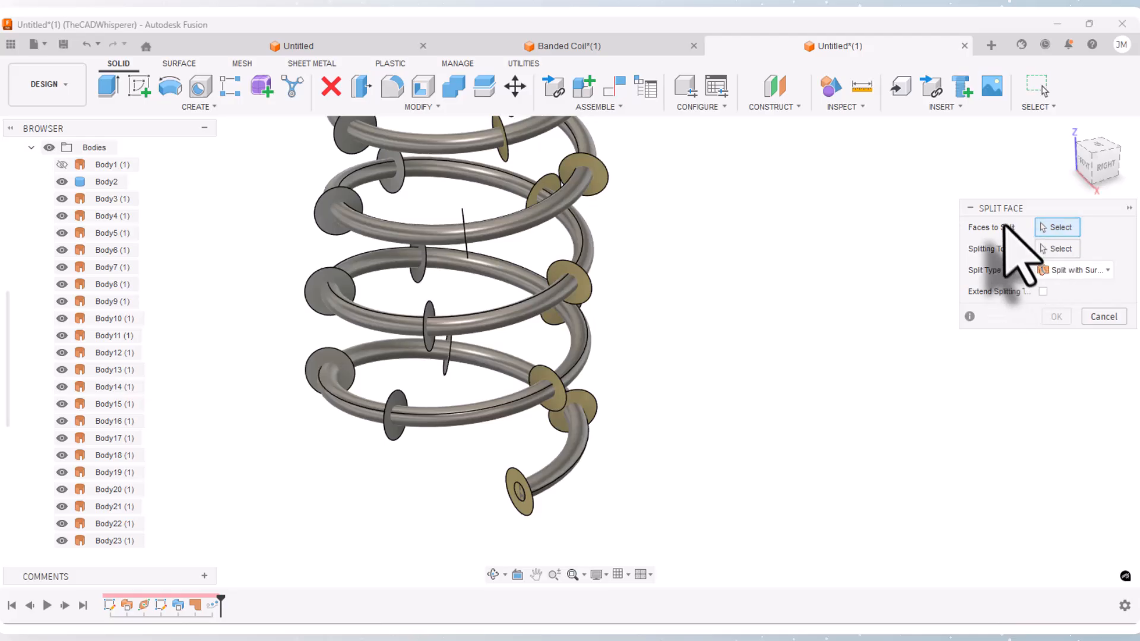
left_click_drag(1005, 215, 743, 241)
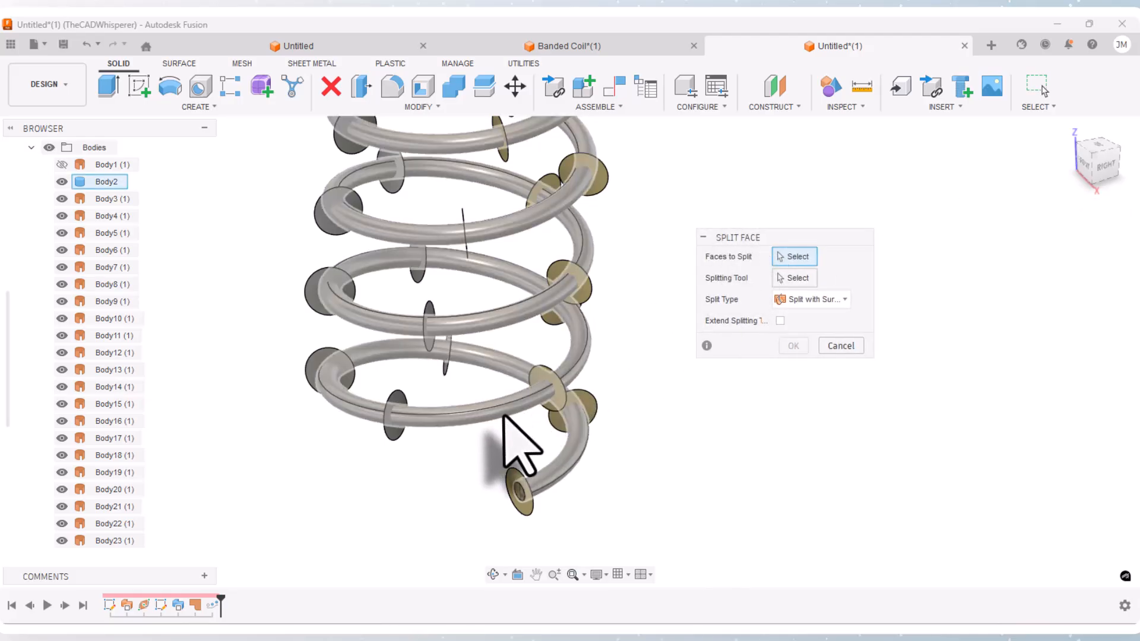
left_click(504, 415)
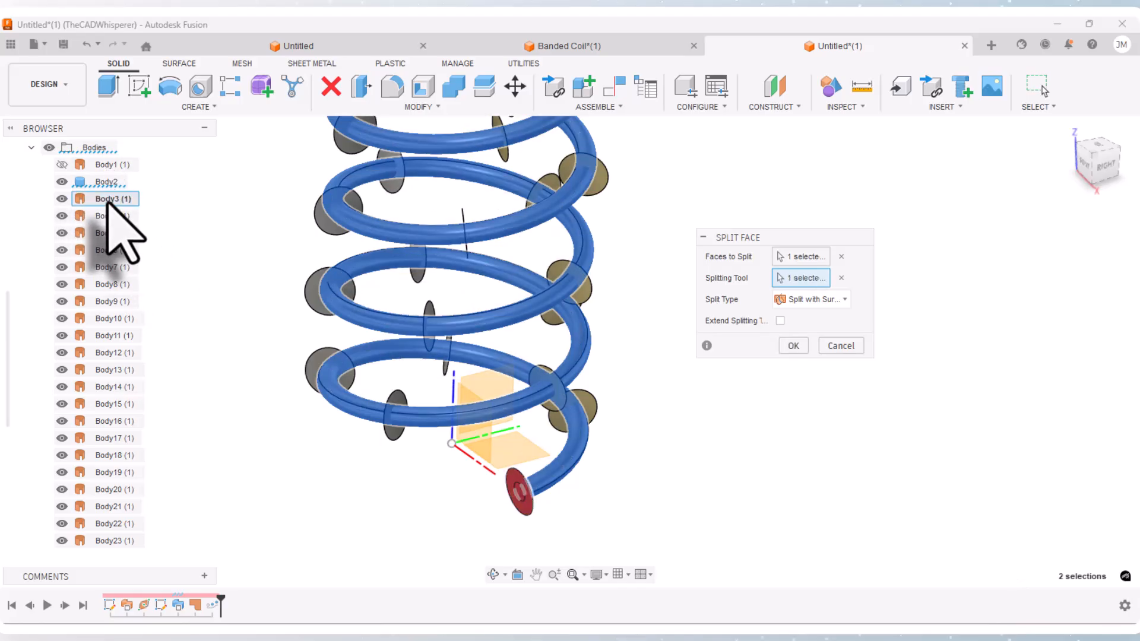
scroll(130, 386, "down", 3)
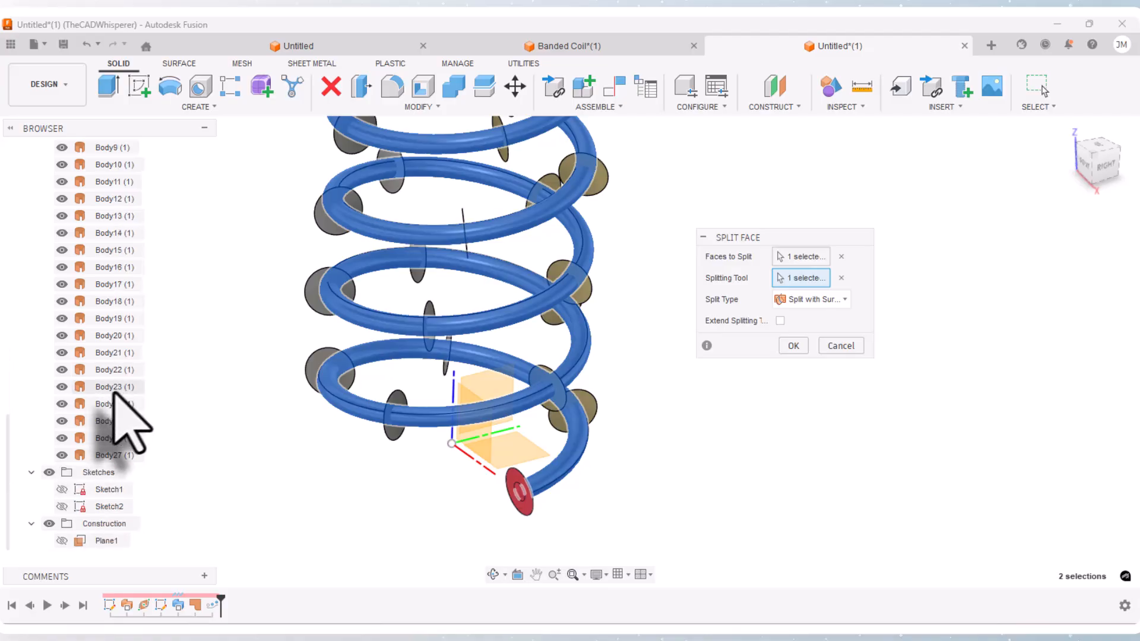
left_click(122, 455, "shift")
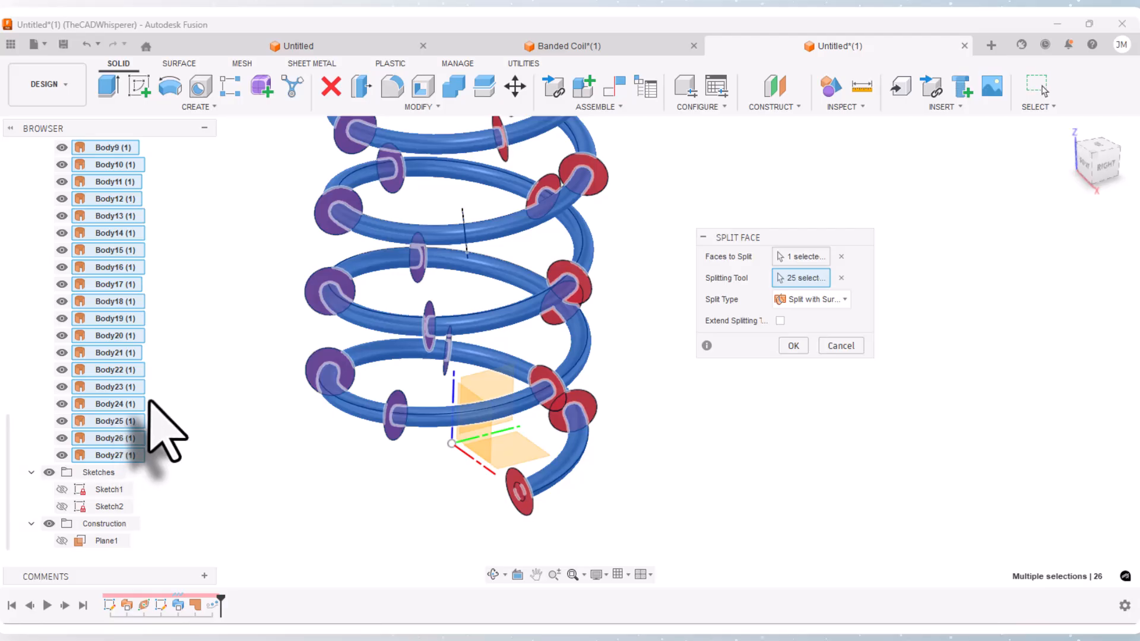
left_click(794, 346)
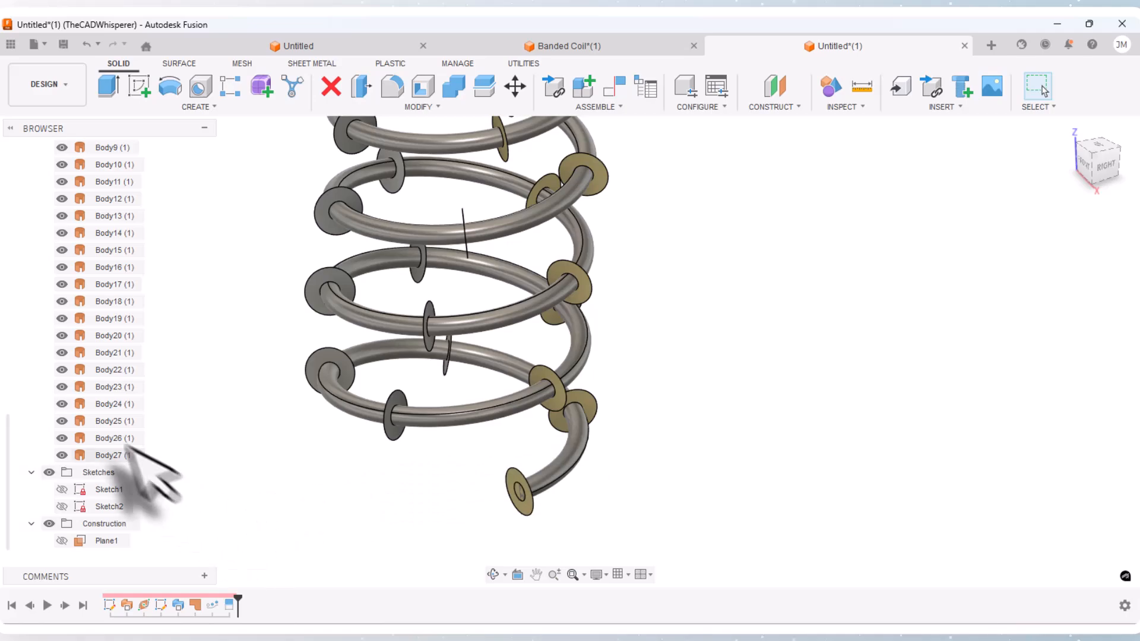
Step: Hide all 25 disc surface bodies, Body3 through Body27, leaving only the solid coil shown
left_click(113, 455)
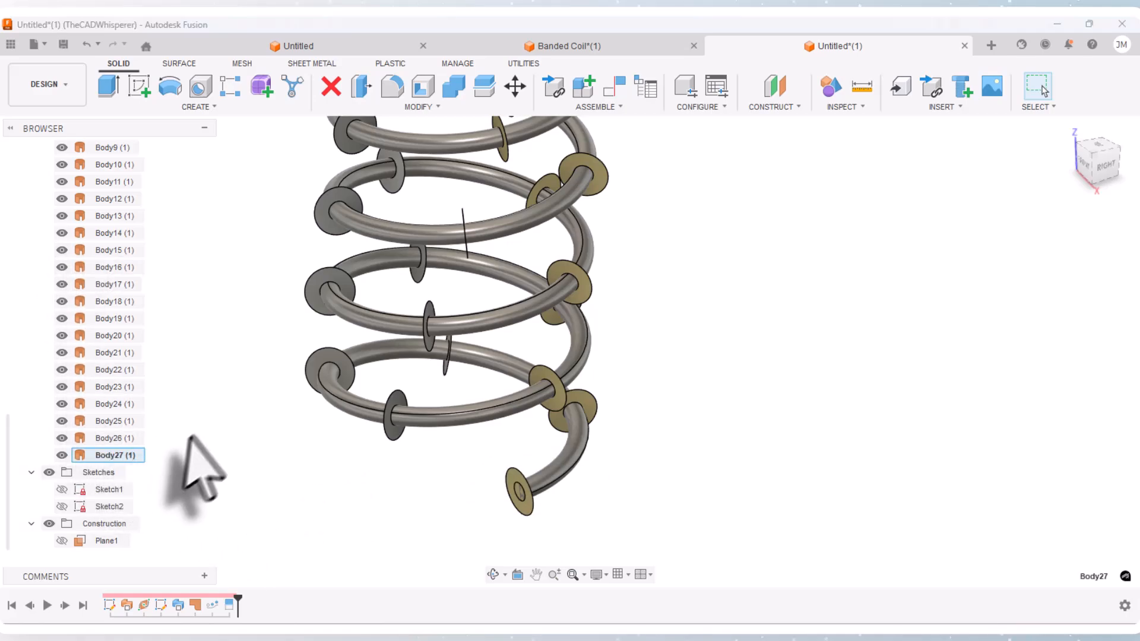
scroll(191, 457, "down", 5)
scroll(95, 296, "up", 2)
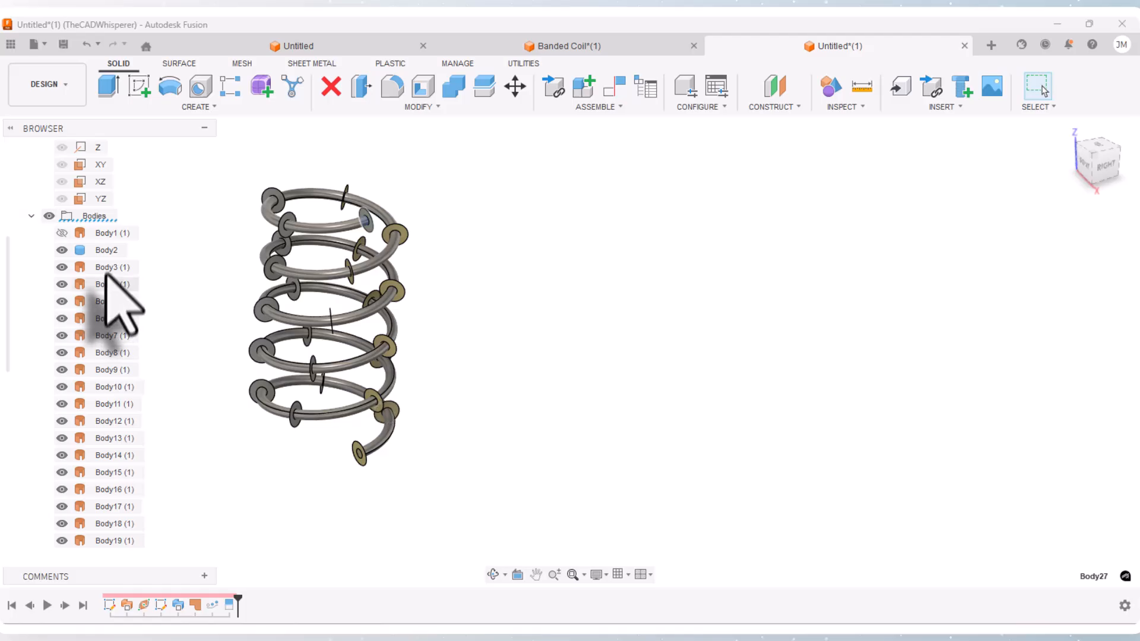
left_click(107, 268, "shift")
right_click(107, 268)
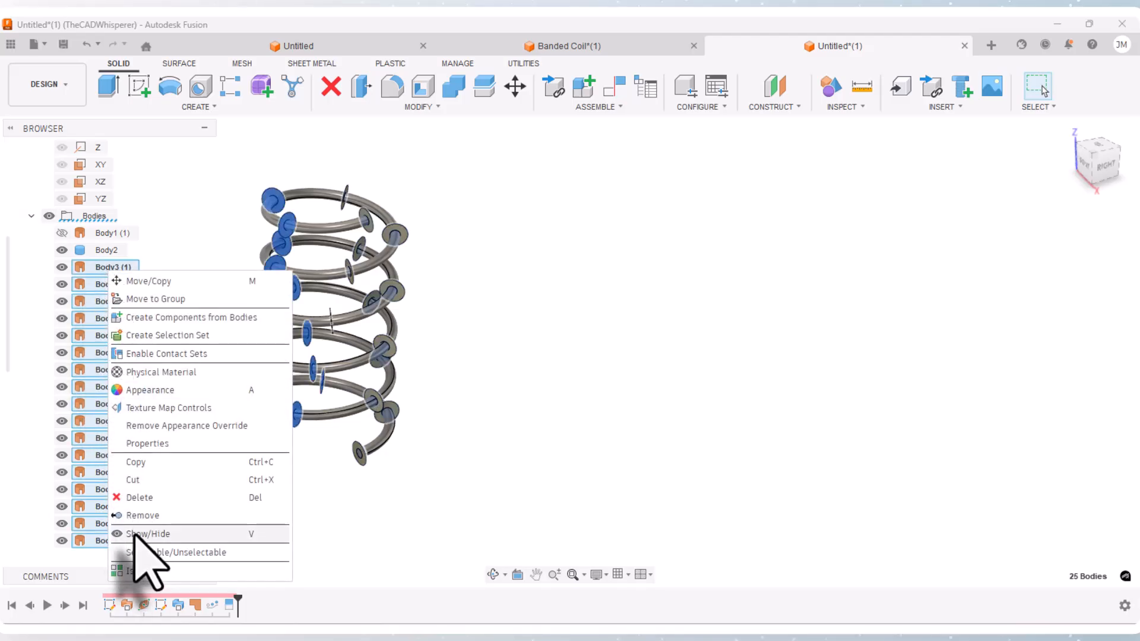
left_click(143, 534)
scroll(251, 405, "up", 3)
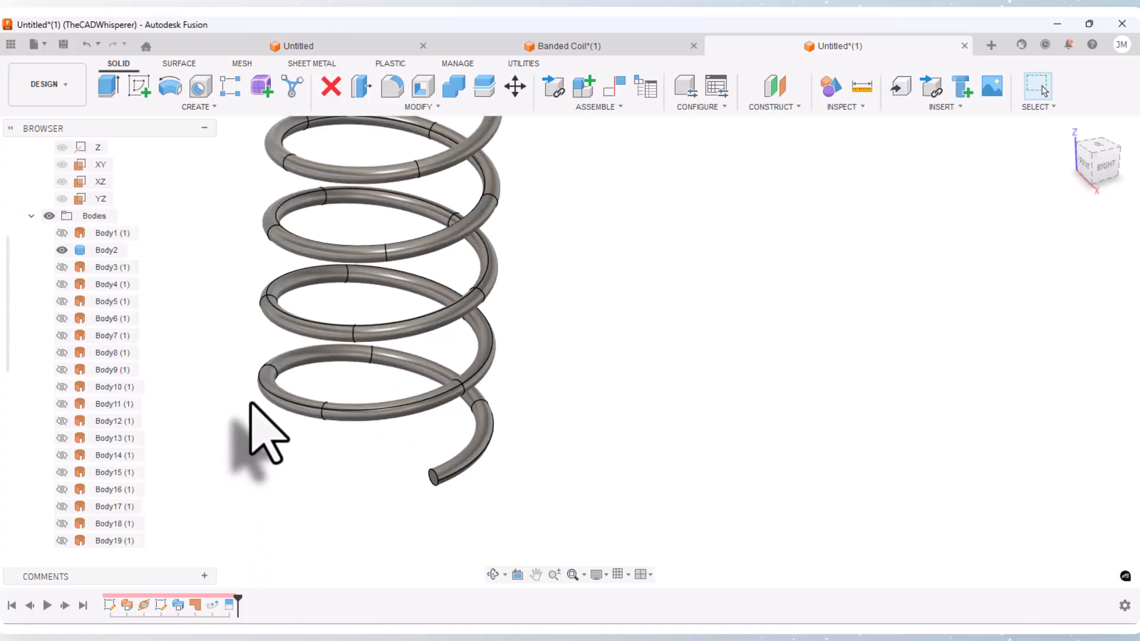
scroll(251, 403, "up", 1)
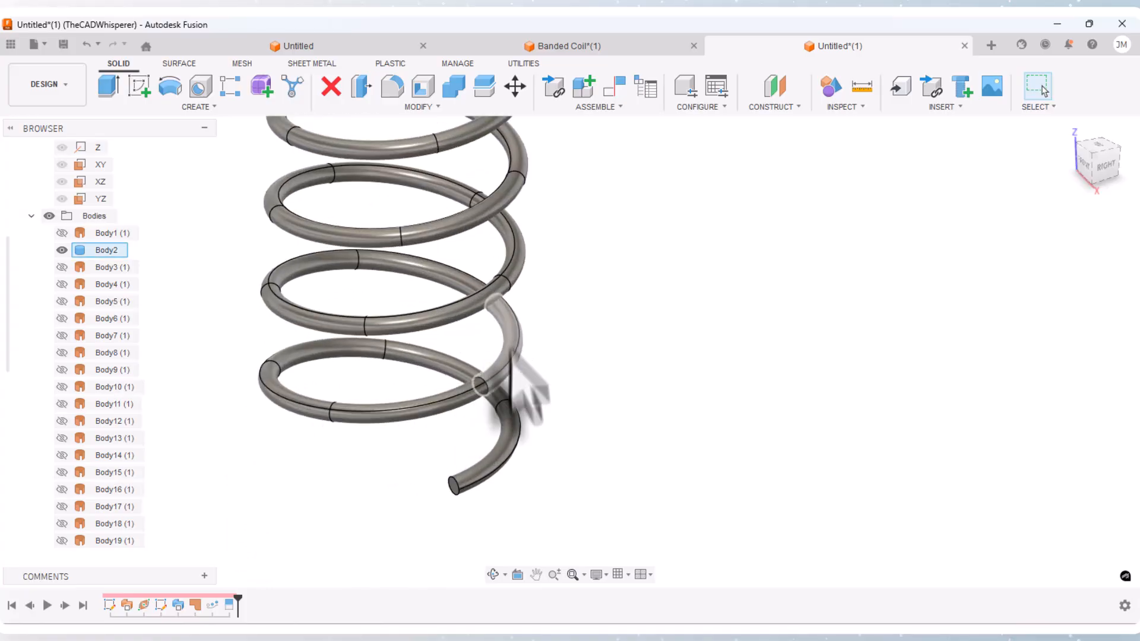
Step: Open the appearance settings for the solid coil, Body2
scroll(511, 440, "down", 3)
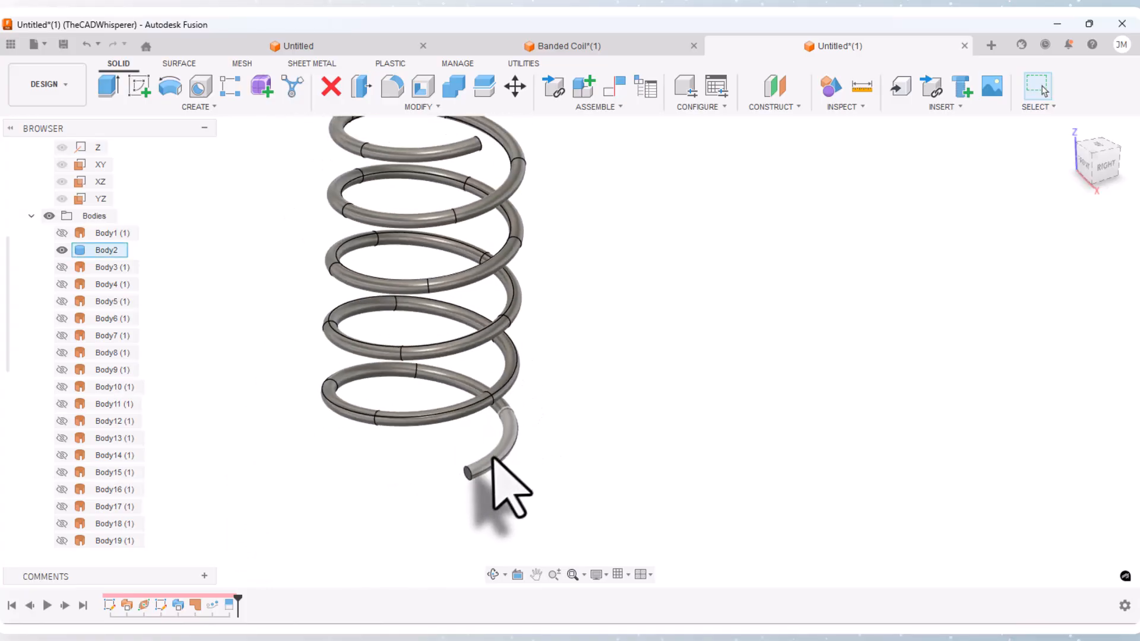
left_click(31, 216)
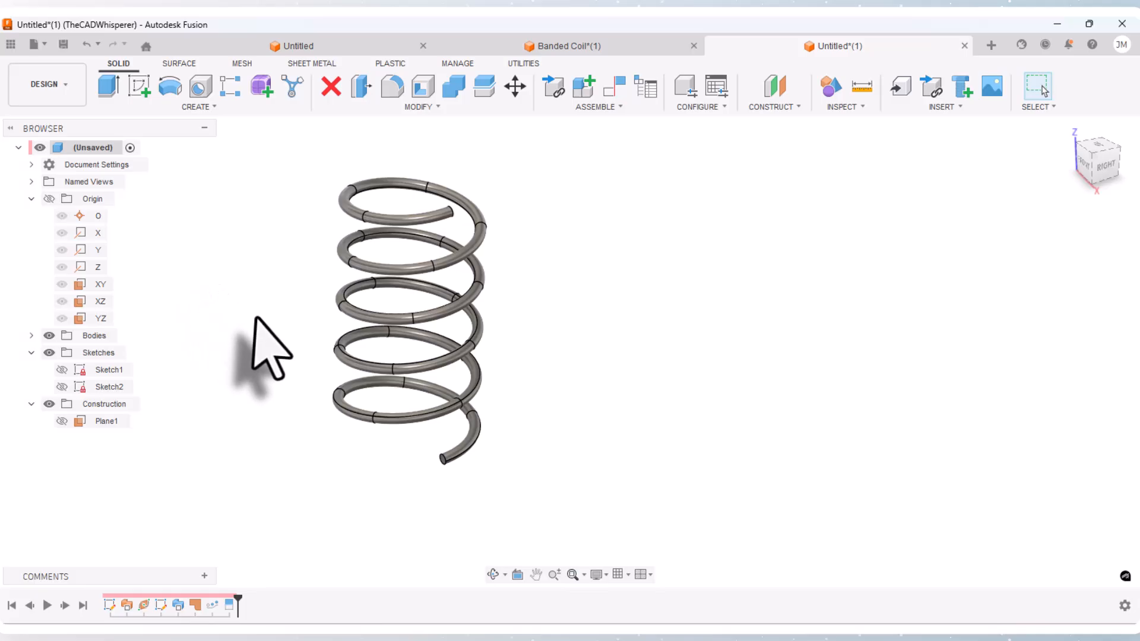
scroll(279, 339, "up", 3)
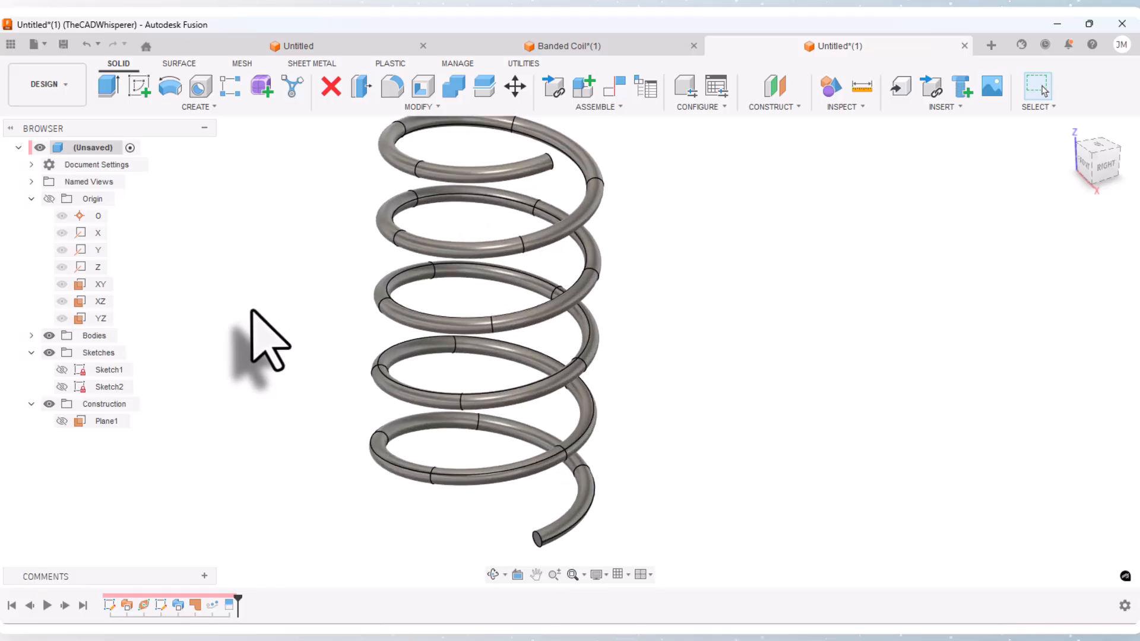
scroll(250, 312, "down", 1)
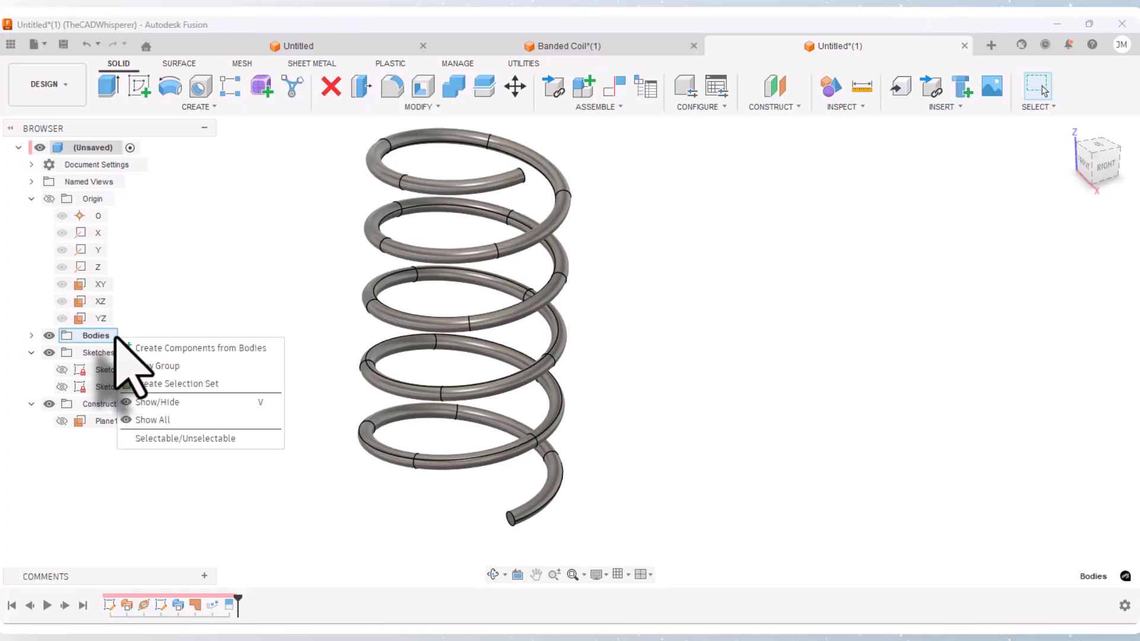
left_click(252, 300)
left_click(31, 336)
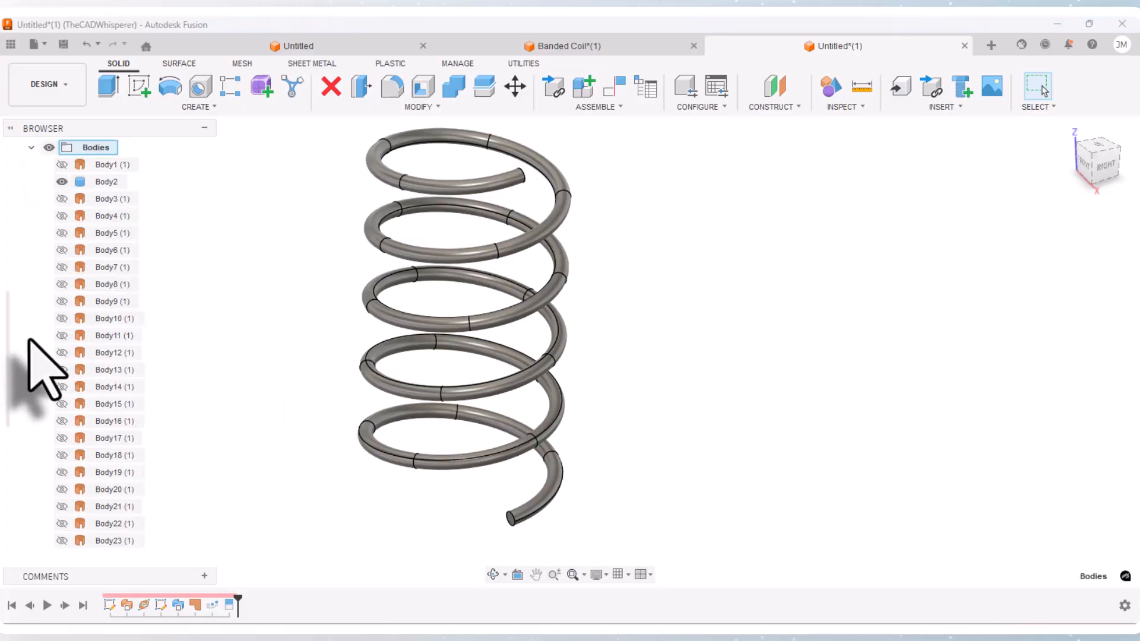
right_click(107, 183)
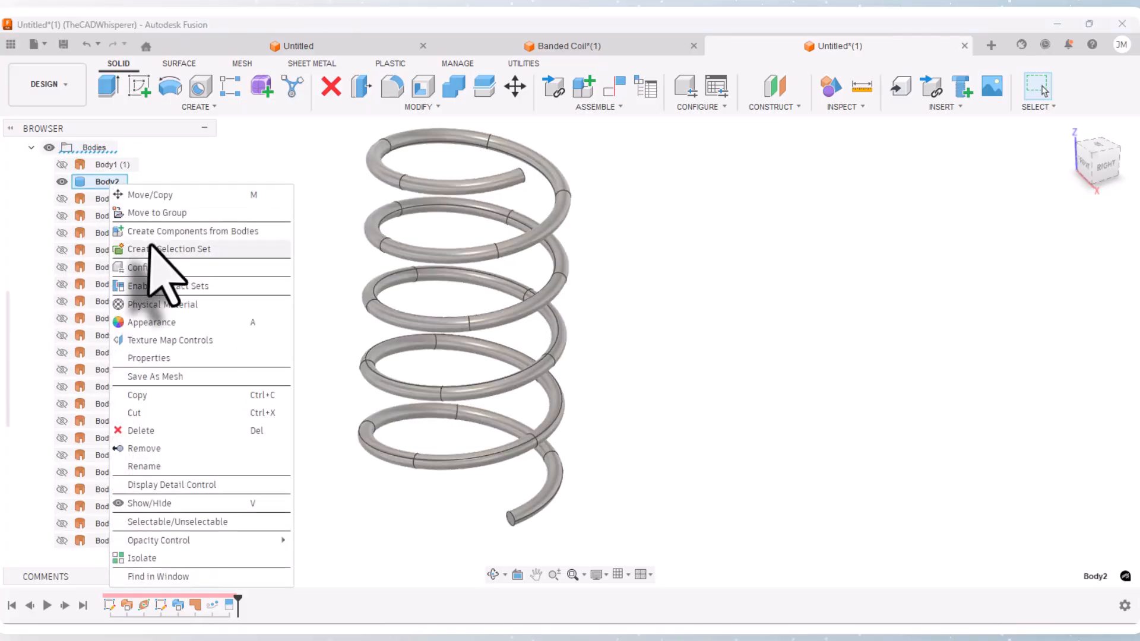
left_click(157, 323)
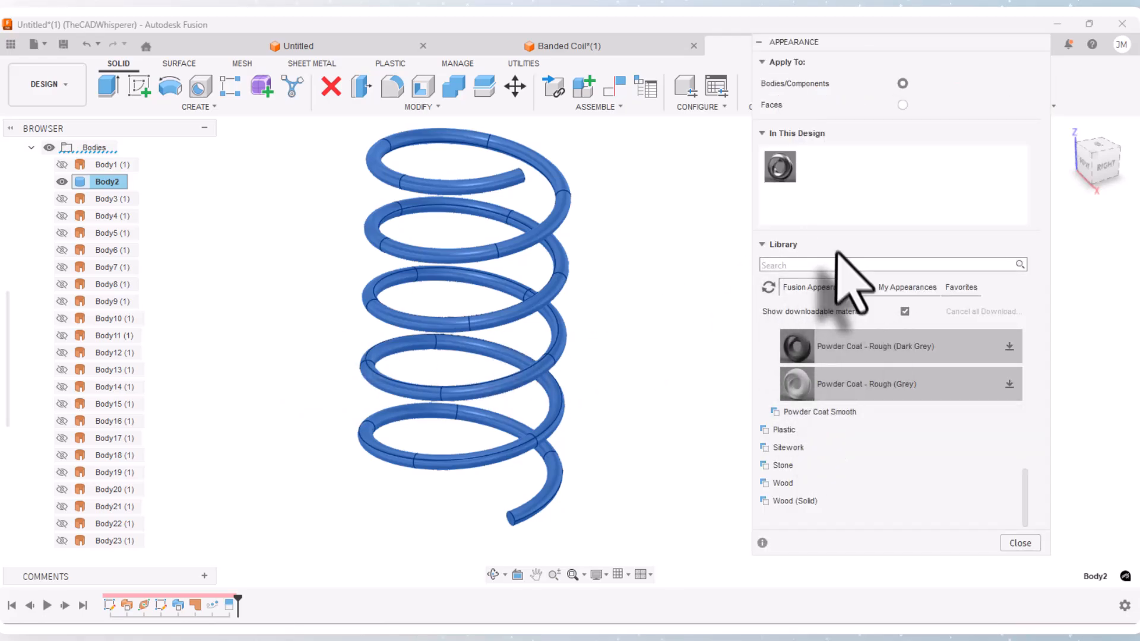
Step: Add Powder Coat - Rough (Black) to the design's appearances and apply it to the whole coil body
scroll(835, 448, "up", 3)
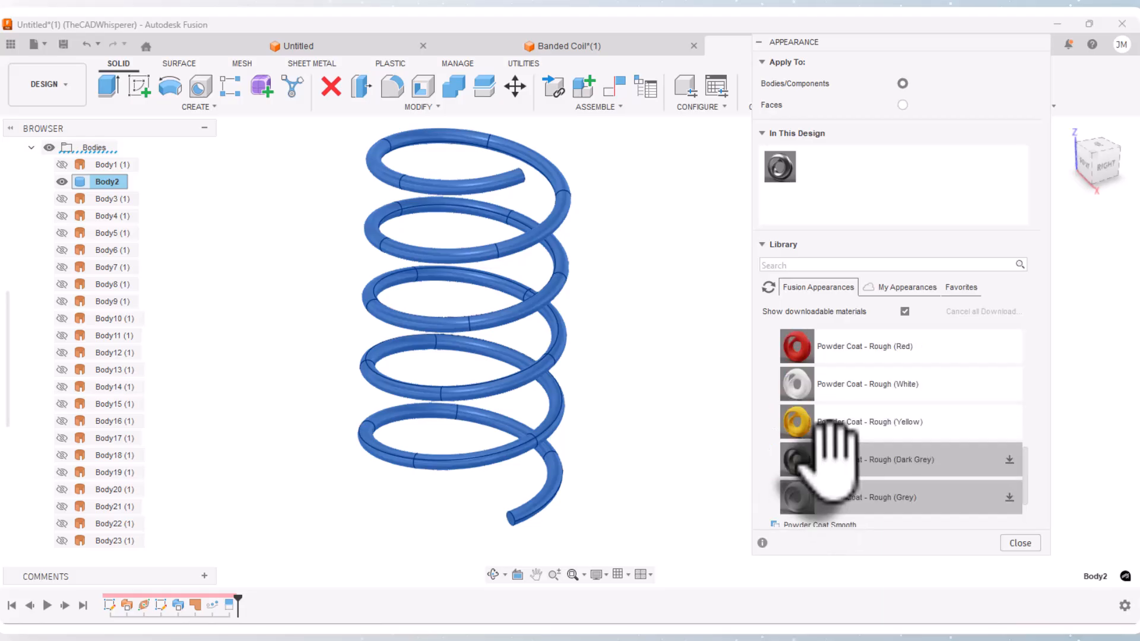
scroll(836, 453, "down", 3)
scroll(836, 453, "up", 5)
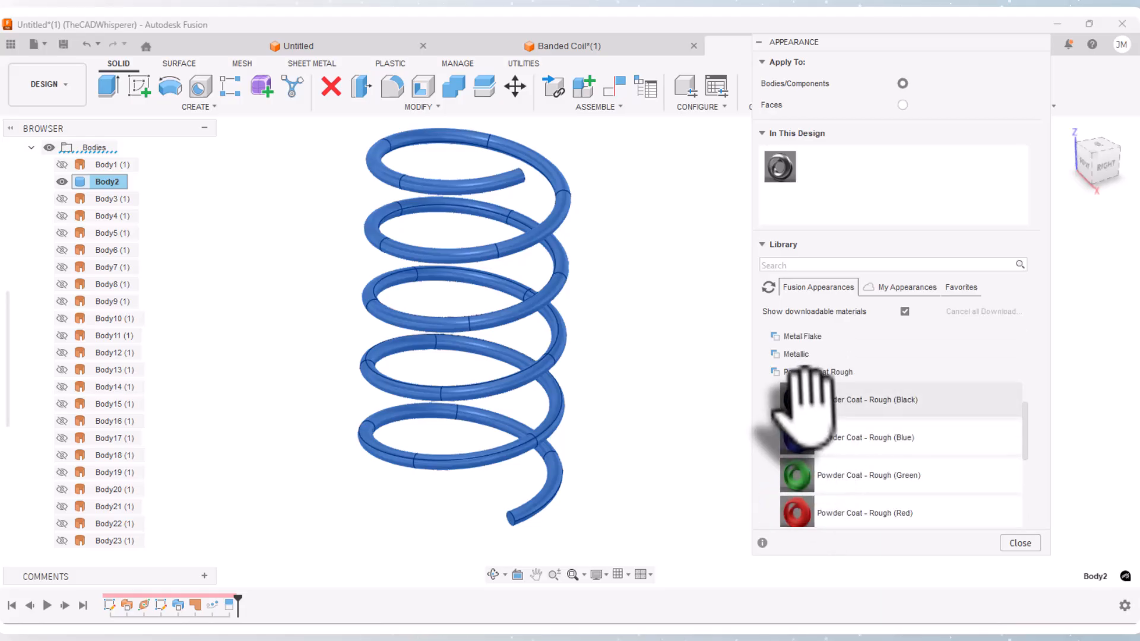
left_click_drag(828, 350, 817, 166)
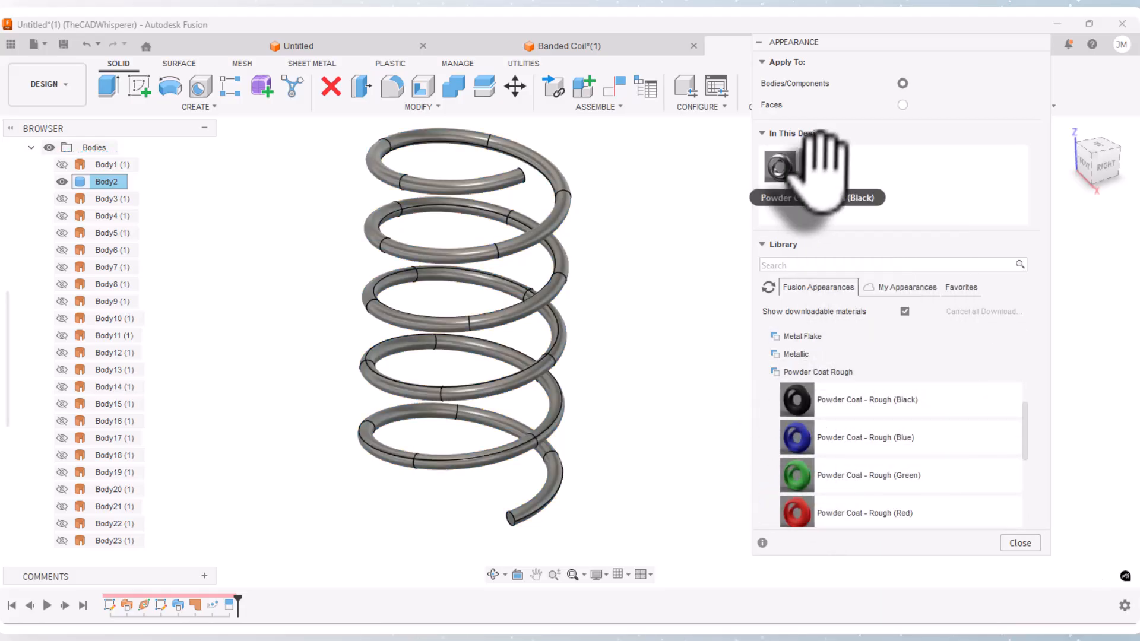
left_click_drag(819, 332, 862, 196)
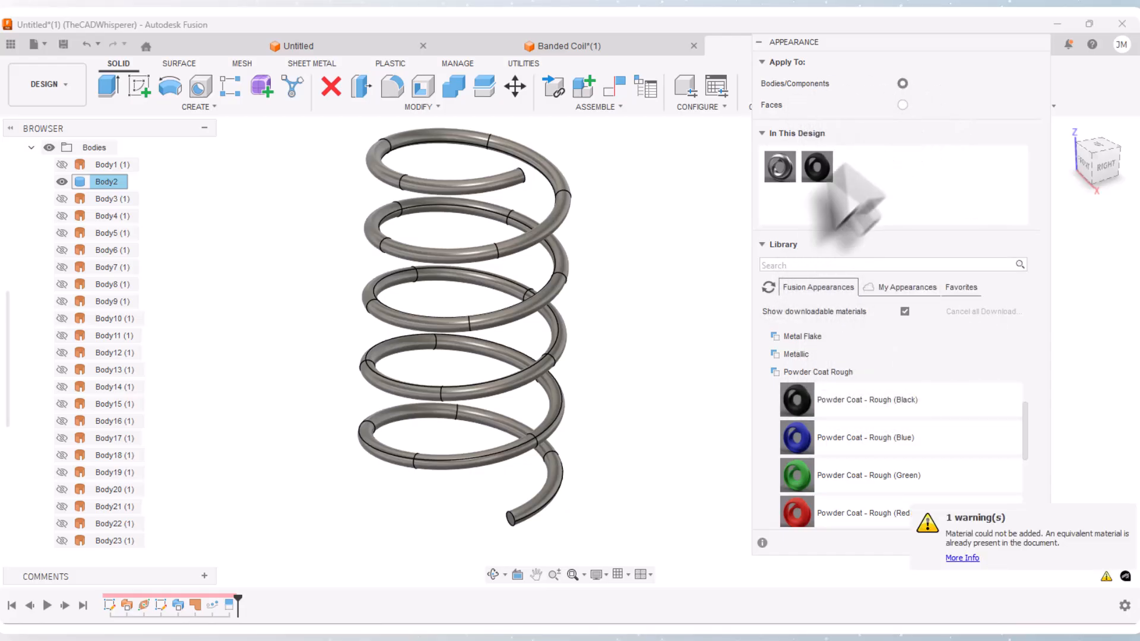
left_click_drag(817, 168, 543, 403)
Step: Add Powder Coat - Rough (Red) and Powder Coat - Rough (Yellow) to the appearances in this design
scroll(827, 451, "down", 2)
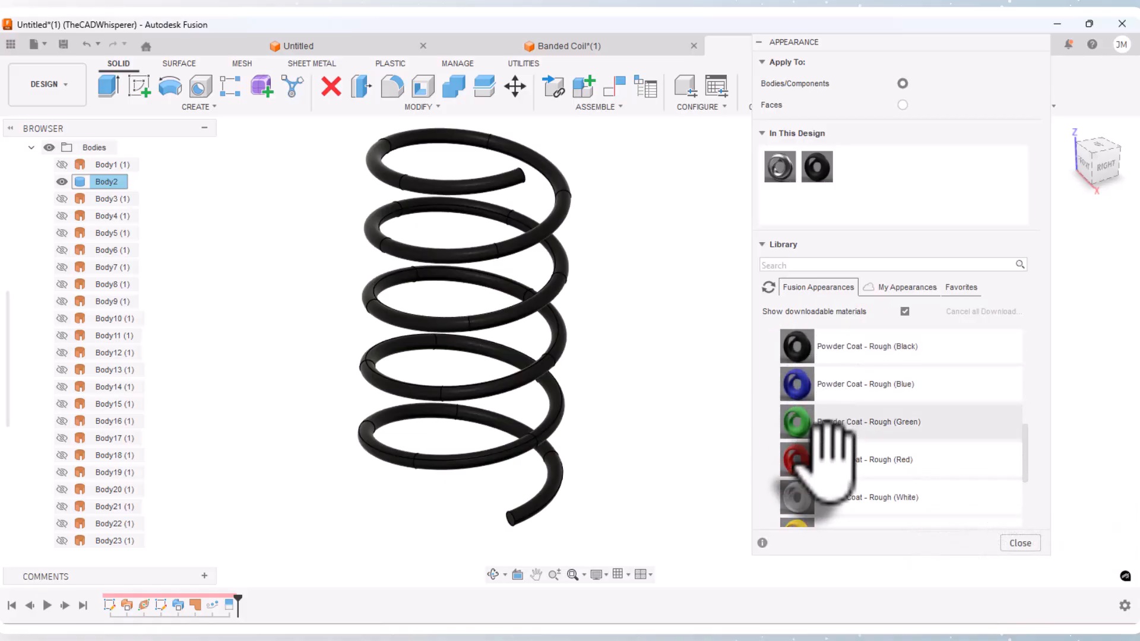
left_click_drag(799, 451, 849, 170)
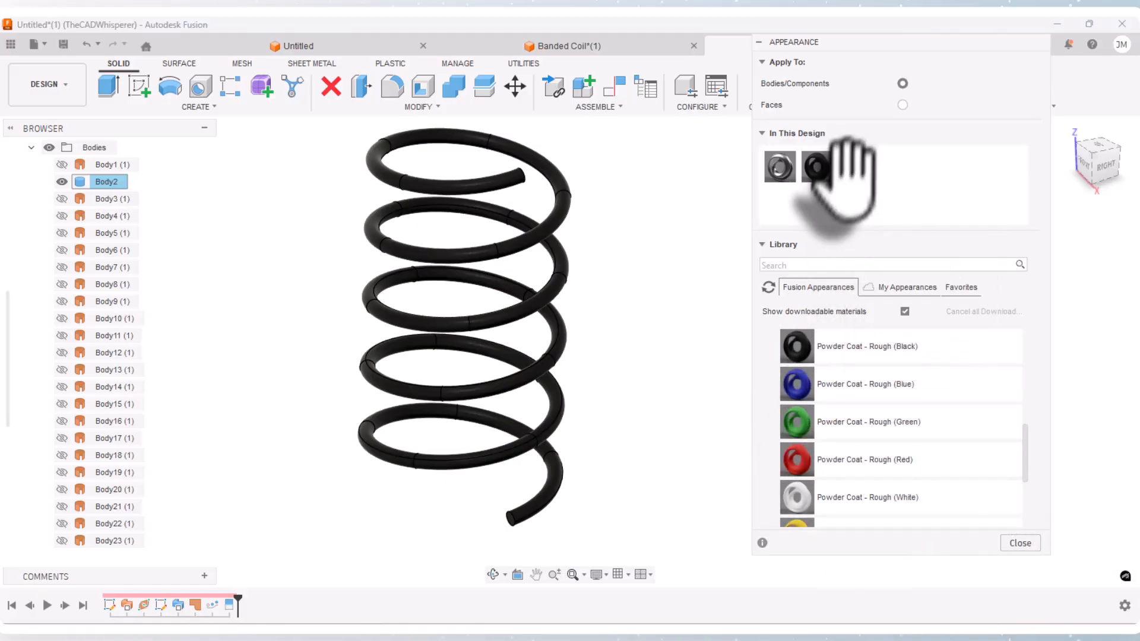
scroll(819, 415, "down", 2)
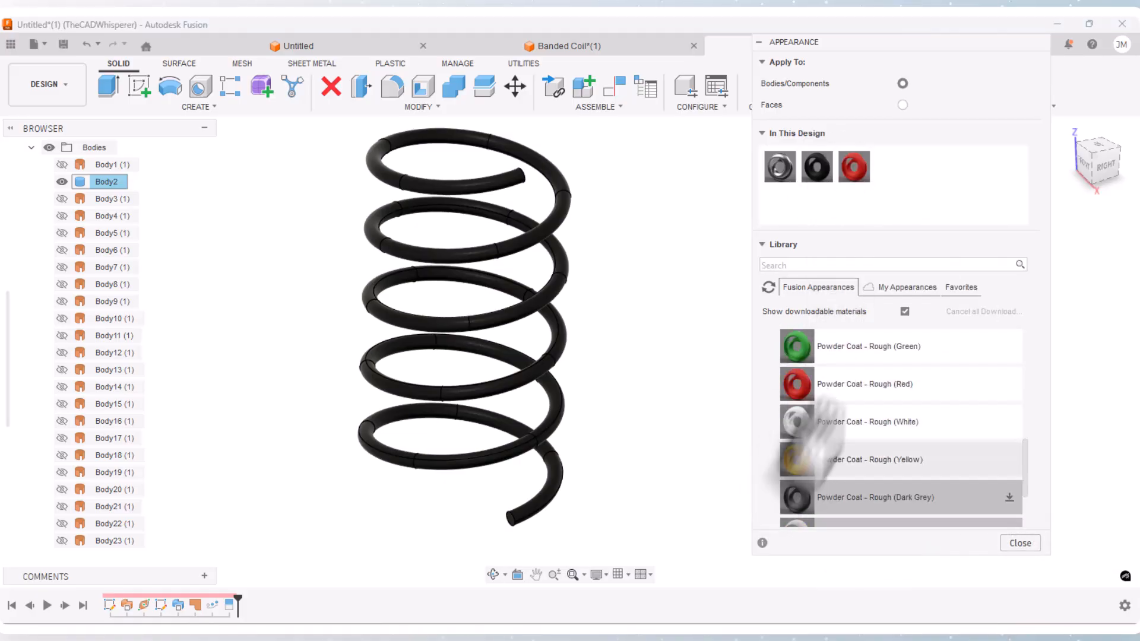
left_click_drag(796, 460, 870, 219)
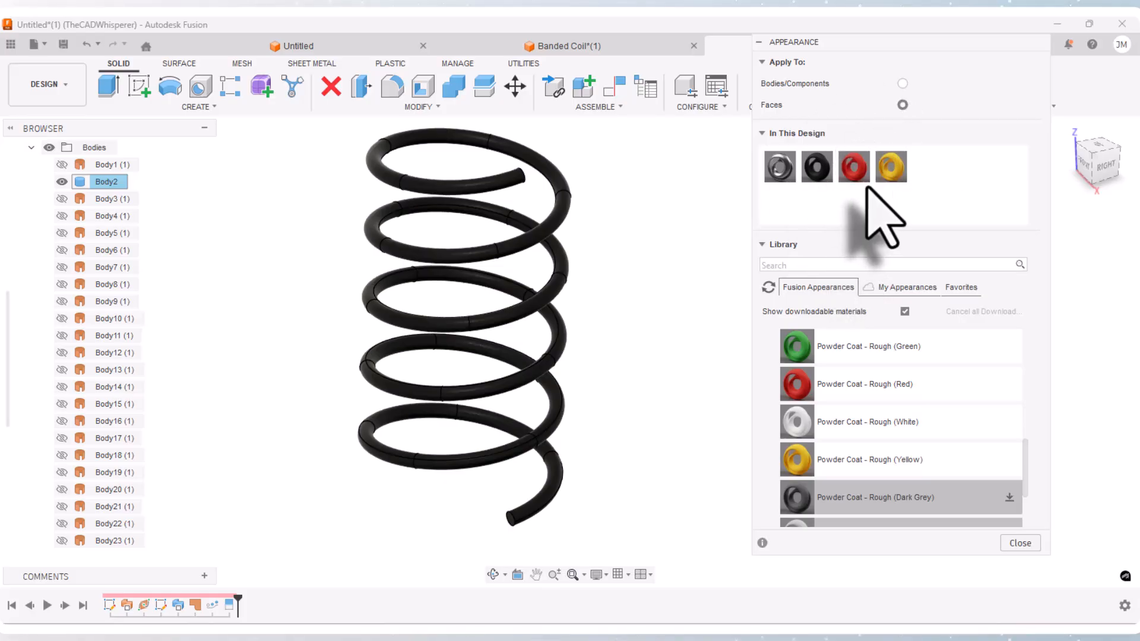
Step: Apply appearances to faces, colouring bands on the coil's upper turns yellow and red in a repeating yellow, red, black sequence
left_click_drag(891, 166, 382, 169)
left_click_drag(854, 167, 436, 132)
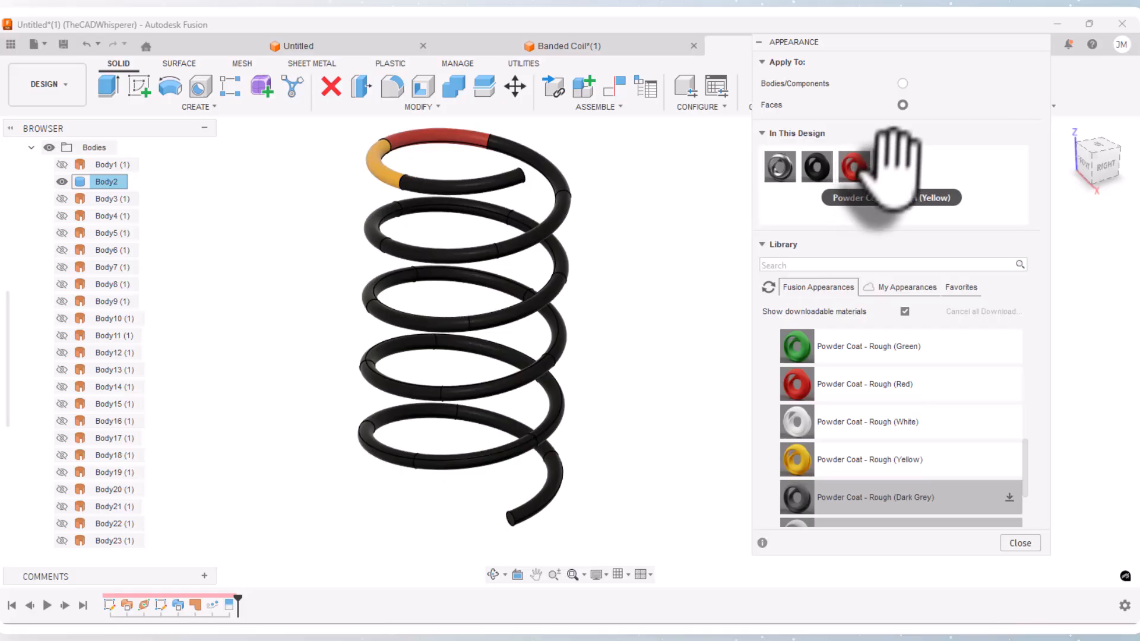
left_click_drag(891, 166, 564, 232)
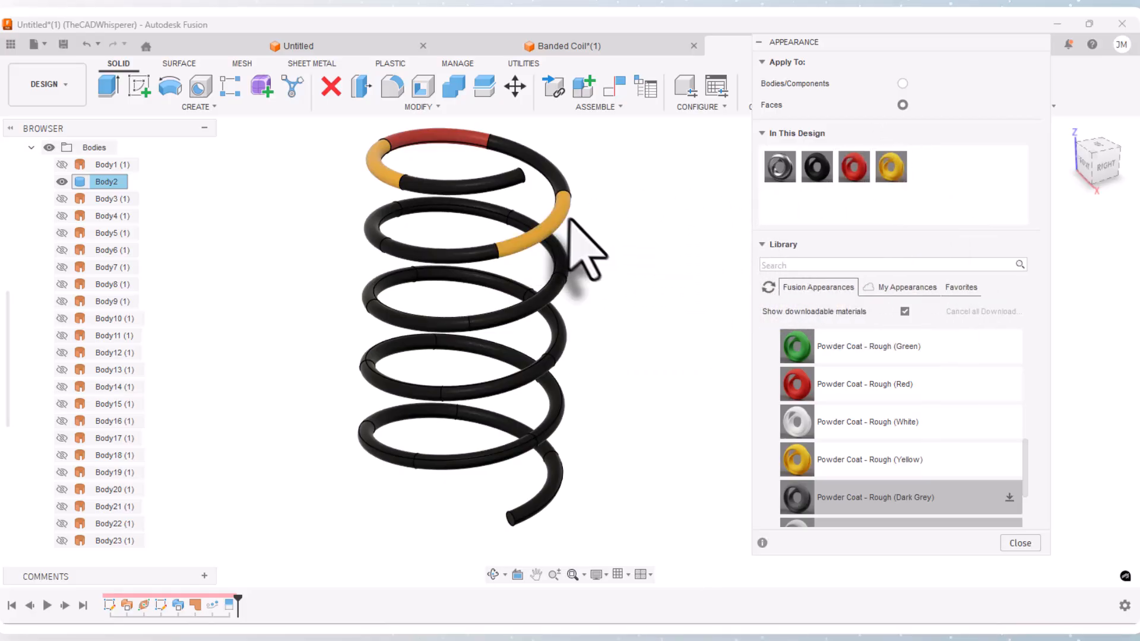
left_click_drag(854, 160, 440, 257)
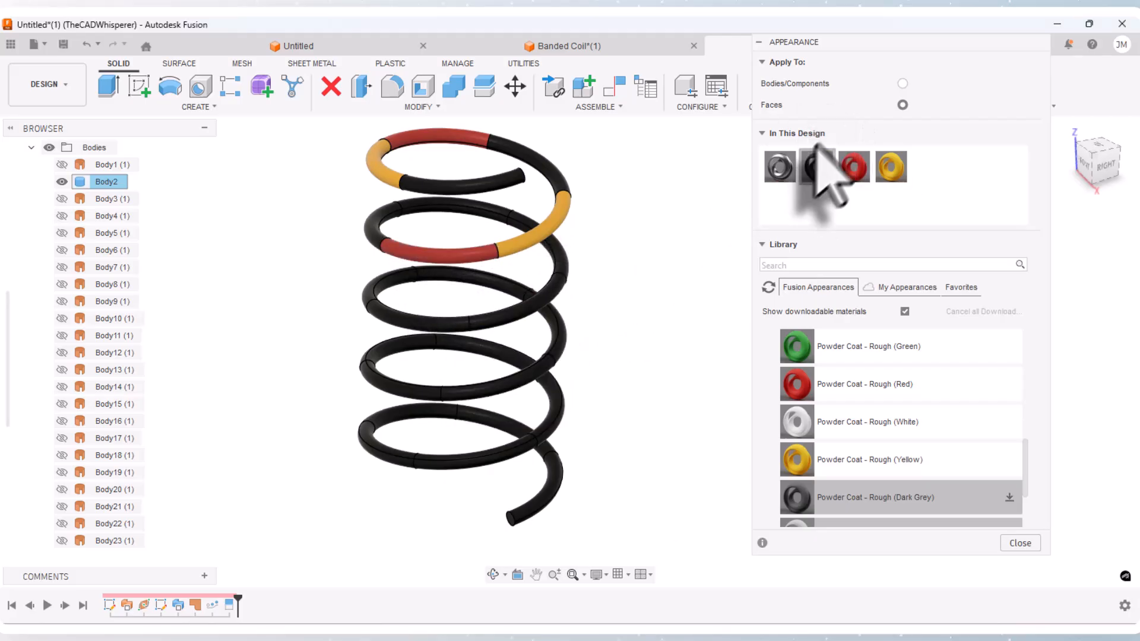